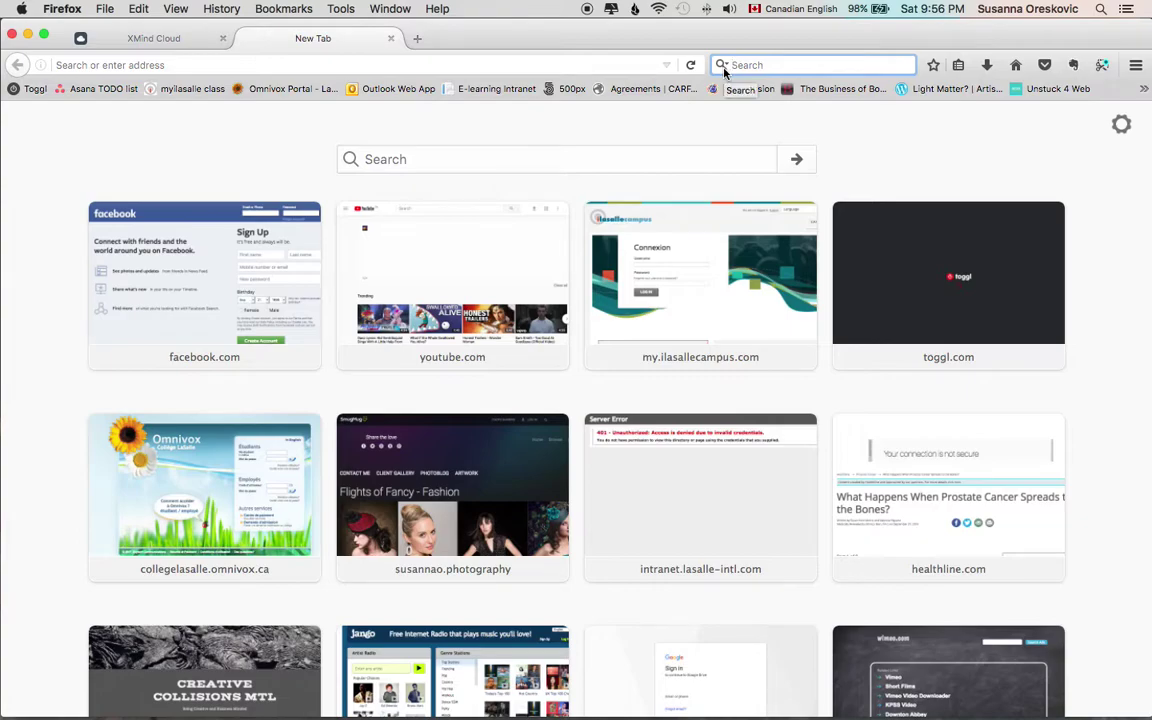
Search the web for xmind, open the official XMind website and go to the My XMind ID profile page.
key("Return")
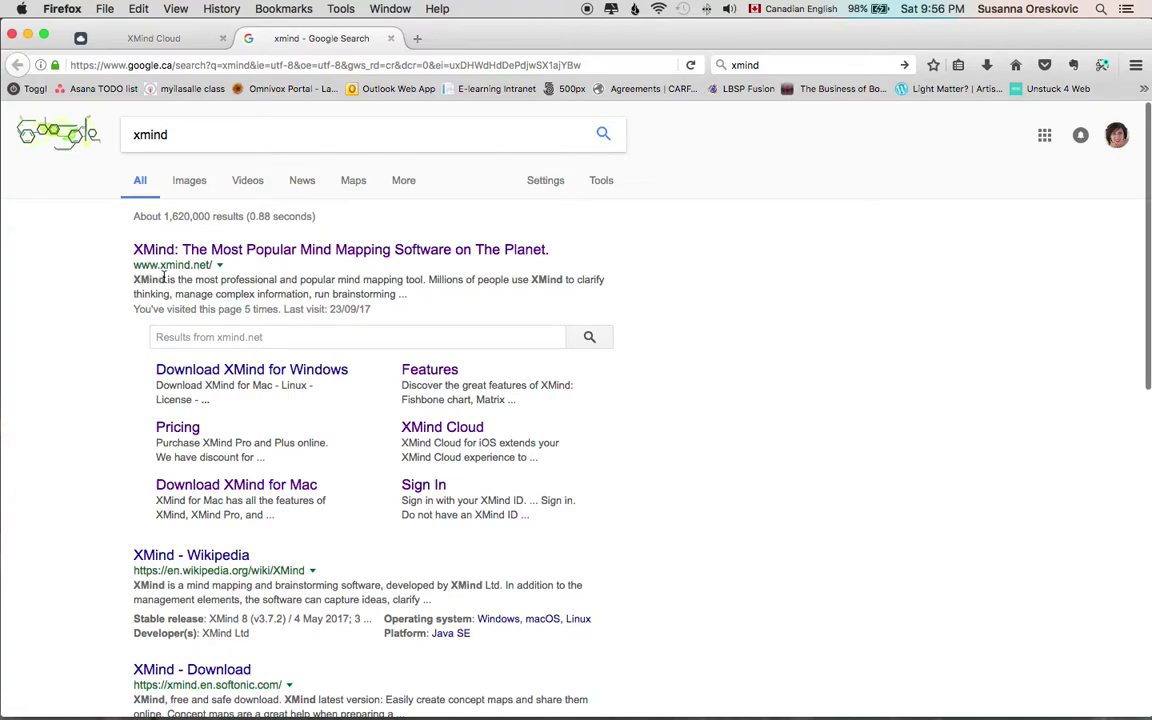
left_click(225, 251)
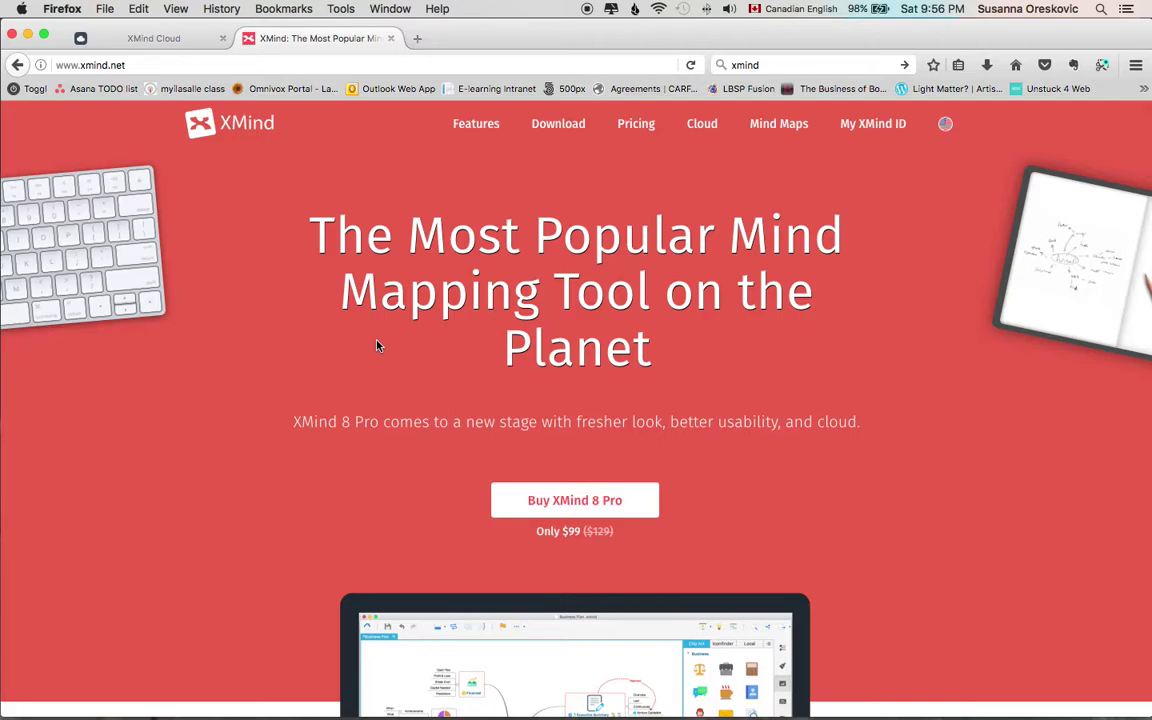
left_click(864, 123)
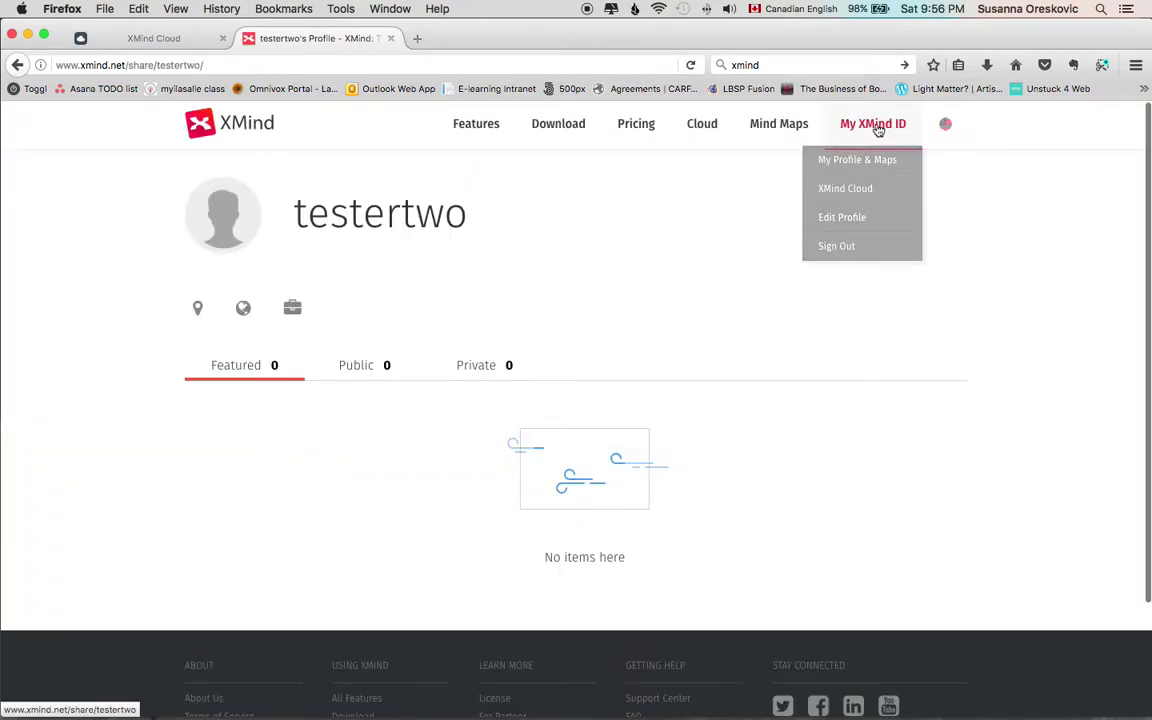
mouse_move(885, 131)
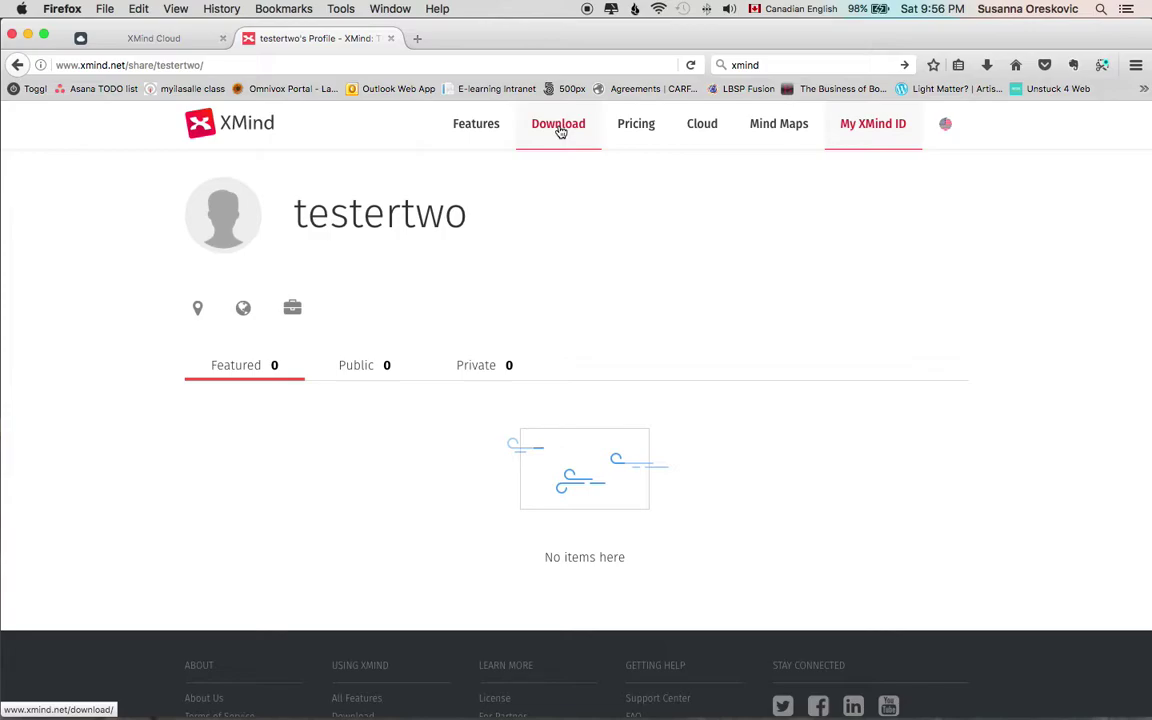
Review the XMind download page, including the Mac download form and the versions offered for other platforms.
left_click(561, 132)
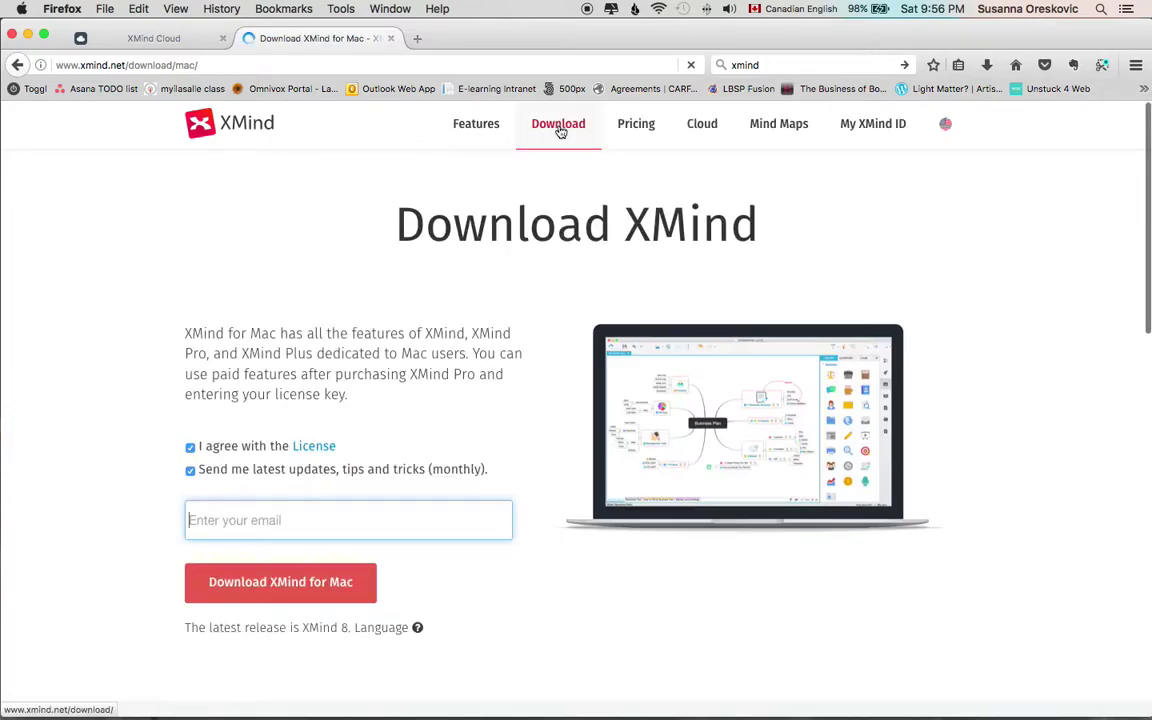
scroll(445, 406, "down", 3)
scroll(445, 406, "down", 10)
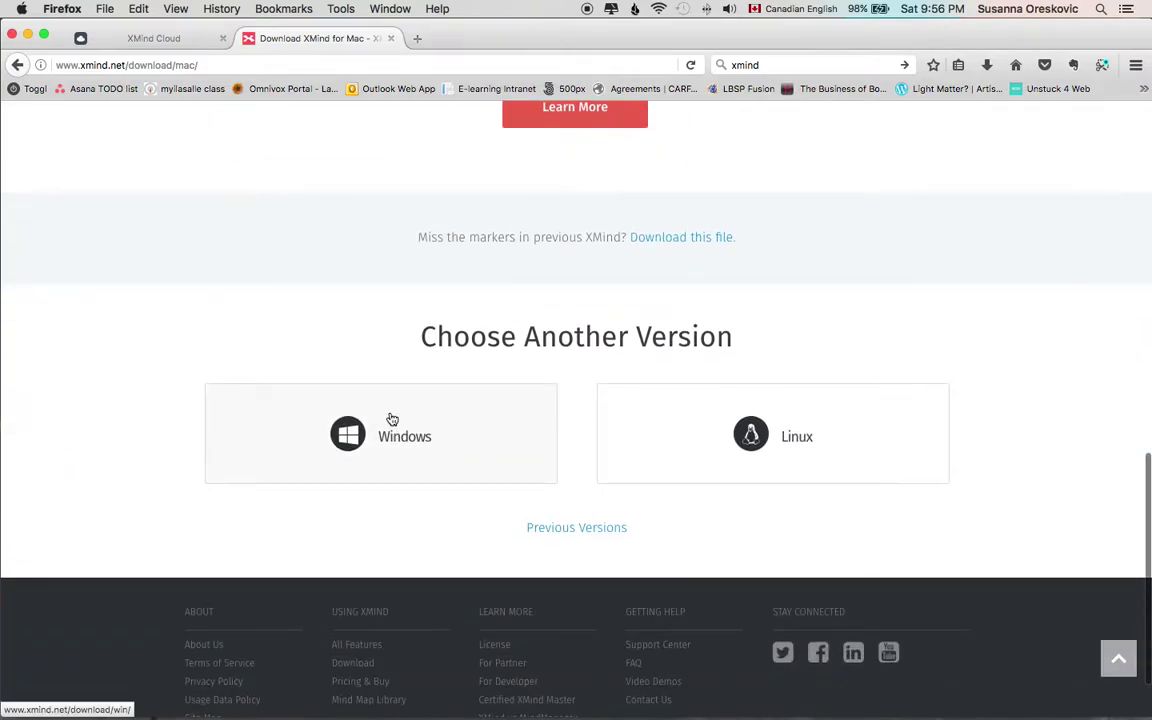
scroll(393, 417, "up", 7)
scroll(391, 418, "up", 6)
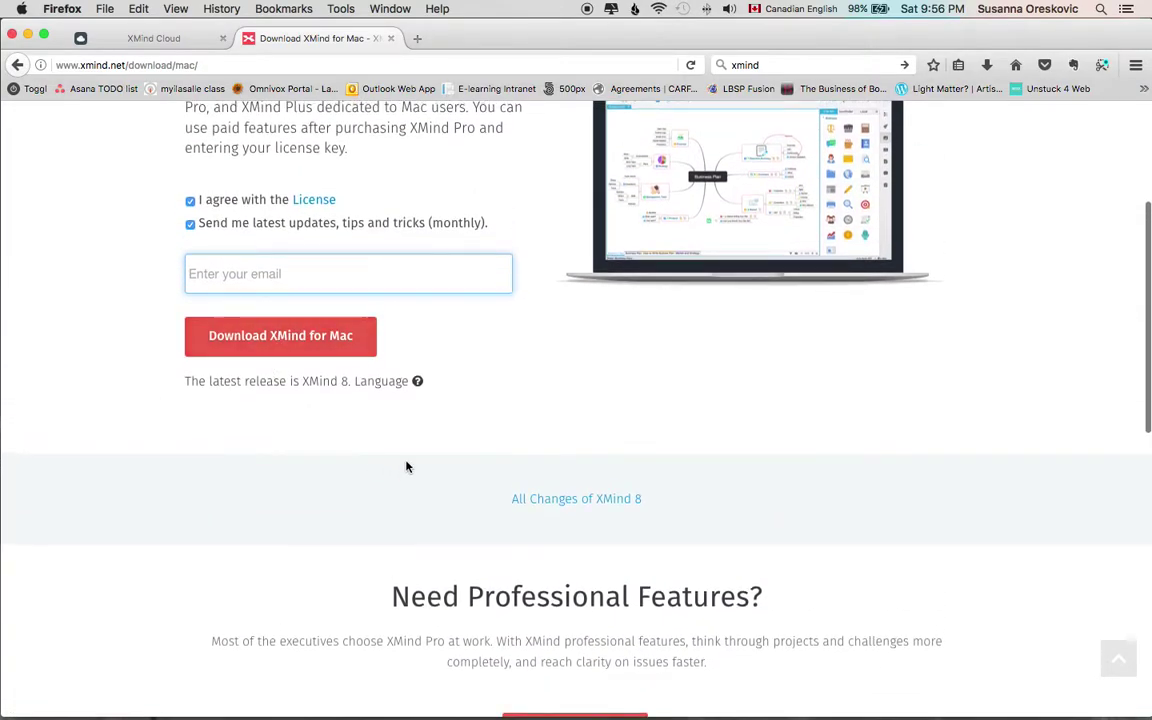
scroll(300, 347, "down", 1)
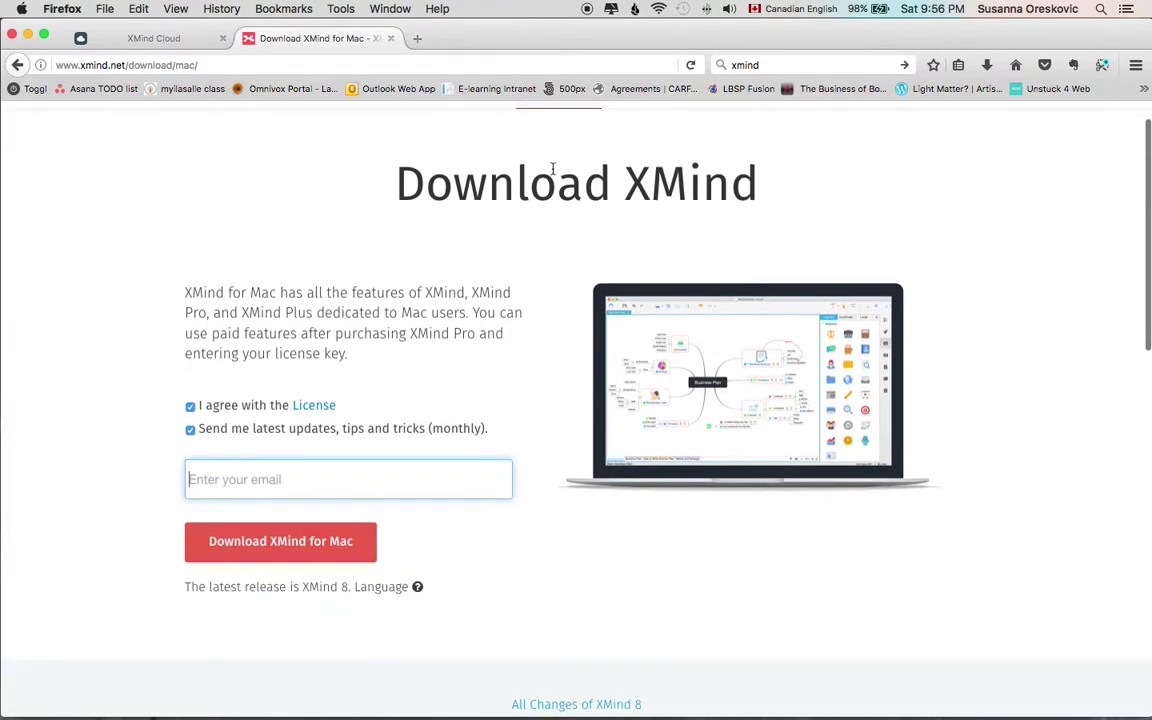
scroll(547, 215, "up", 1)
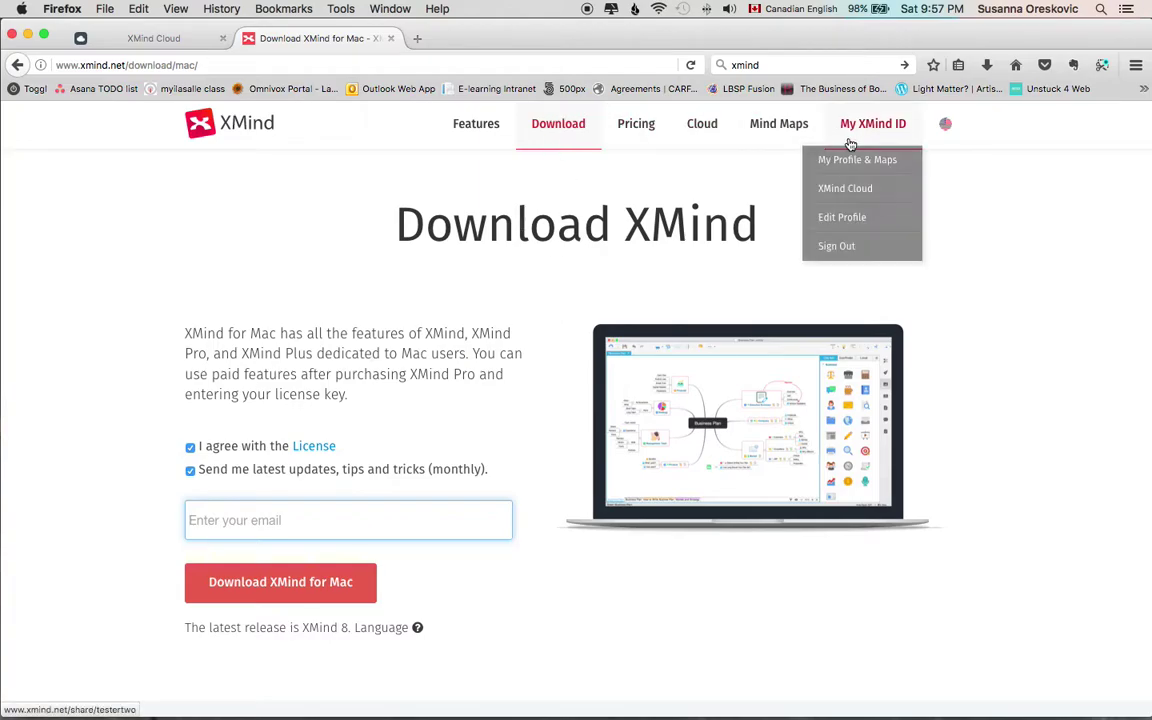
Browse the shared mind maps in the XMind online library.
left_click(772, 131)
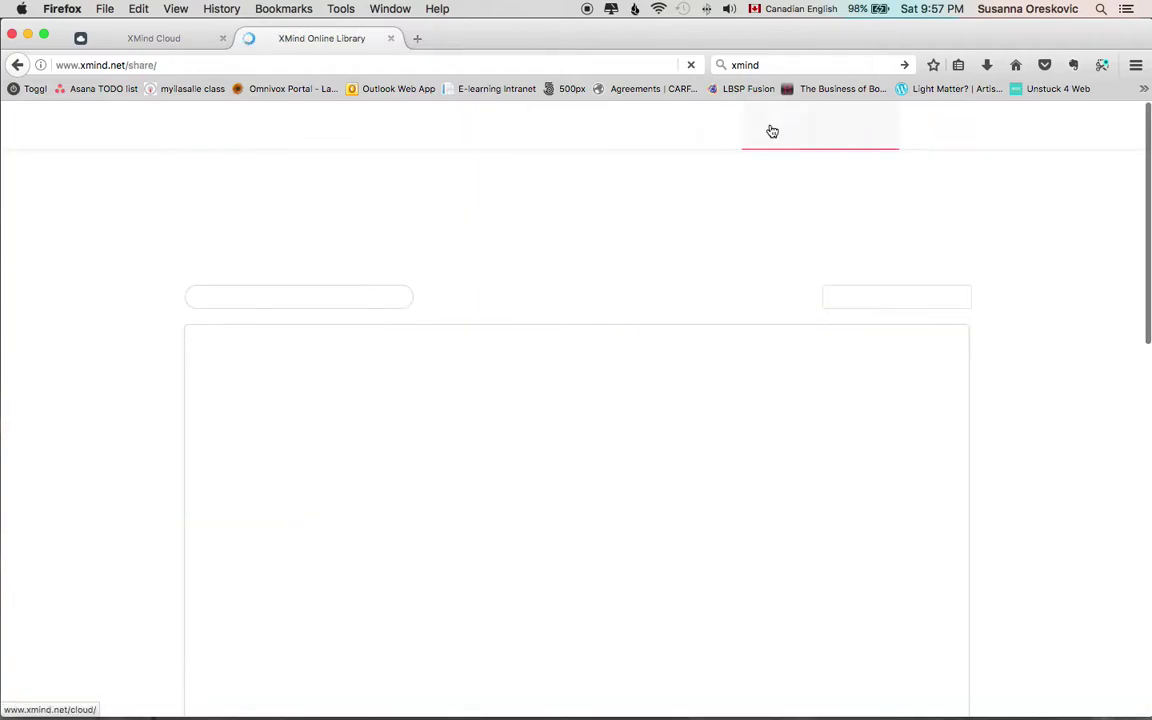
scroll(525, 315, "down", 6)
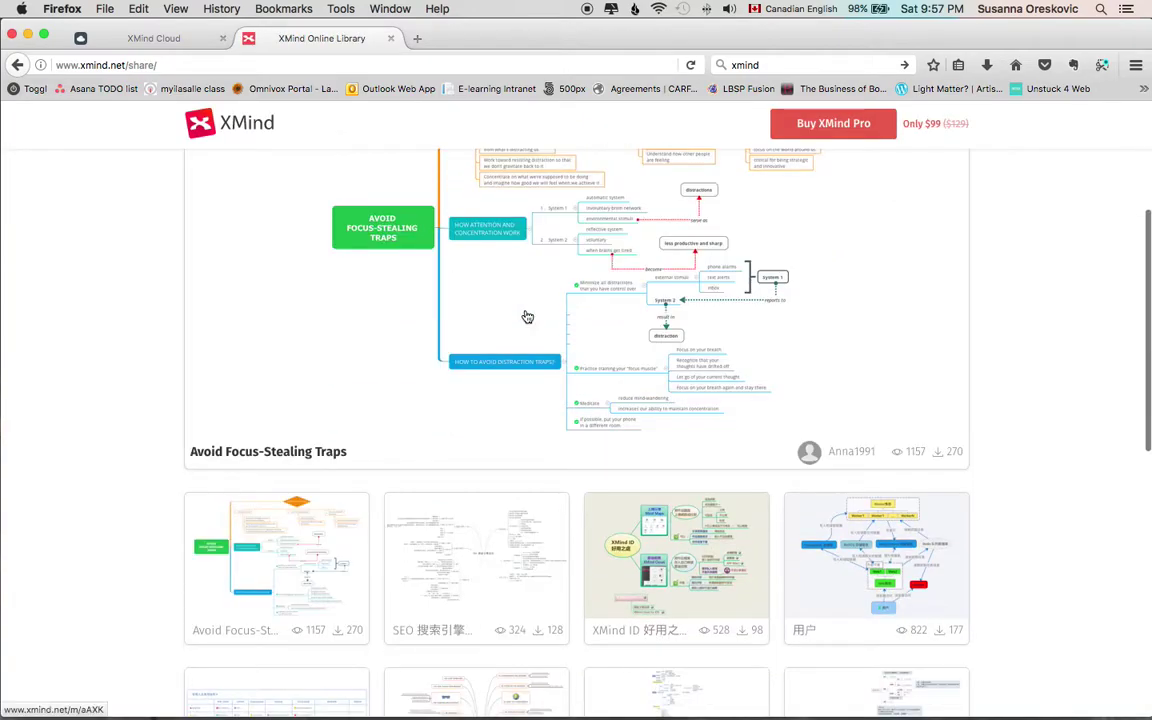
scroll(527, 317, "up", 5)
scroll(527, 316, "up", 1)
Enter XMind Cloud from the website's Cloud page and close the older XMind Cloud browser tab.
left_click(746, 131)
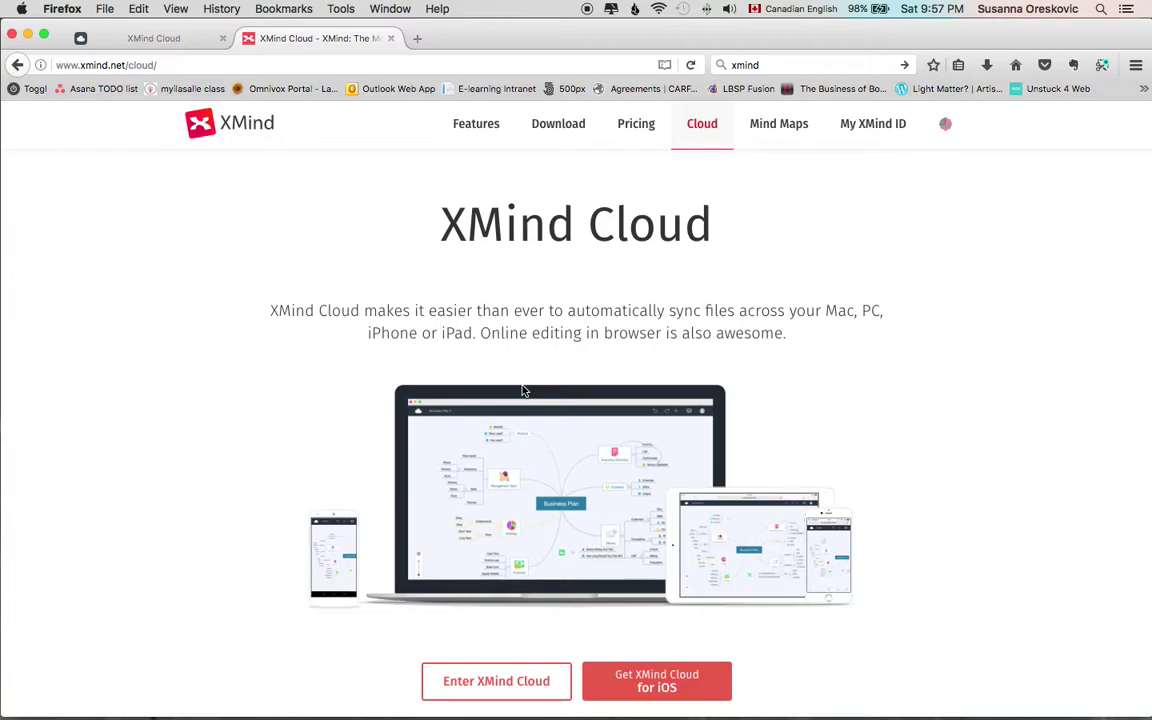
scroll(522, 390, "down", 3)
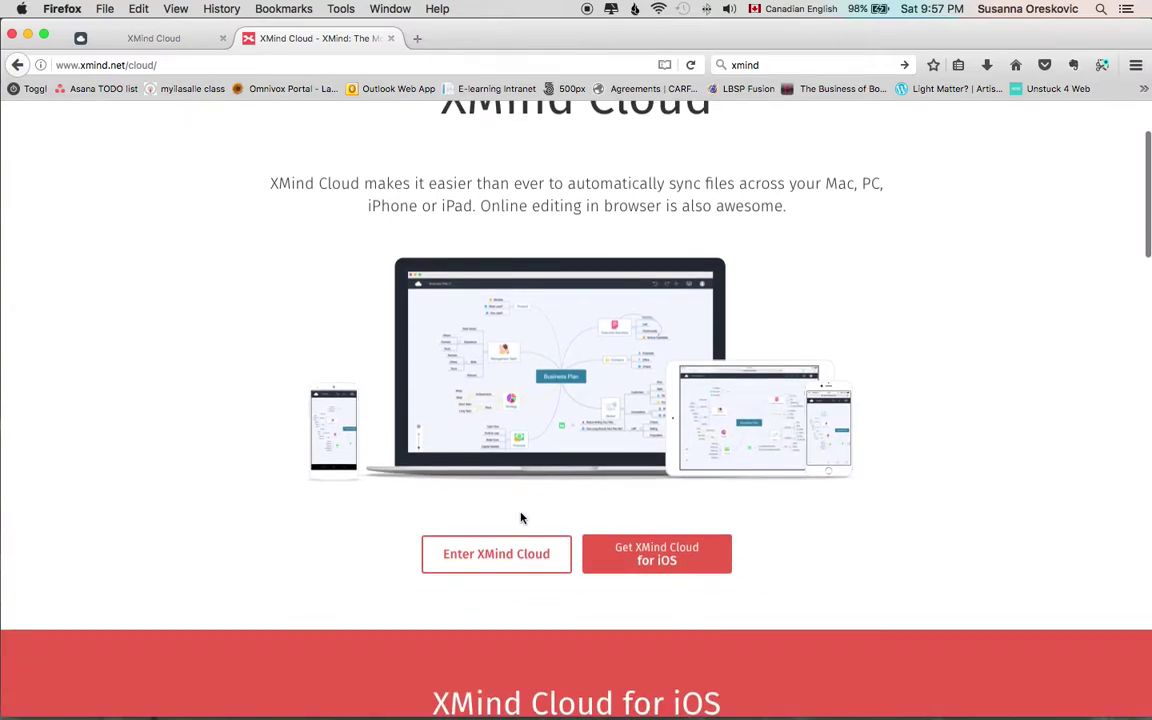
left_click(517, 567)
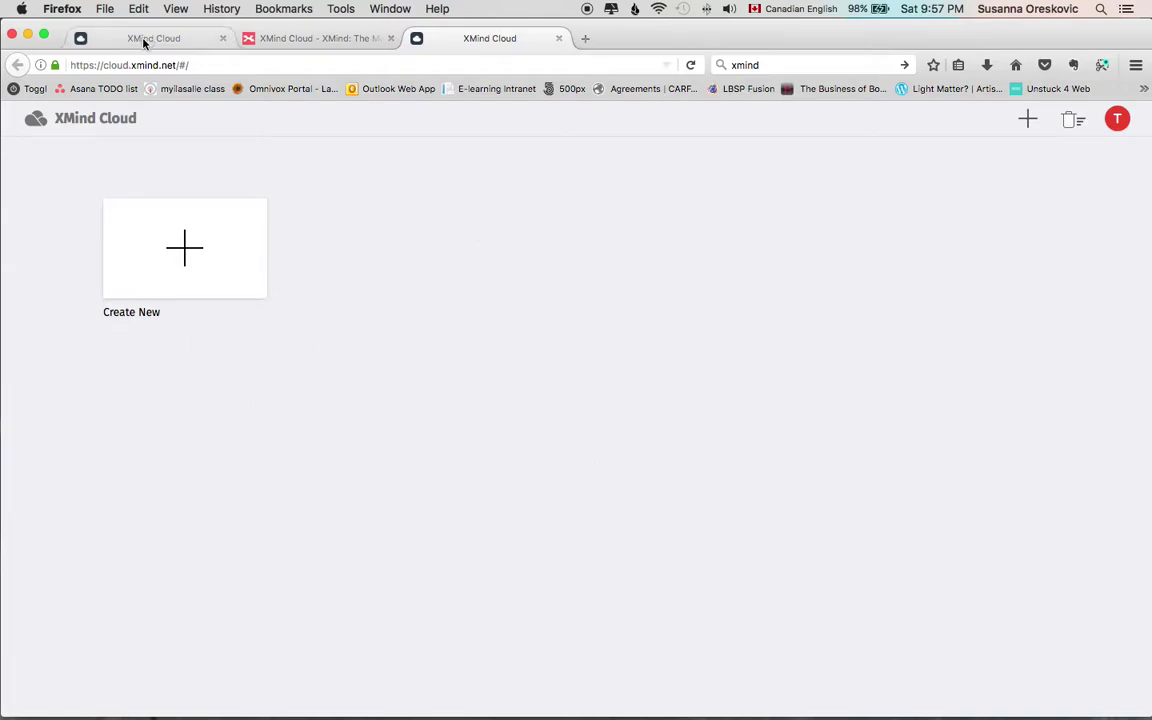
left_click(223, 39)
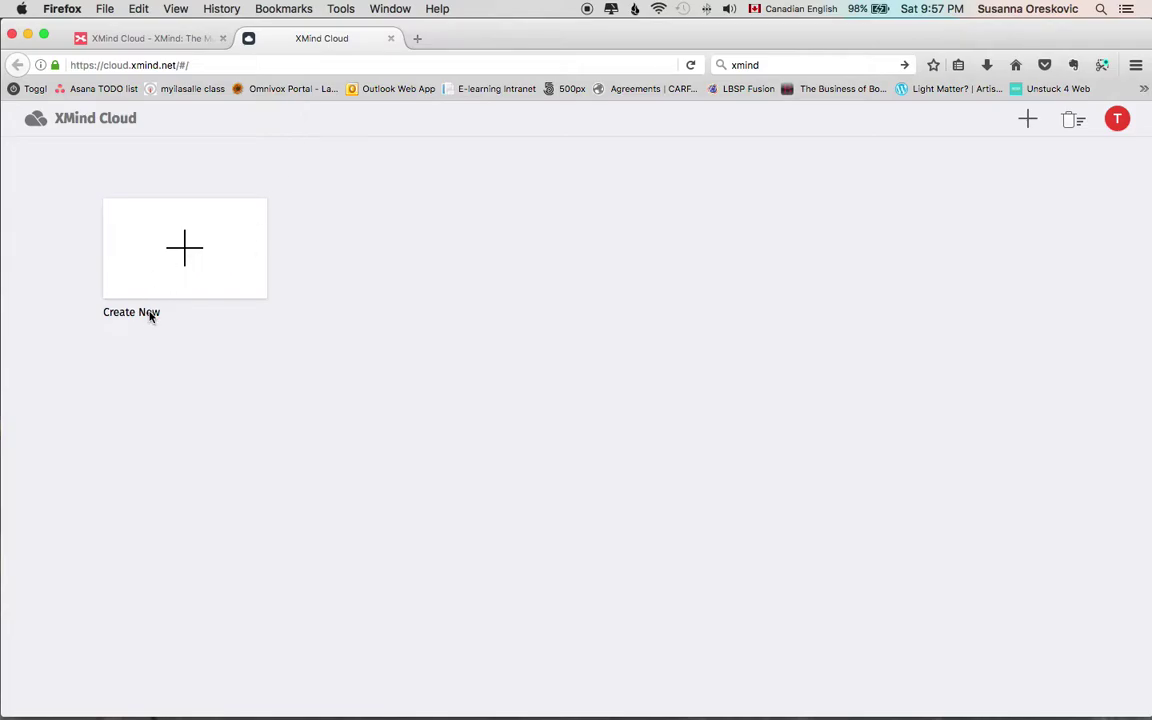
Create a new mind map and rename its central topic as Coffee Blog.
left_click(201, 252)
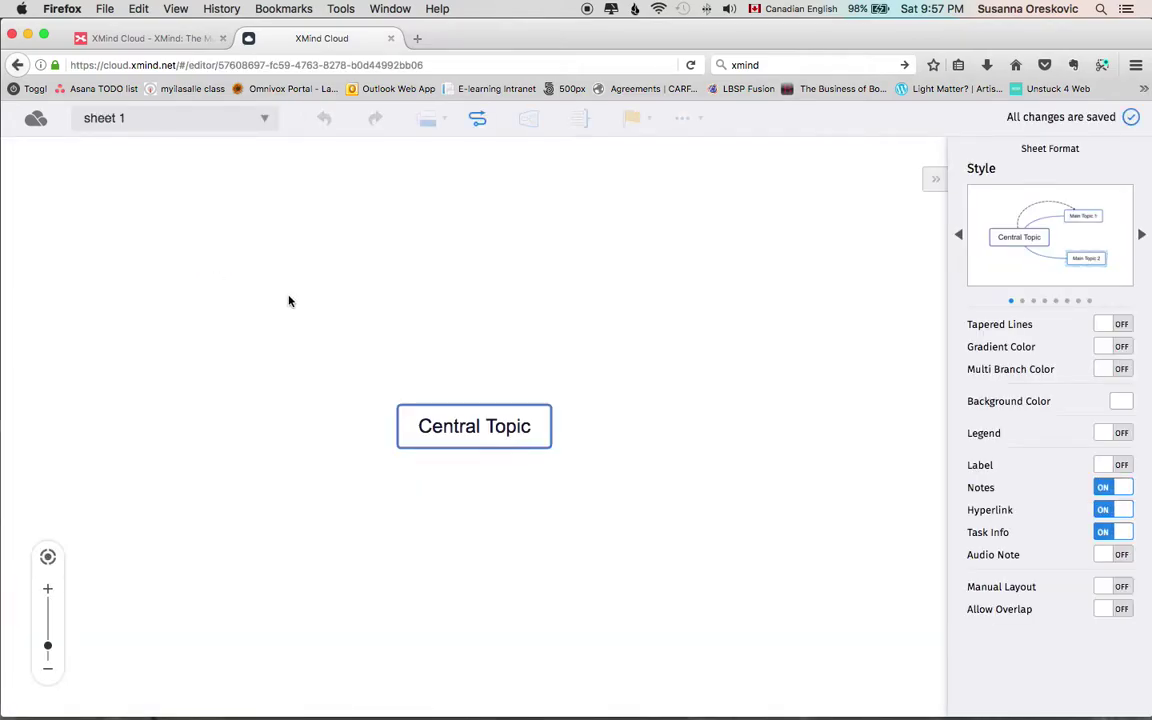
left_click(468, 437)
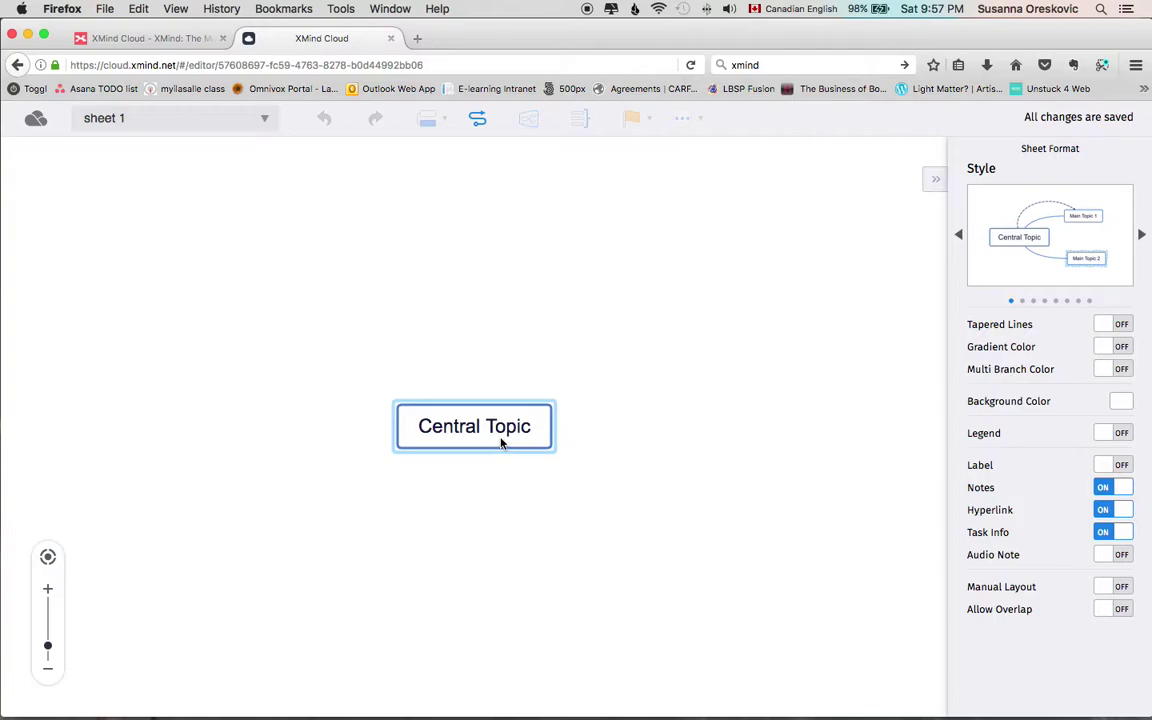
double_click(501, 432)
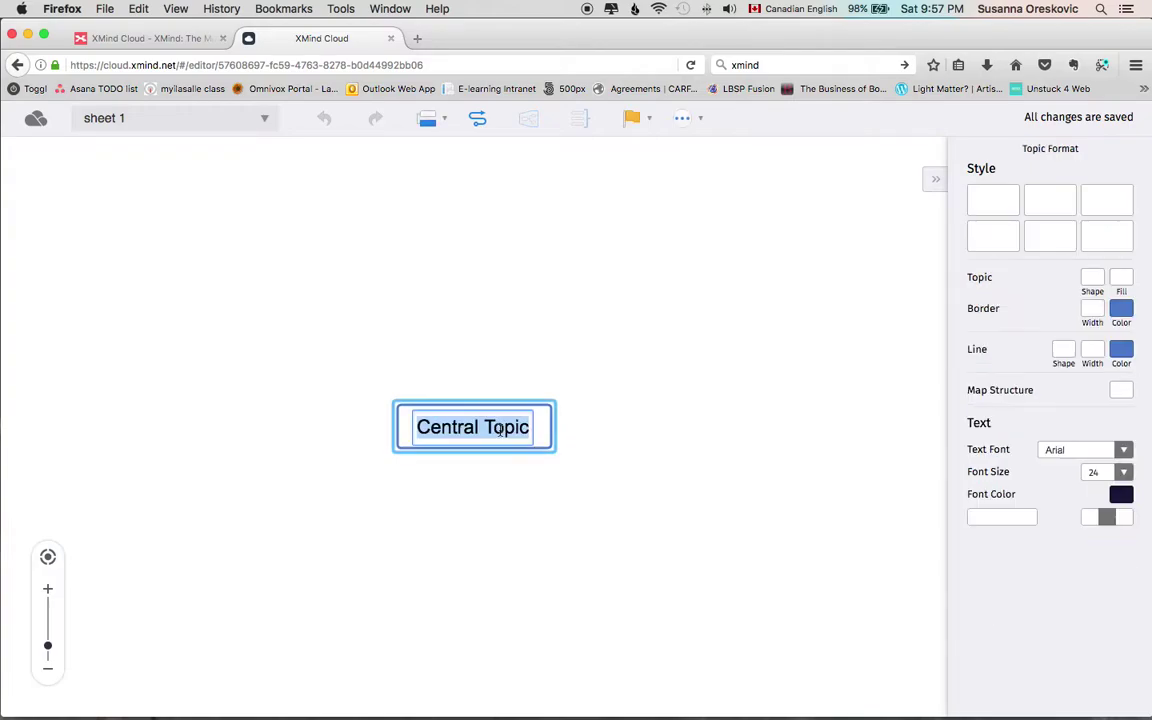
type("Coff")
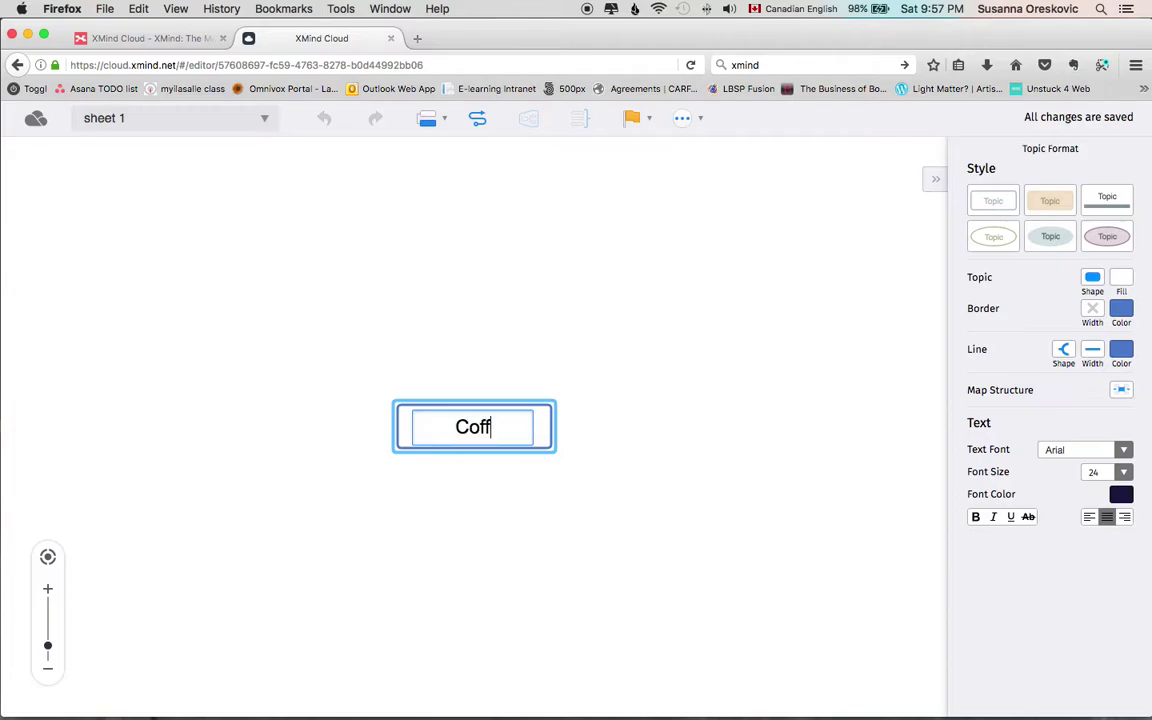
type("ee Blog")
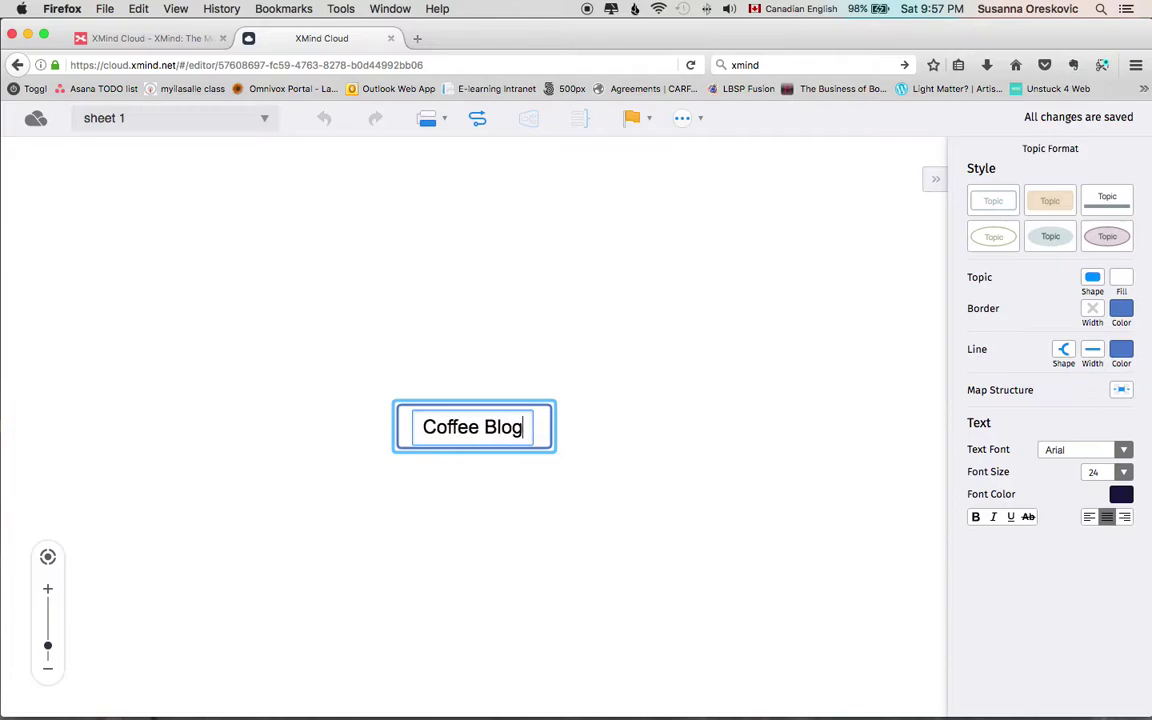
key("Return")
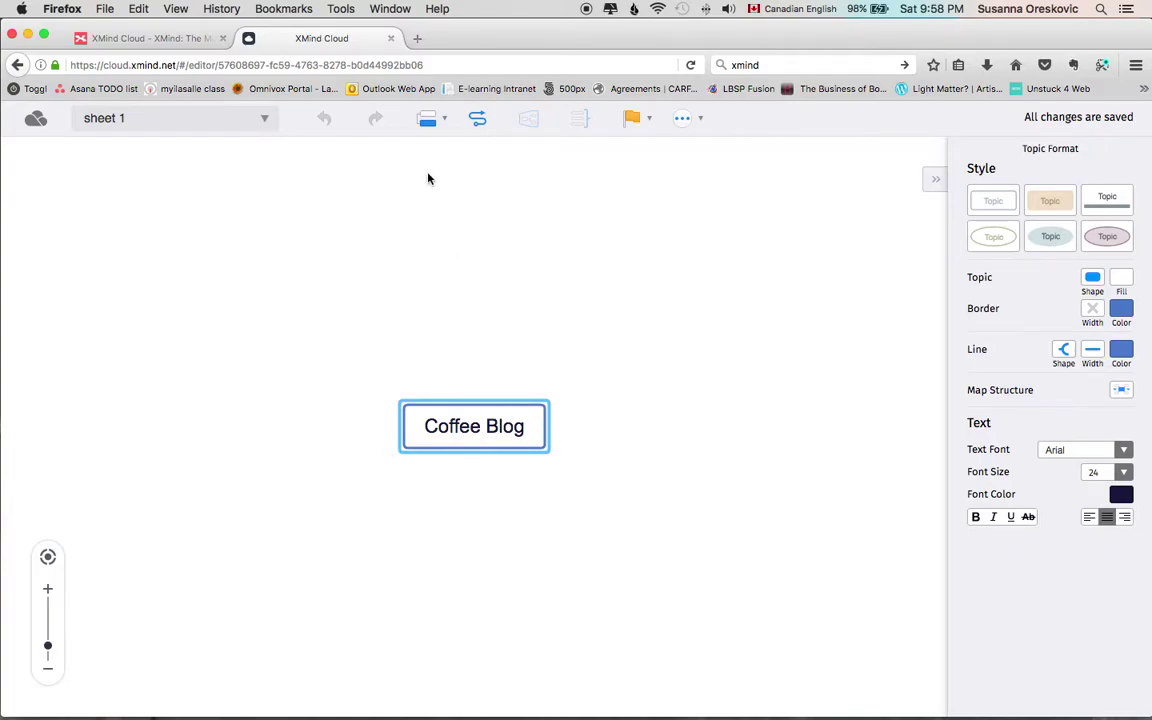
Add a first main topic to the Coffee Blog central topic with the Topic After command.
left_click(428, 121)
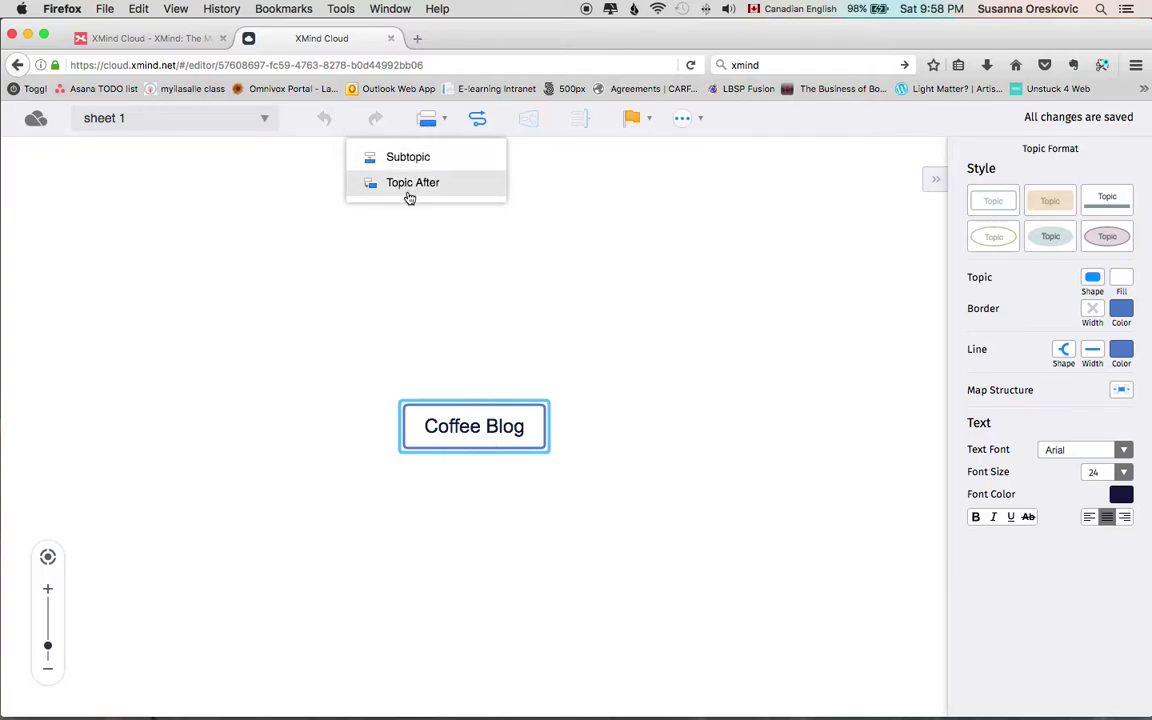
left_click(491, 421)
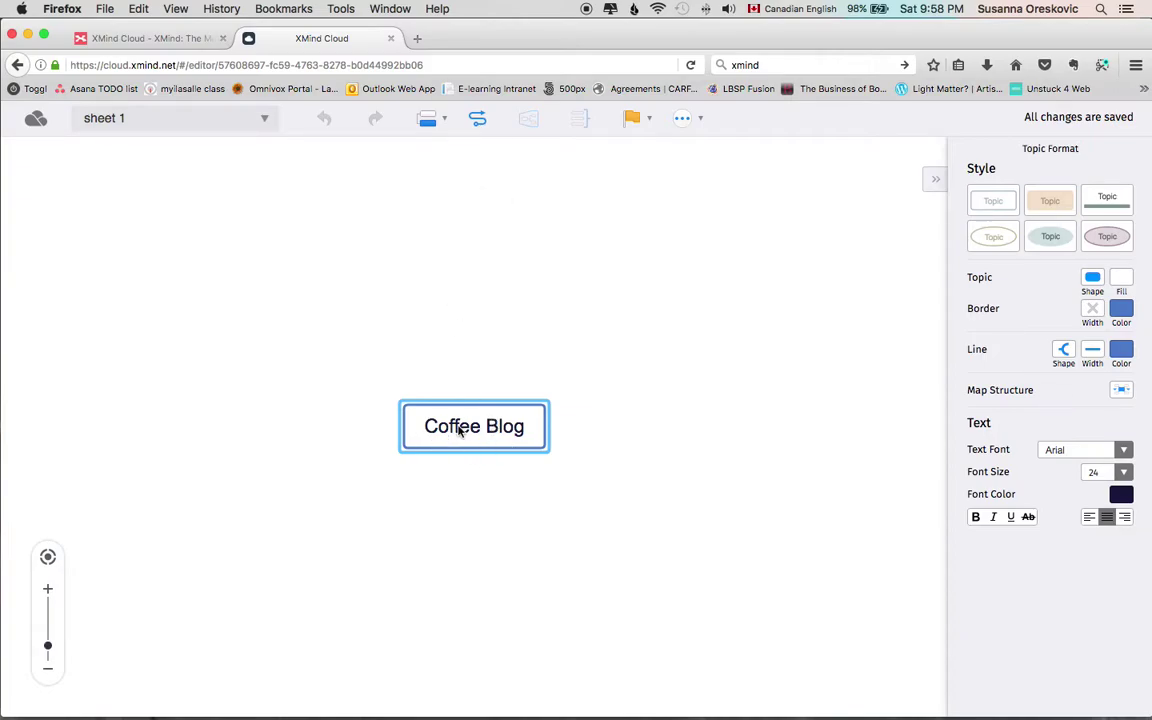
left_click(430, 120)
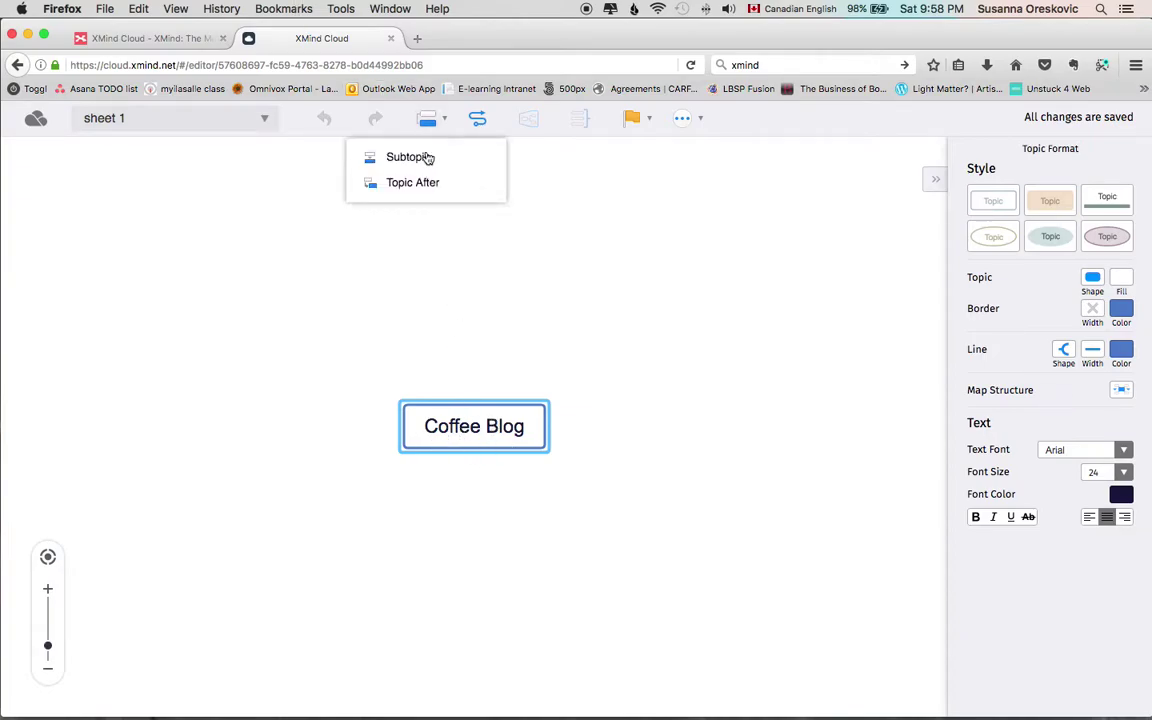
left_click(403, 186)
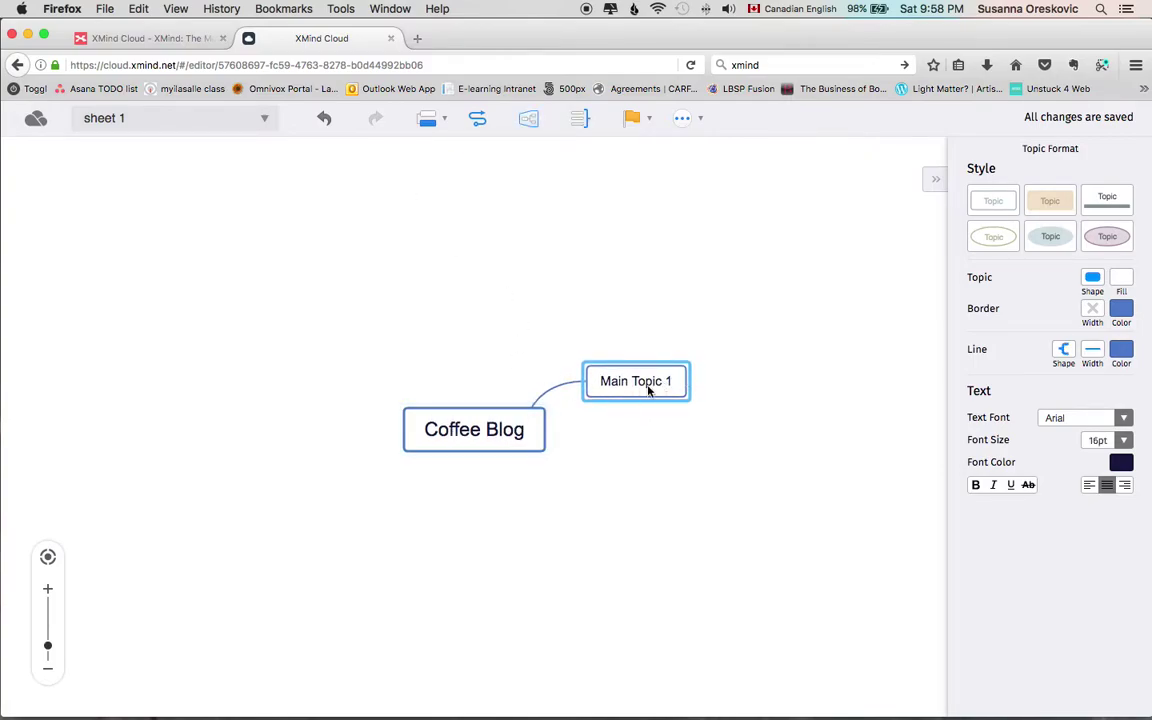
Add a second main topic to Coffee Blog and a subtopic beneath it.
left_click(491, 439)
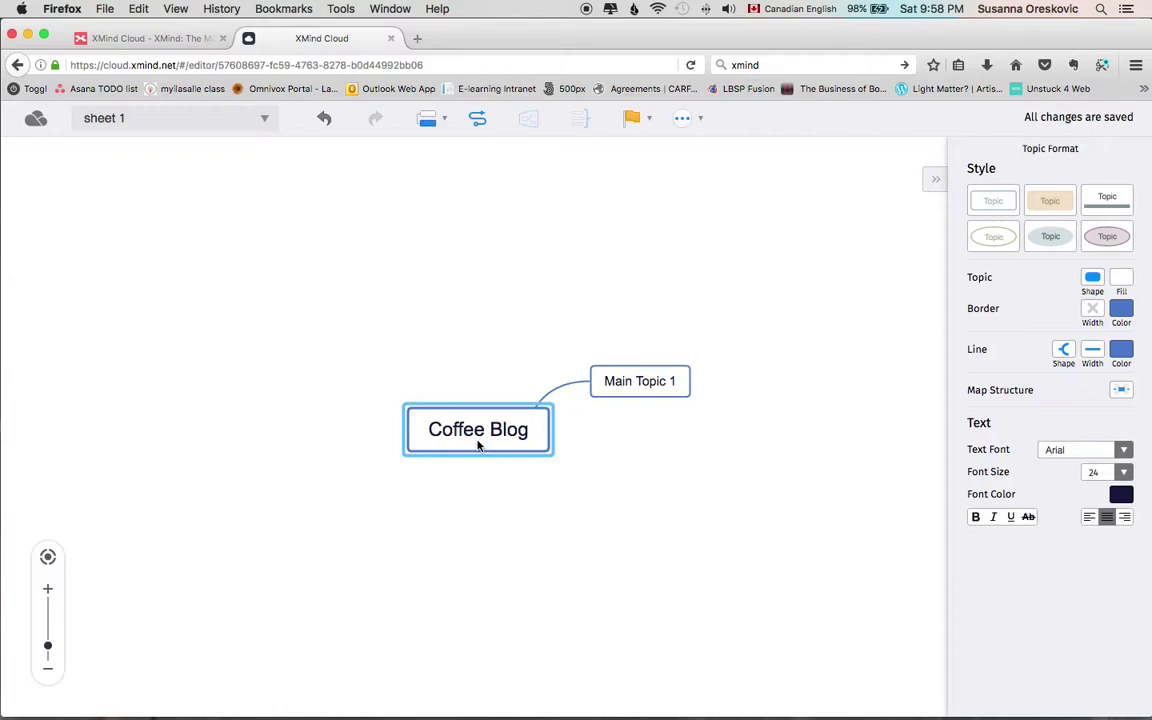
key("Tab")
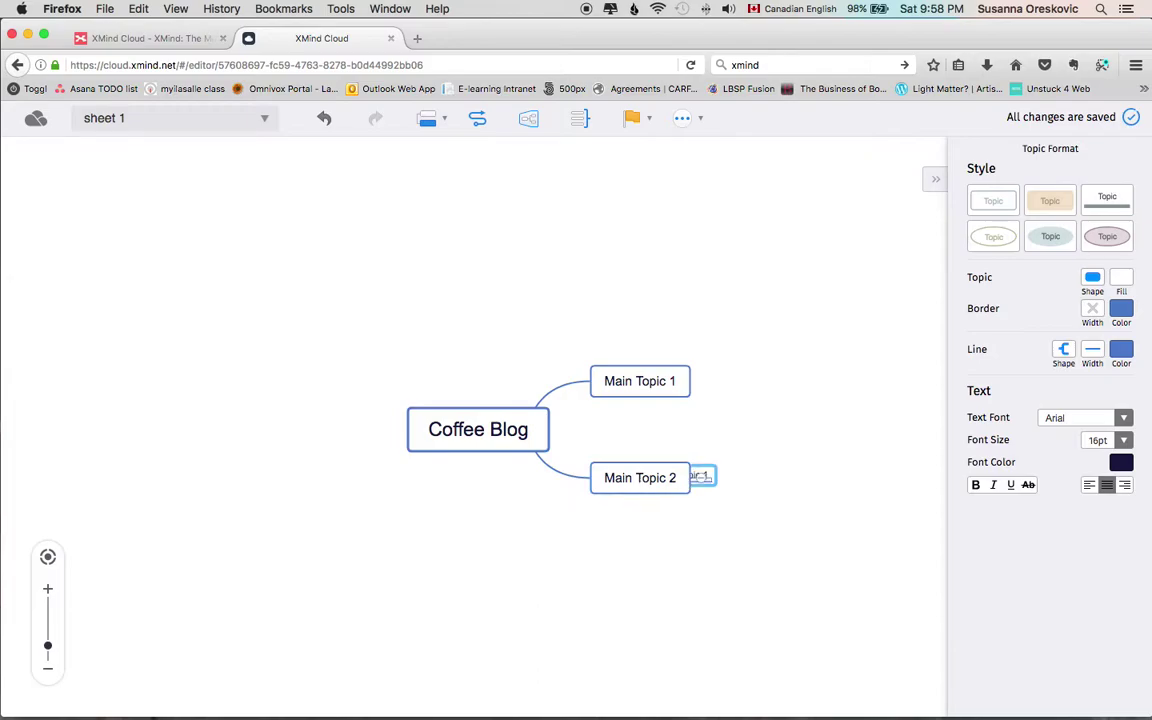
key("Tab")
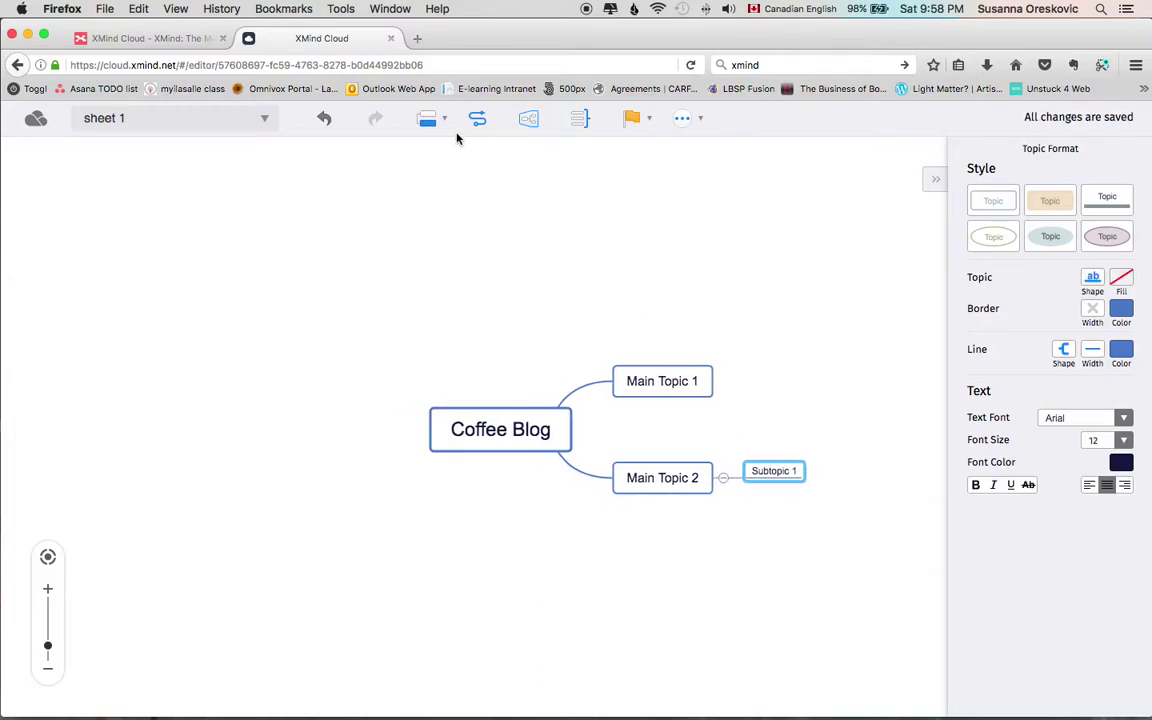
Add a nested subtopic under Main Topic 2's subtopic and undo that addition.
left_click(432, 120)
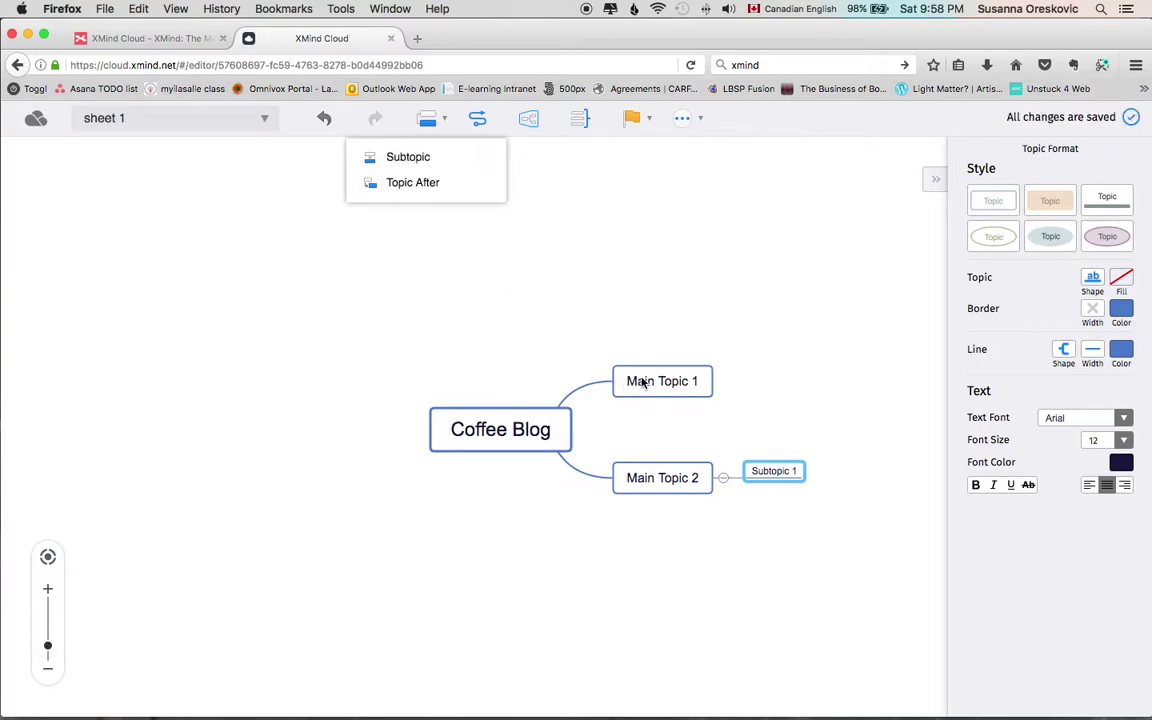
left_click(437, 123)
left_click(403, 160)
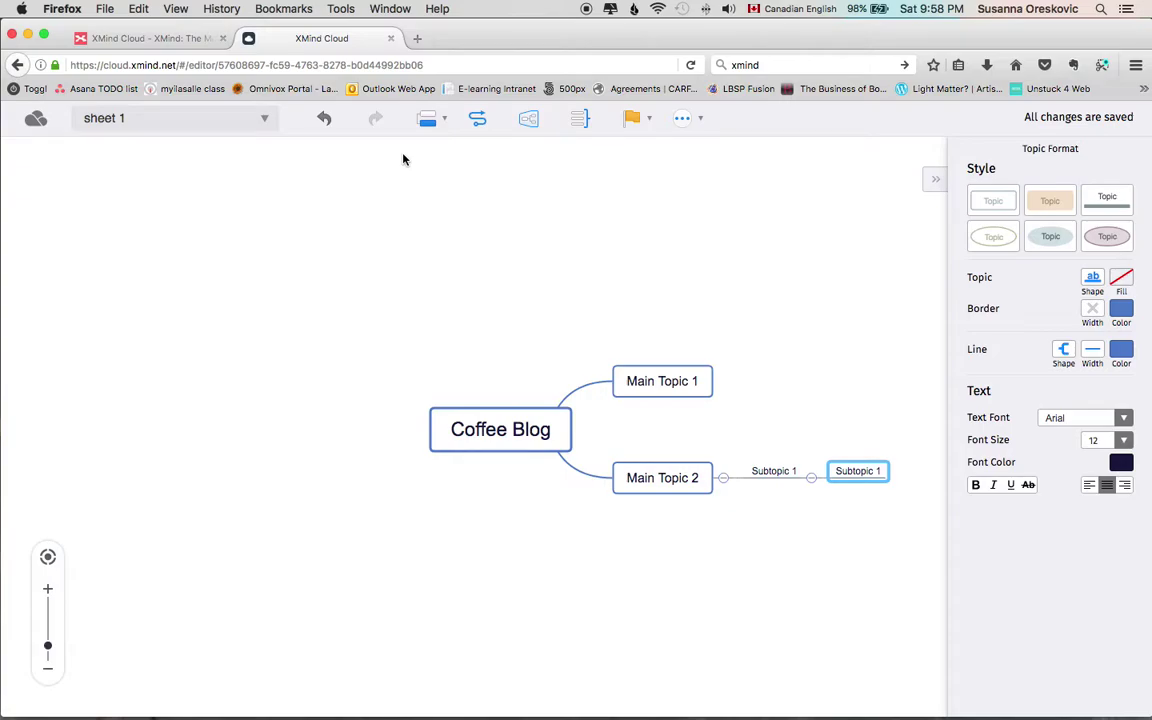
left_click(324, 118)
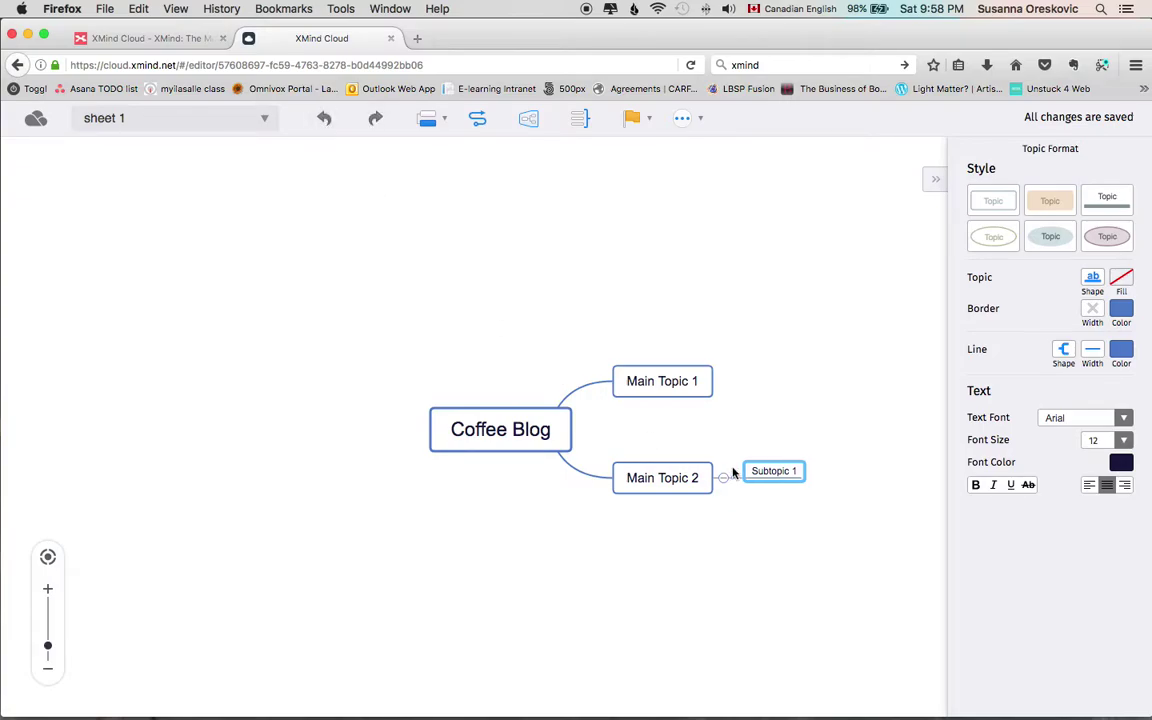
Add a subtopic to Main Topic 1.
left_click(668, 382)
left_click(427, 119)
left_click(427, 158)
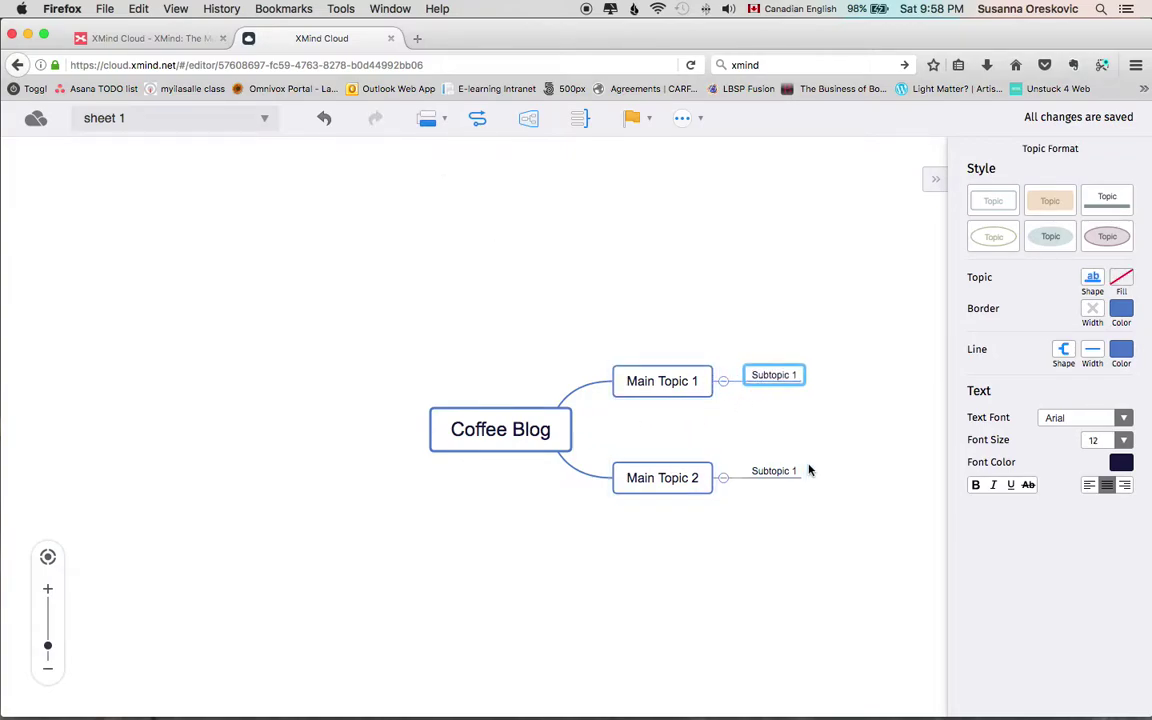
Undo the additions of Main Topic 1's subtopic, Main Topic 2's subtopic and Main Topic 2.
left_click(323, 119)
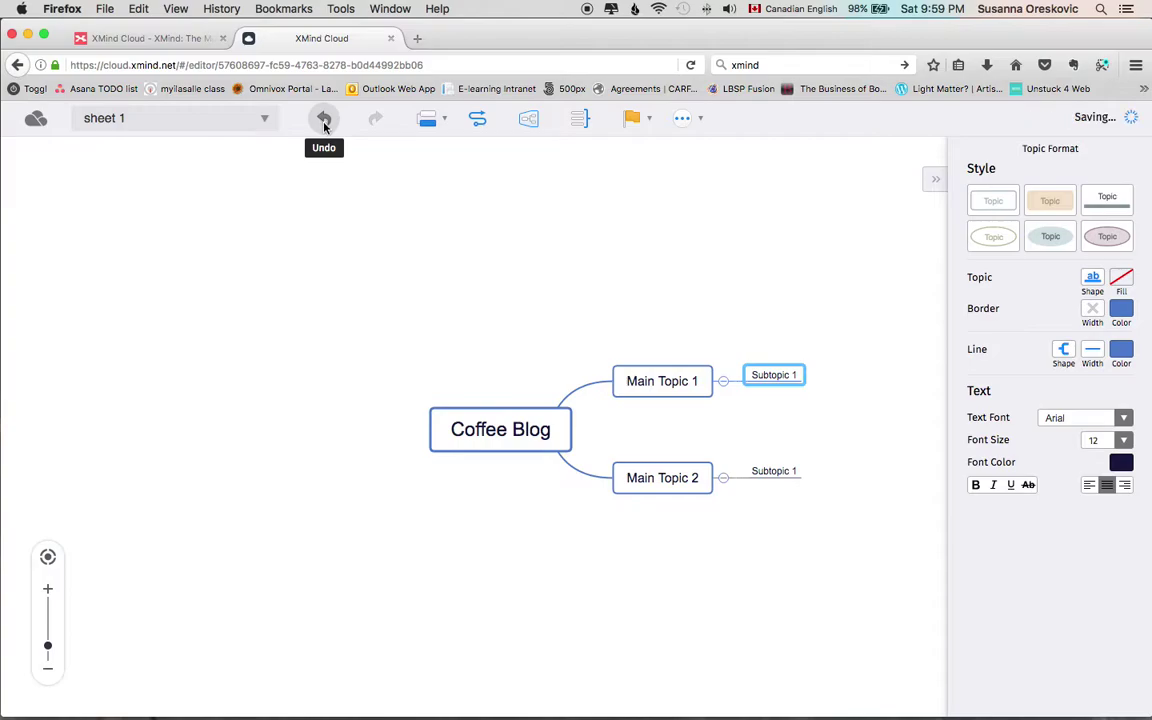
left_click(324, 119)
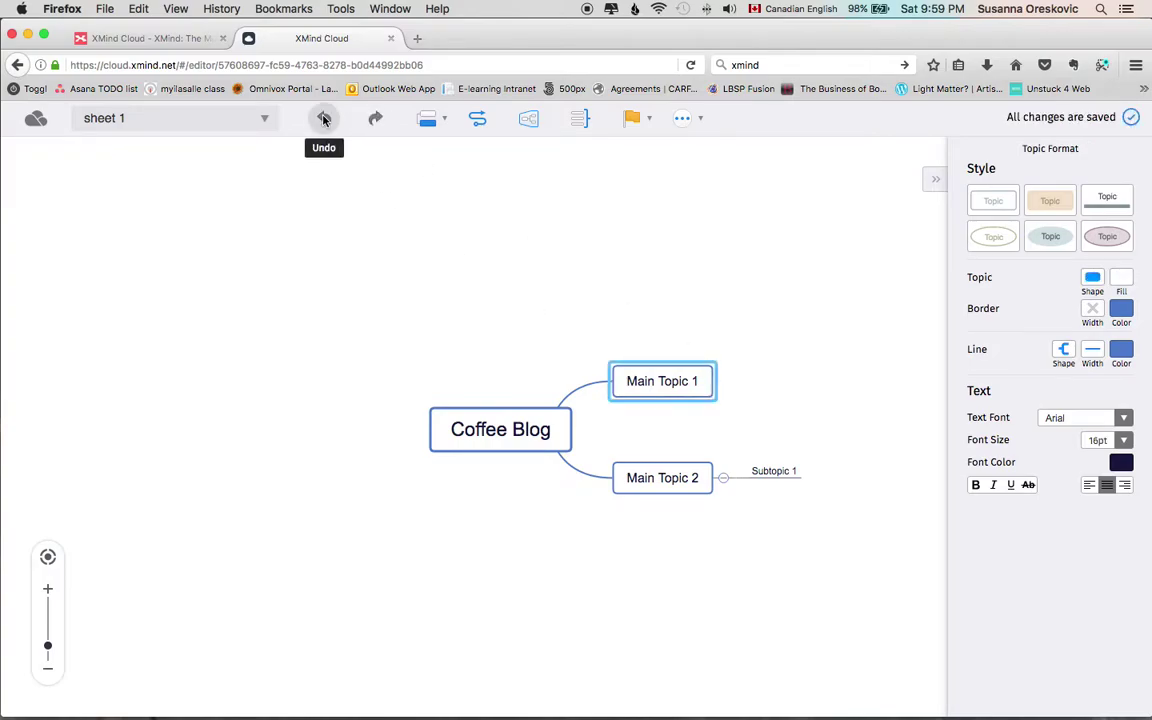
left_click(323, 120)
left_click(323, 120)
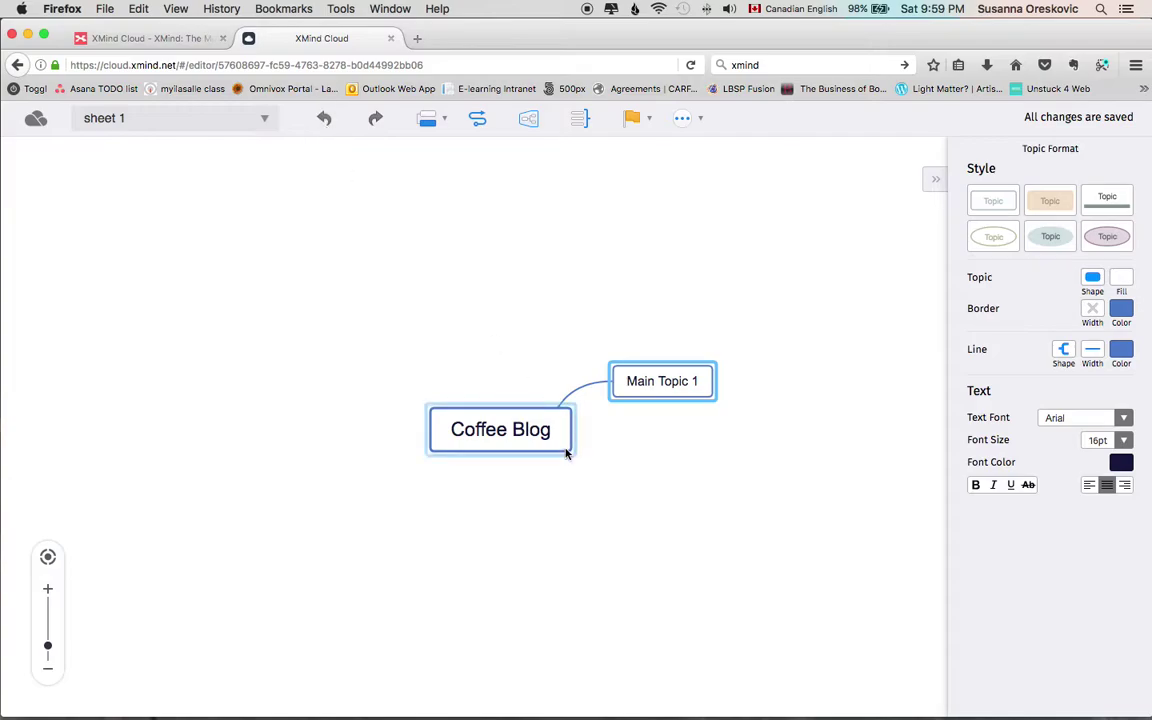
Rename Main Topic 1 of the Coffee Blog map as "Objectives".
double_click(683, 386)
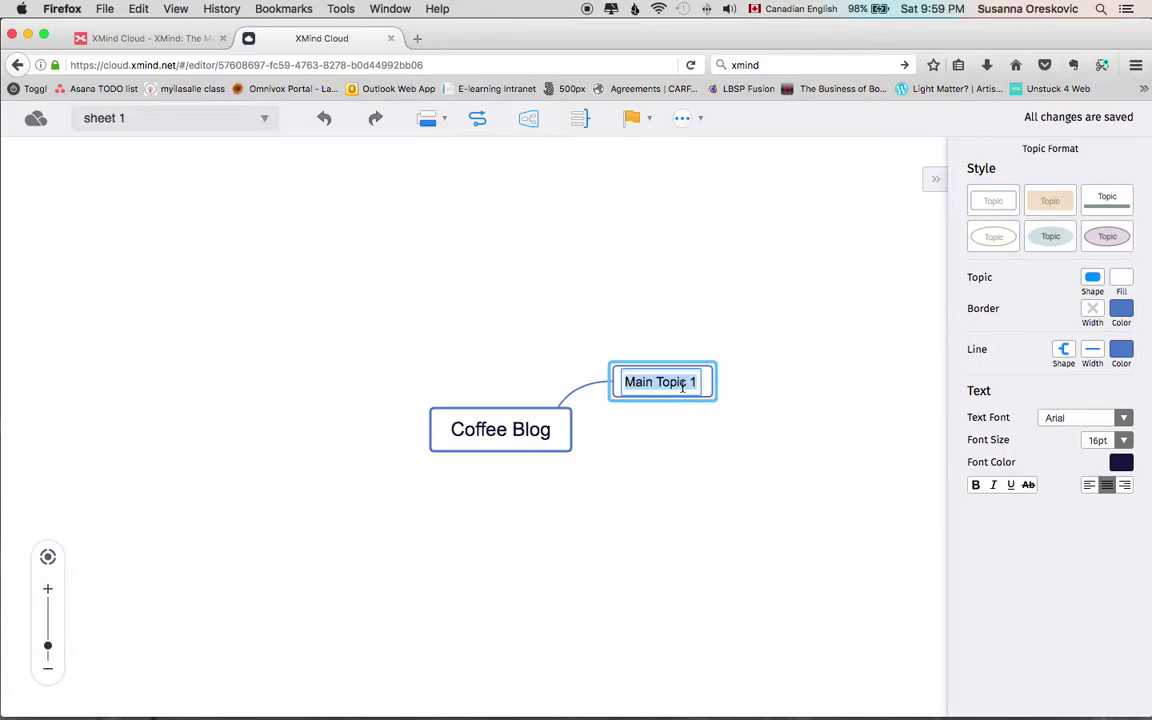
type("Ob")
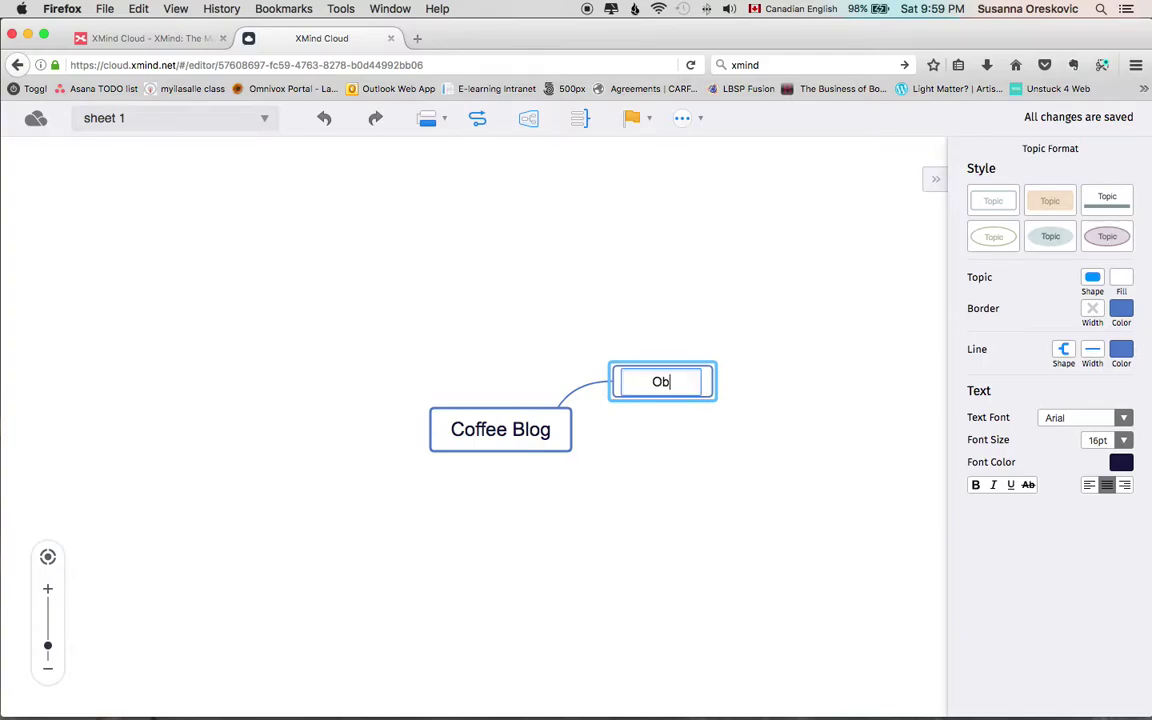
type("jectives")
key("Return")
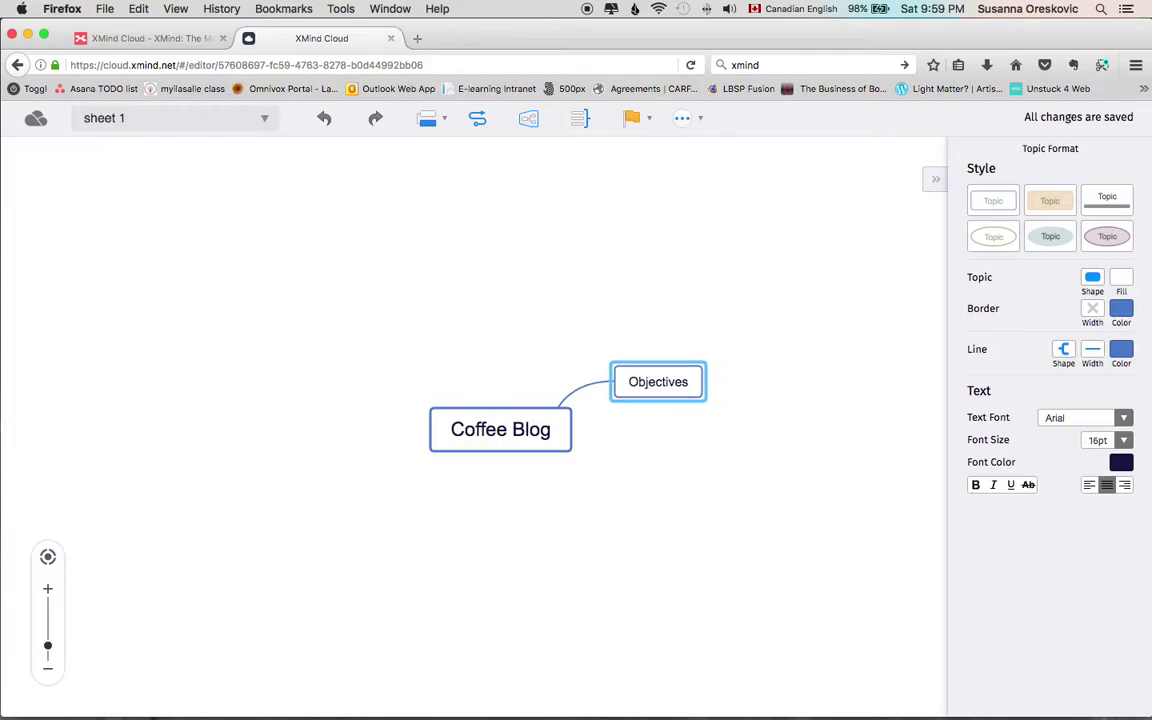
Add a subtopic reading "a community space for coffee lovers" under Objectives.
key("Tab")
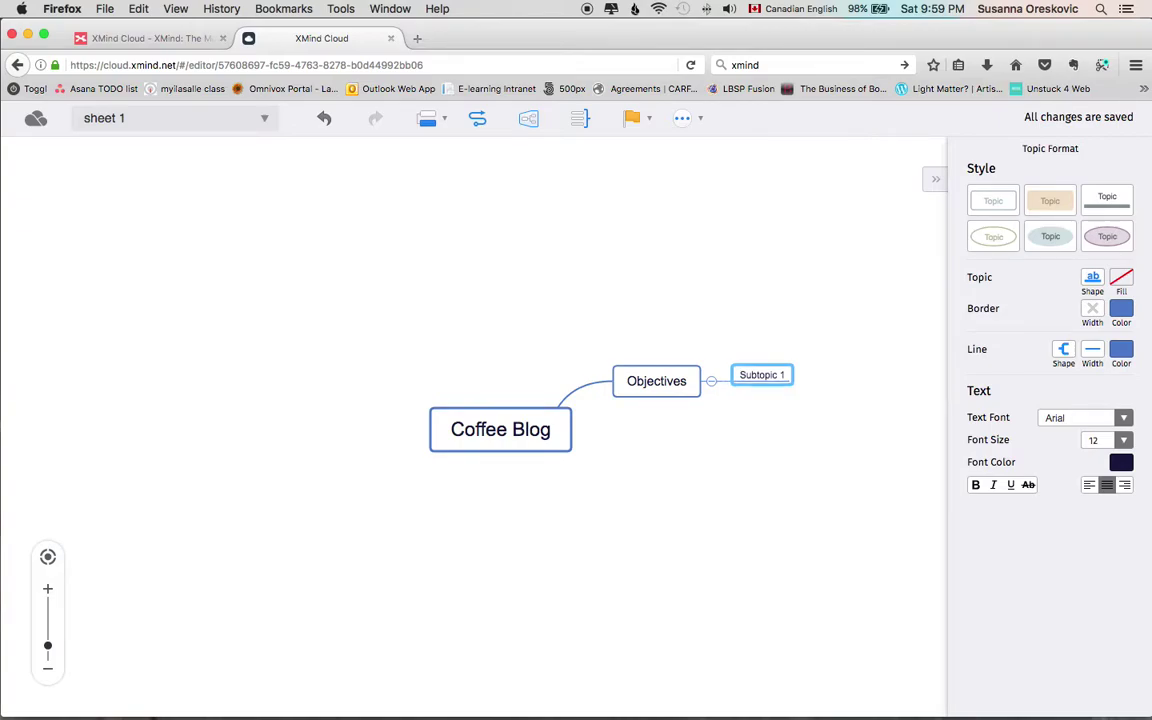
type("a co")
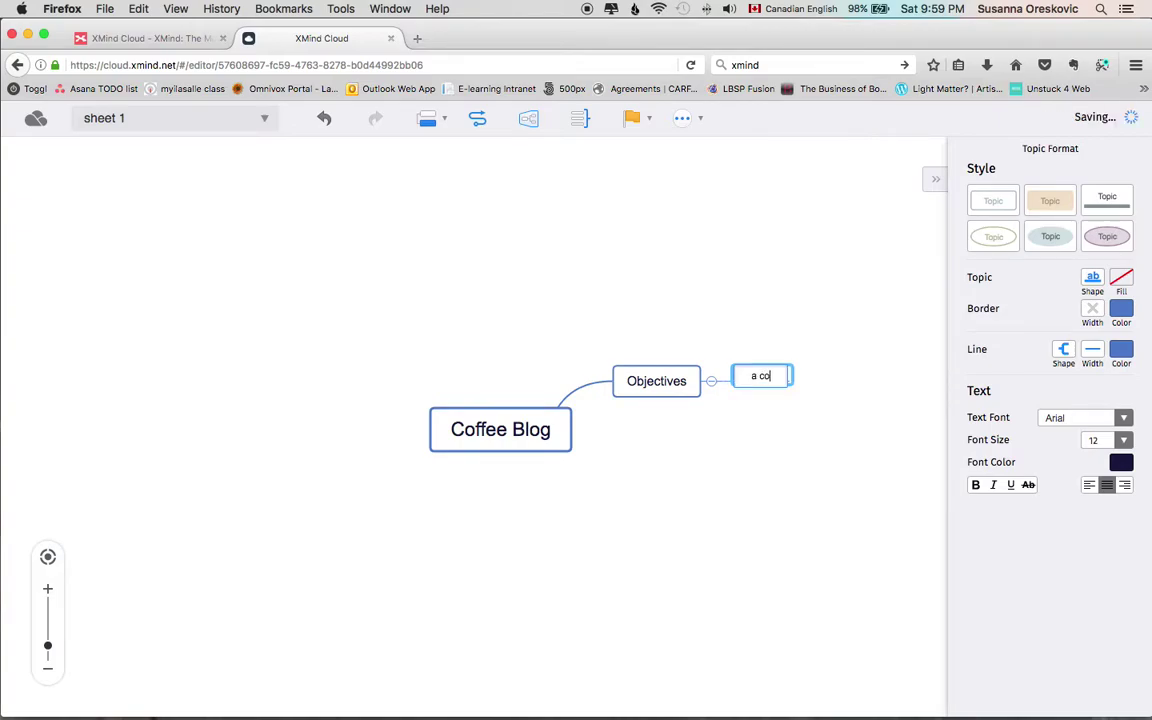
type("mmunity")
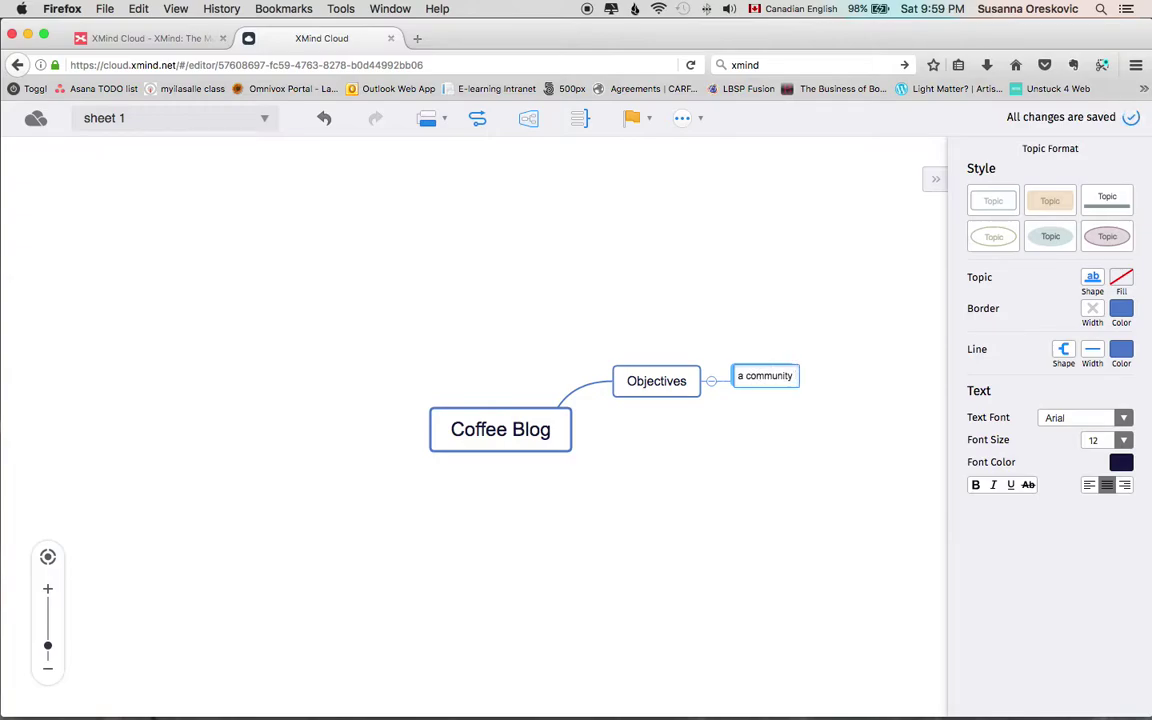
type(" sace for col")
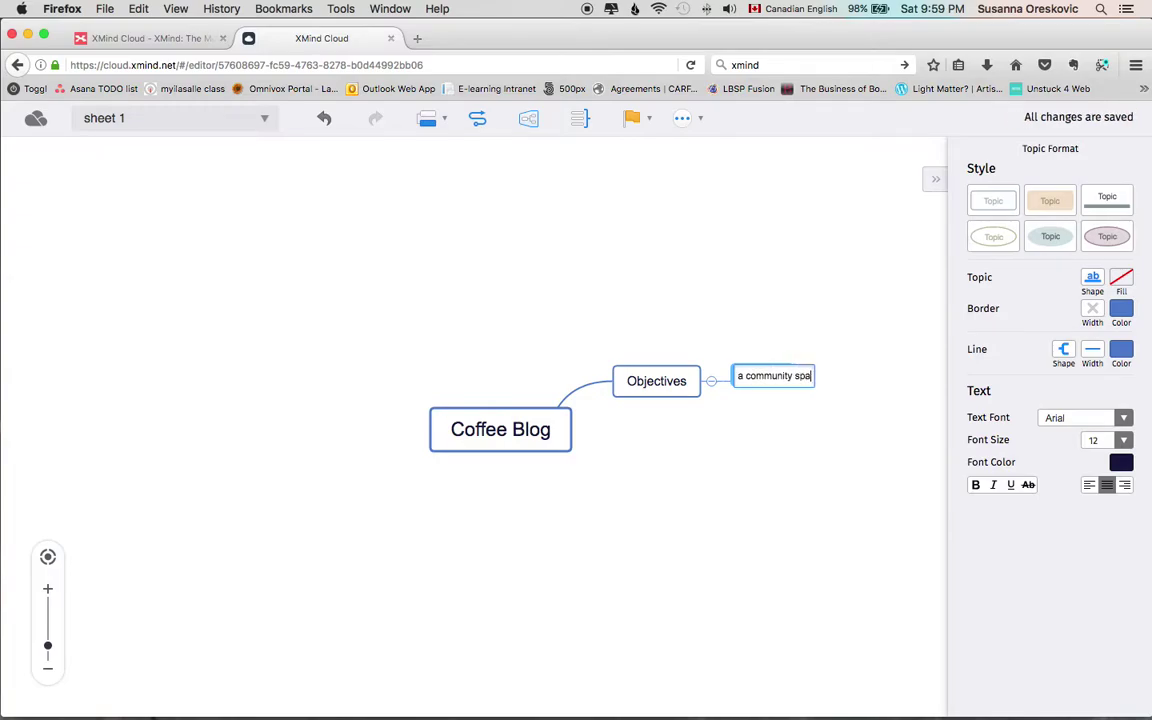
type("fee lovers")
key("Return")
Add a second subtopic under Objectives reading "offer information and education on coffee".
left_click(668, 392)
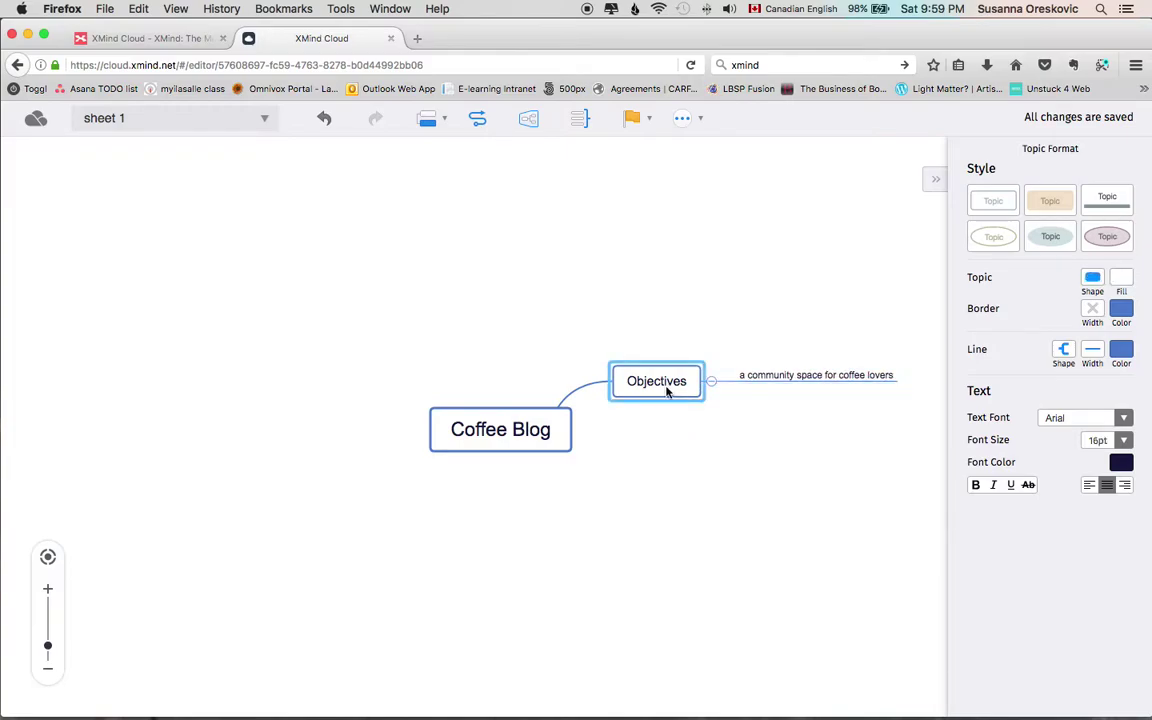
key("Tab")
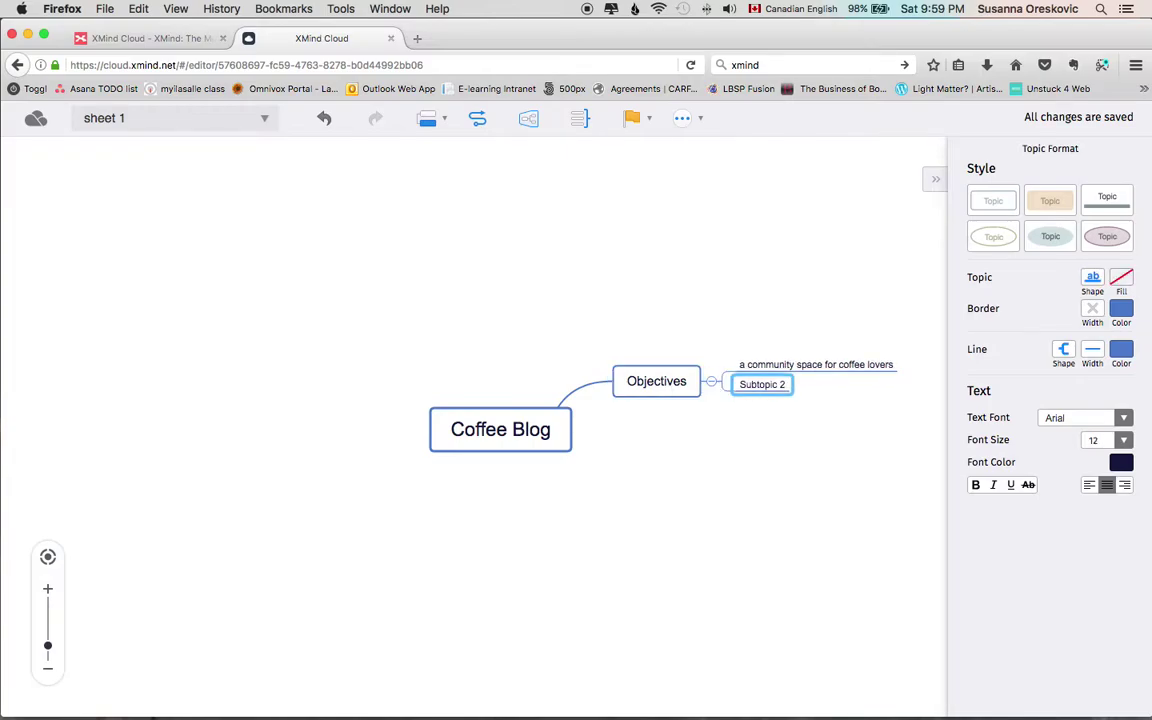
type("of")
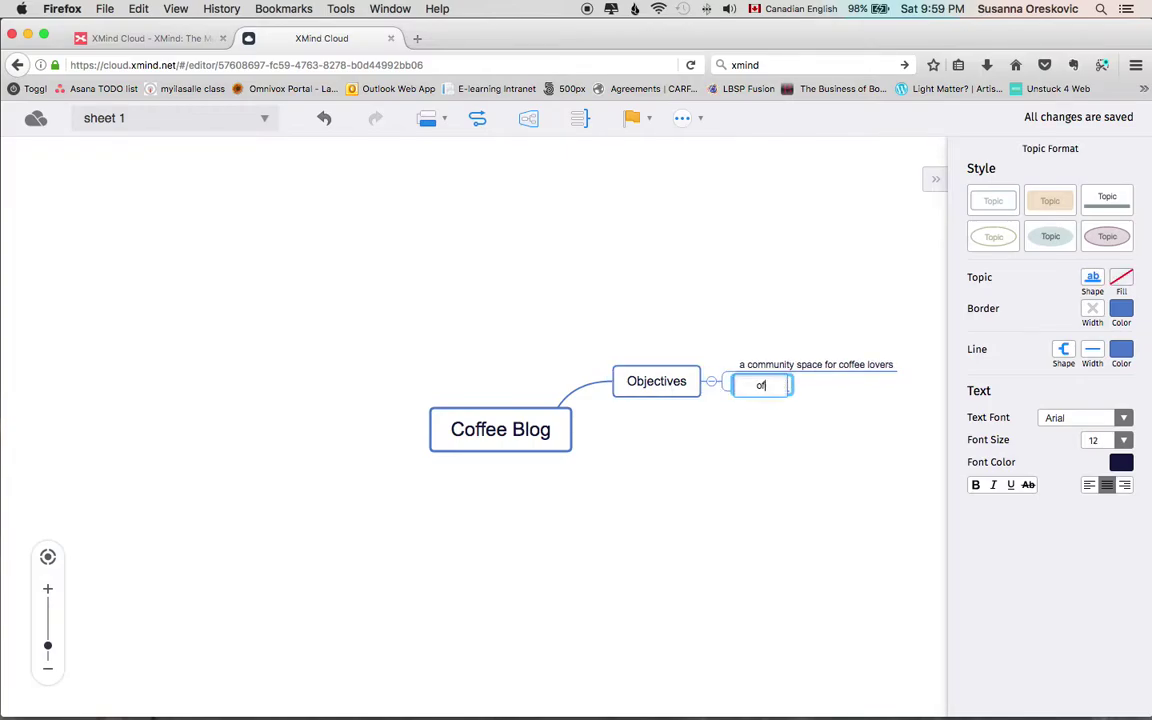
type("fer inforam")
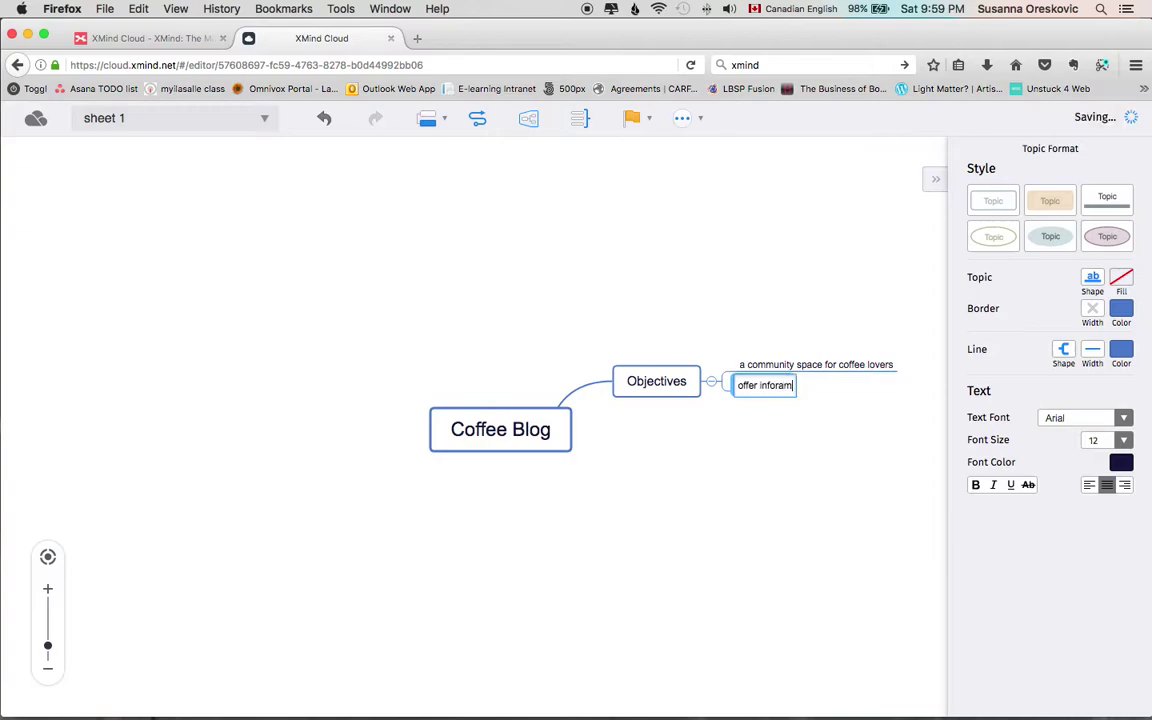
key("BackSpace")
key("BackSpace")
type("mat")
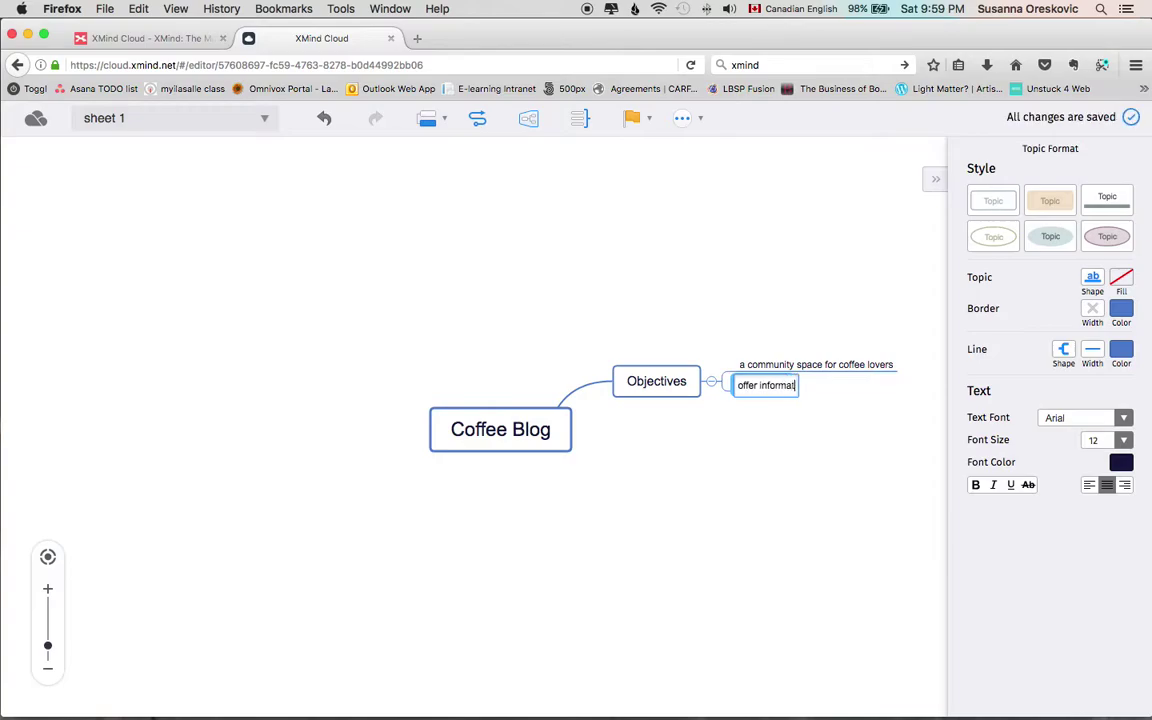
type("ion and education")
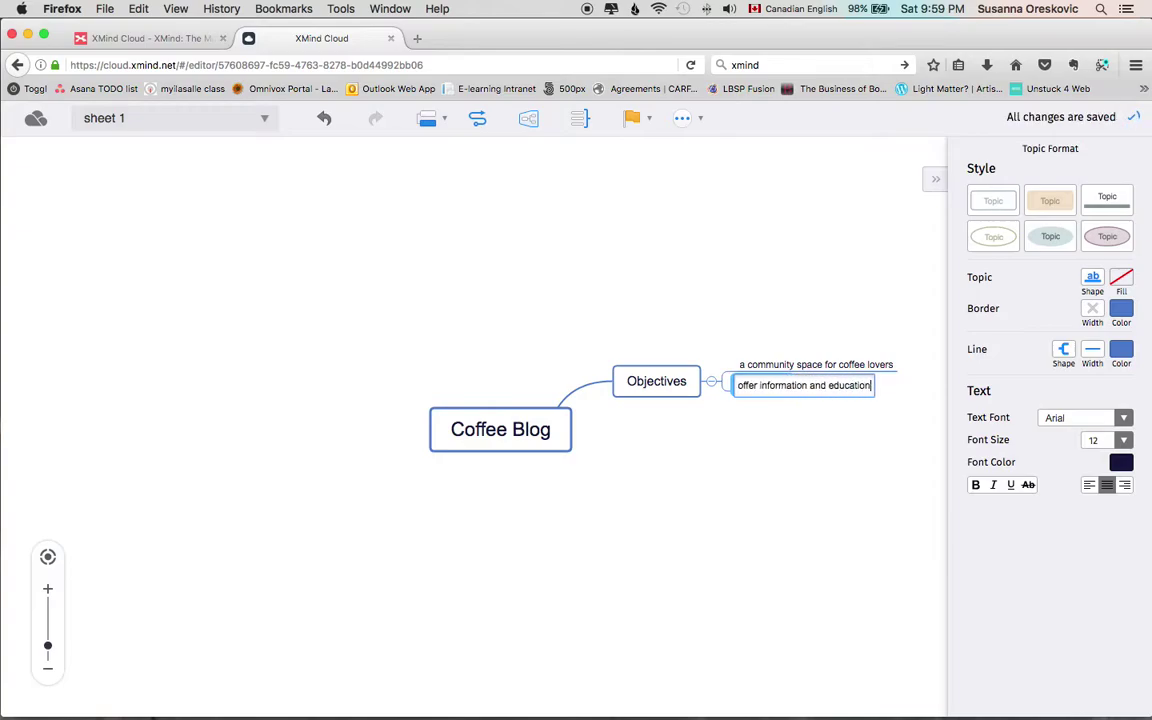
type(" on coffee")
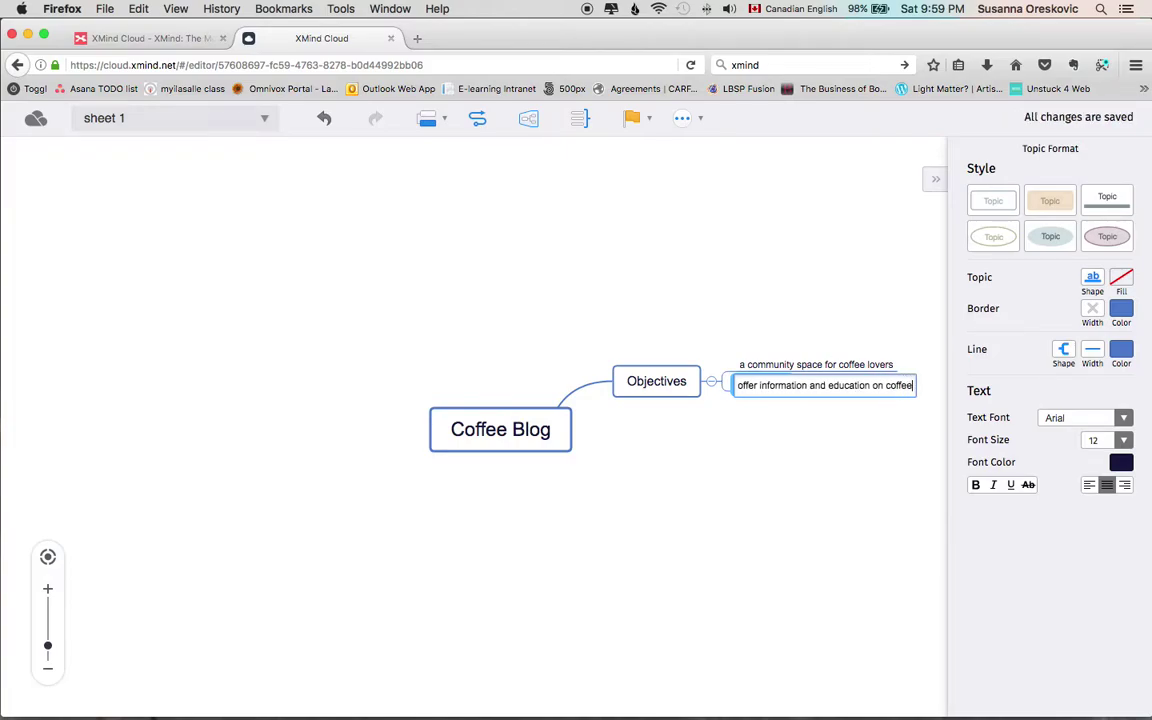
Add a third subtopic under Objectives reading "research for my book".
left_click(676, 380)
key("Tab")
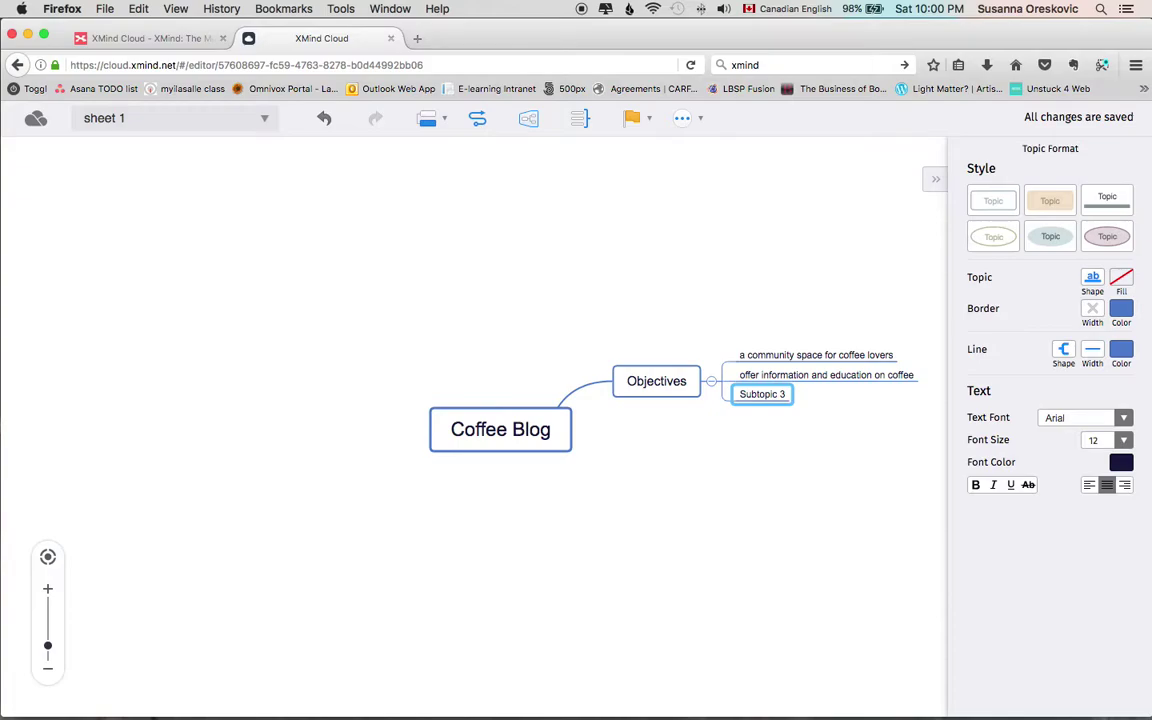
type("research for my book")
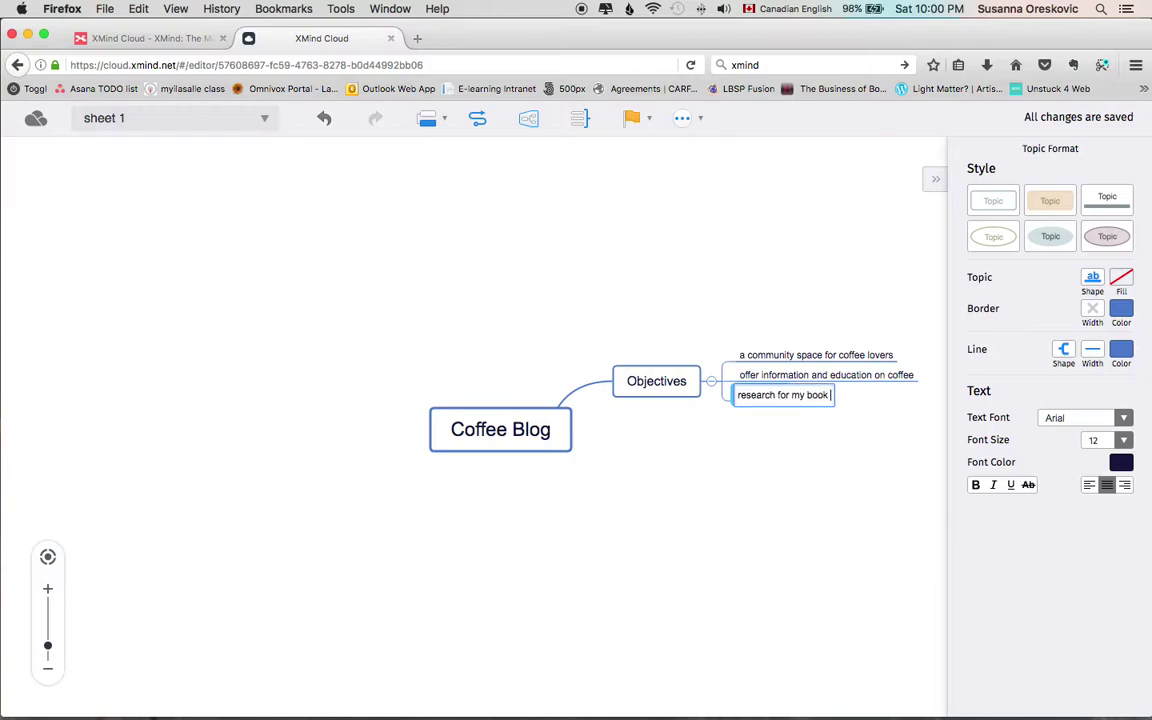
Add a second main topic to Coffee Blog and name it "target audience".
left_click(513, 432)
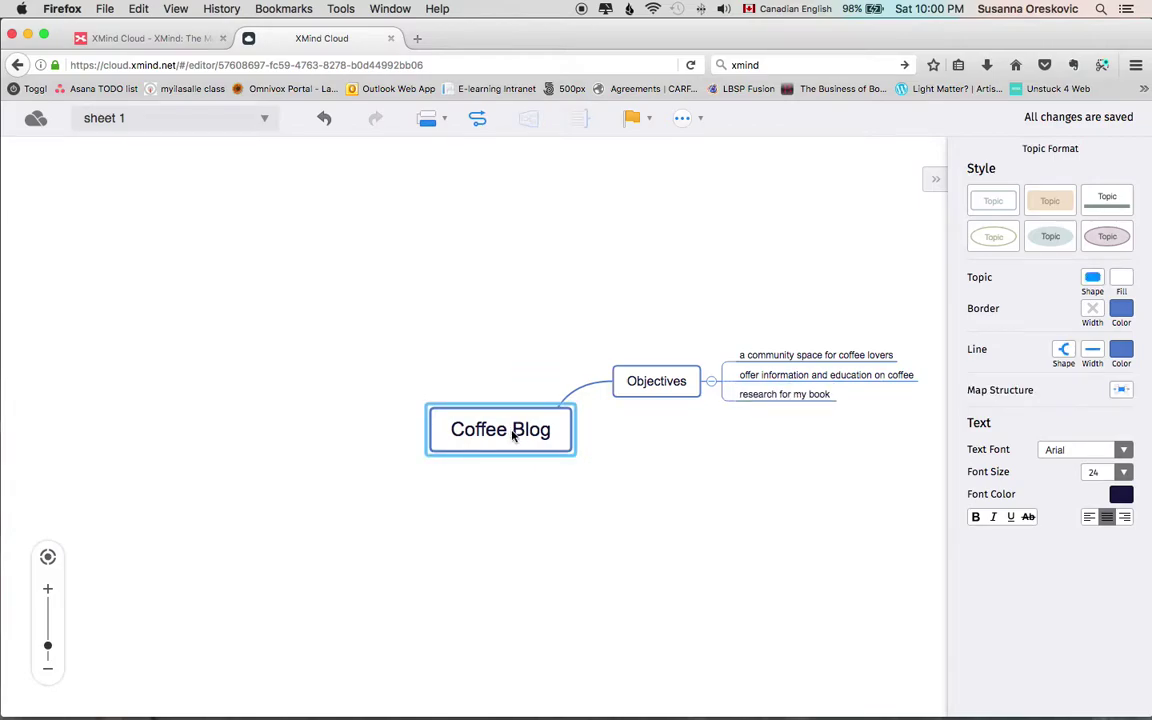
key("Tab")
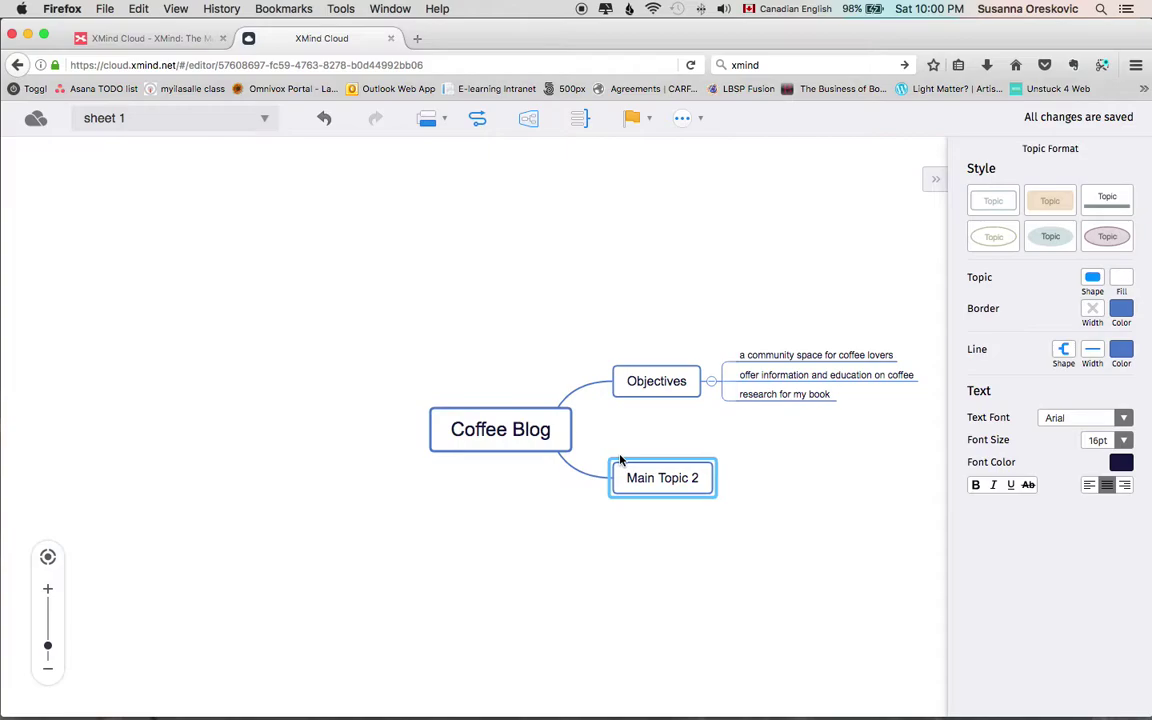
type("target")
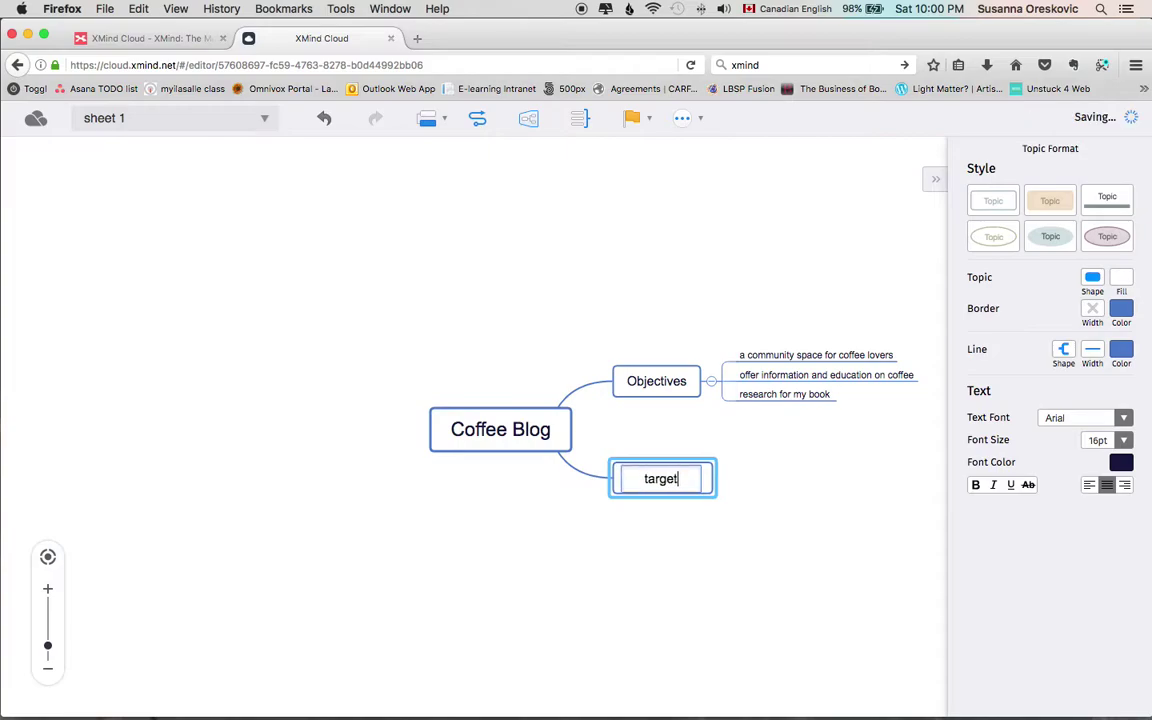
type(" audience")
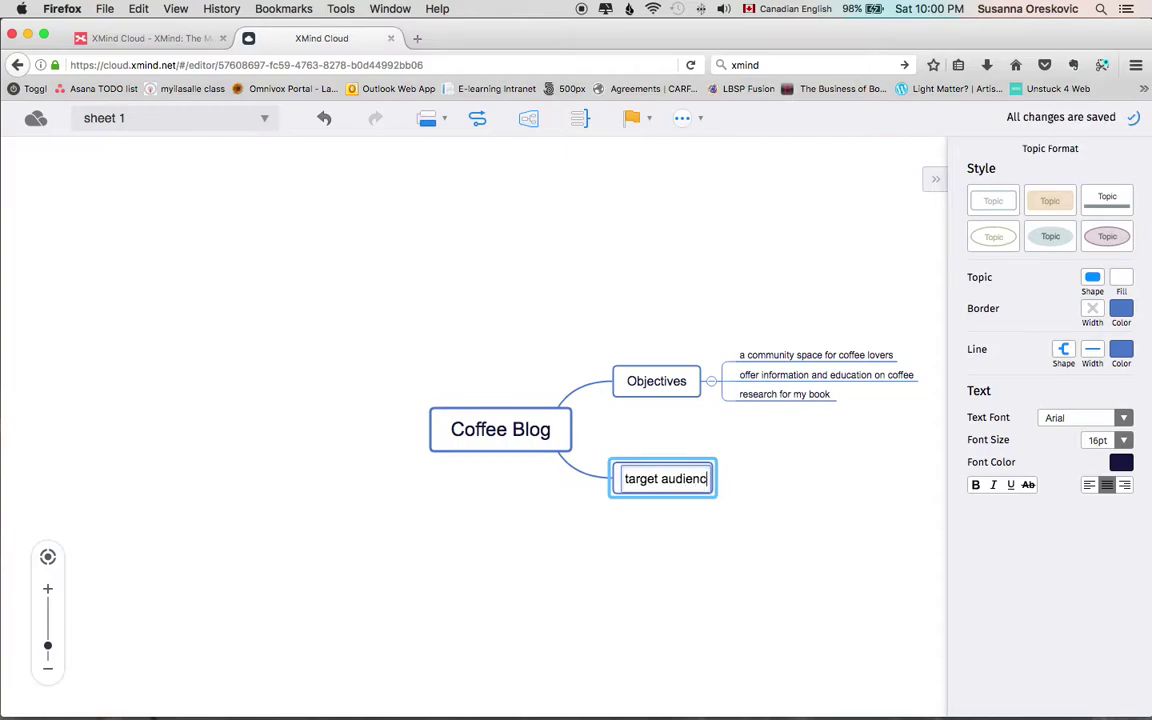
key("Return")
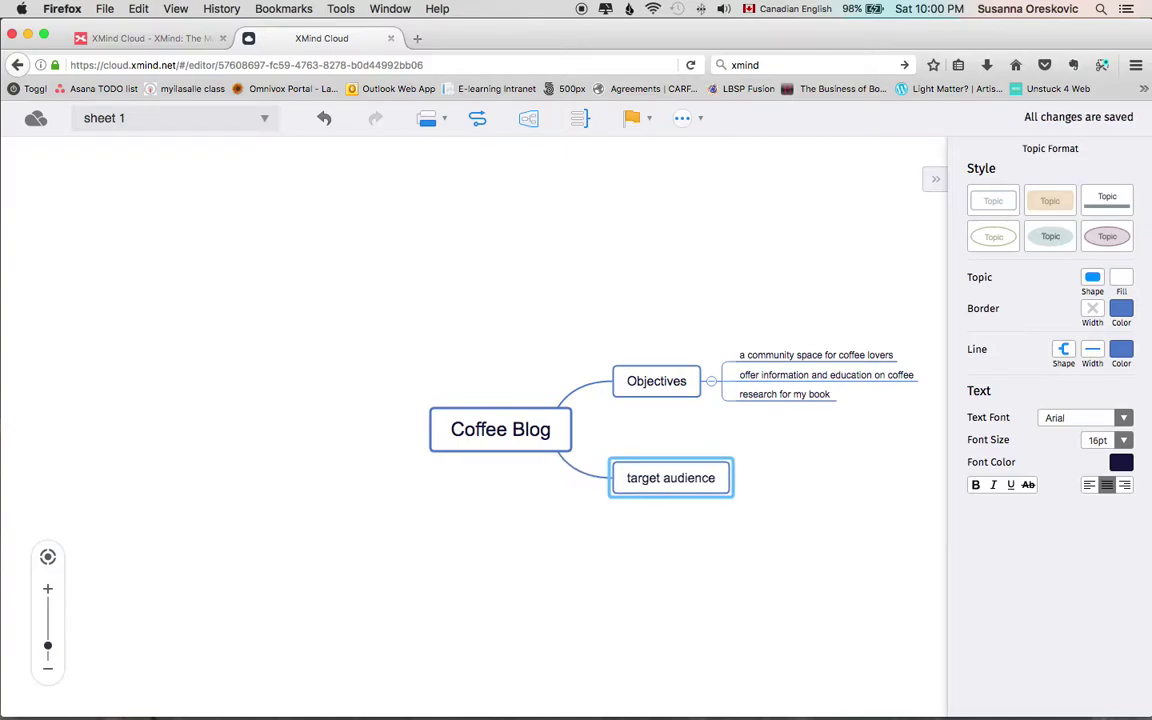
Add two subtopics under target audience: "young professionals" and "people who love authentic food/drink".
key("Tab")
type("young professionals")
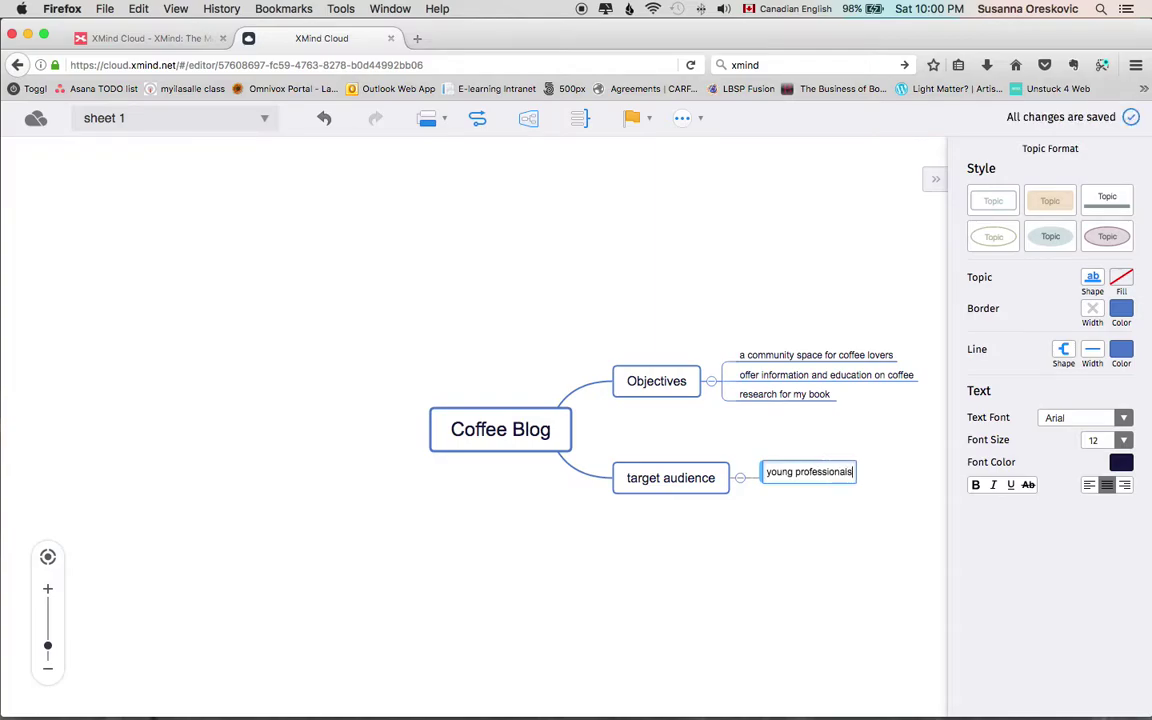
left_click(669, 488)
key("Tab")
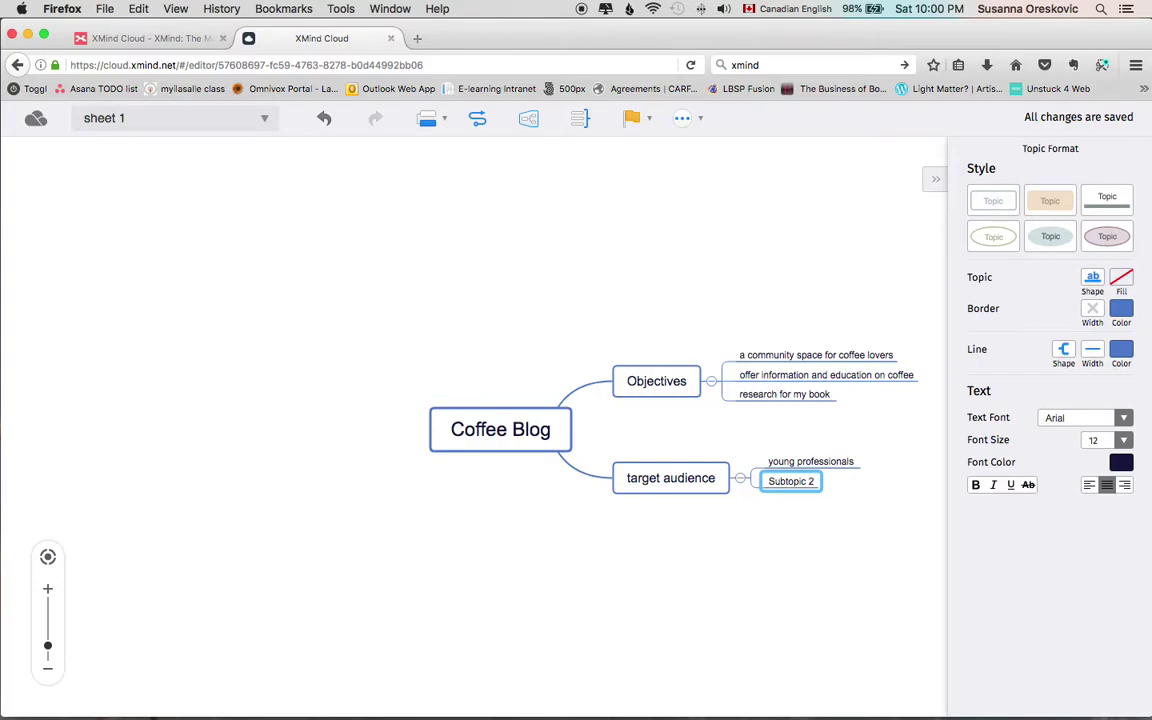
type("people who ")
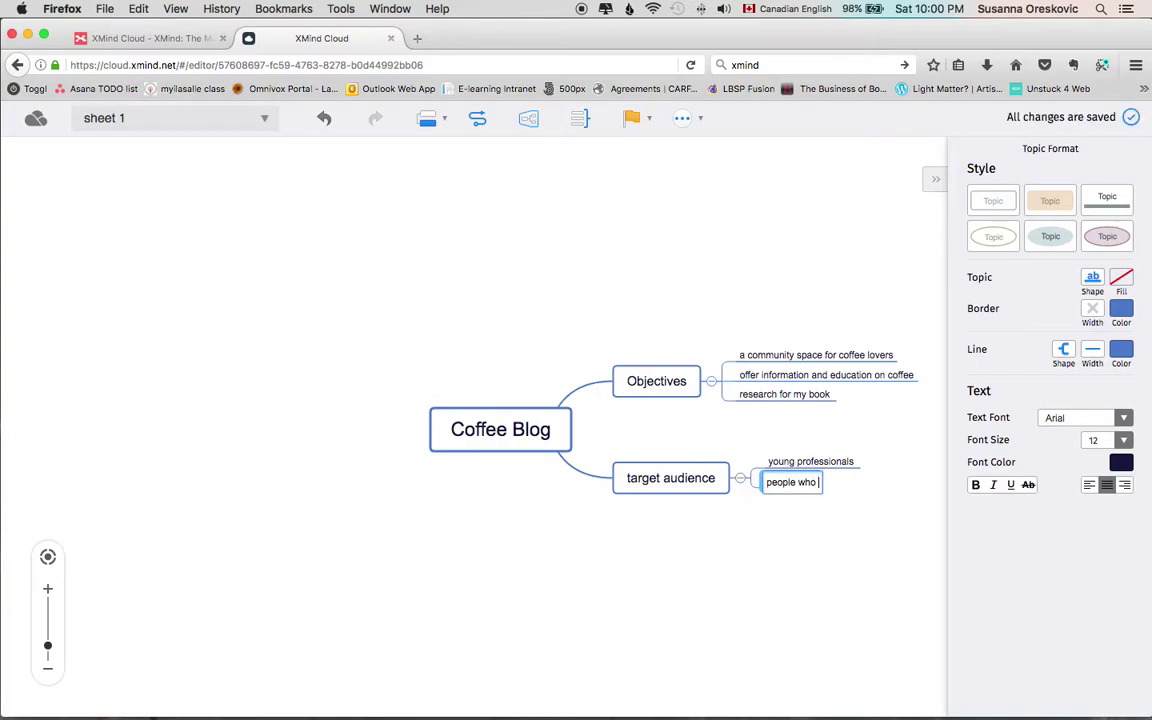
type("love authentic")
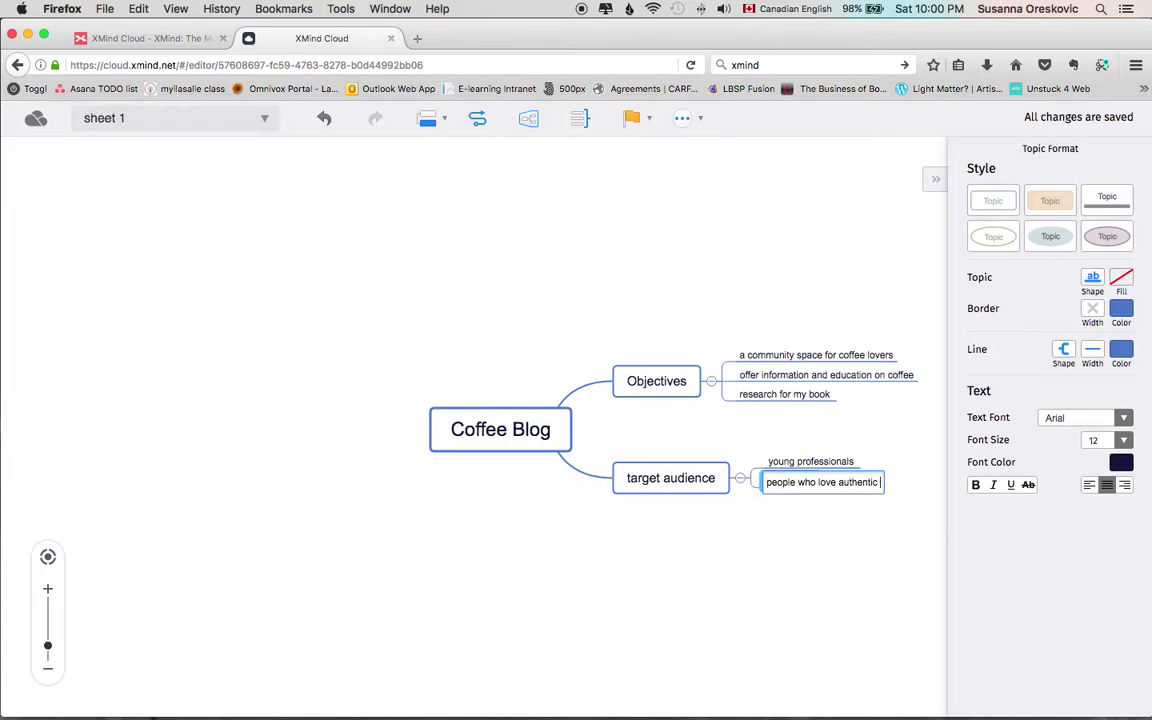
type("food/drink")
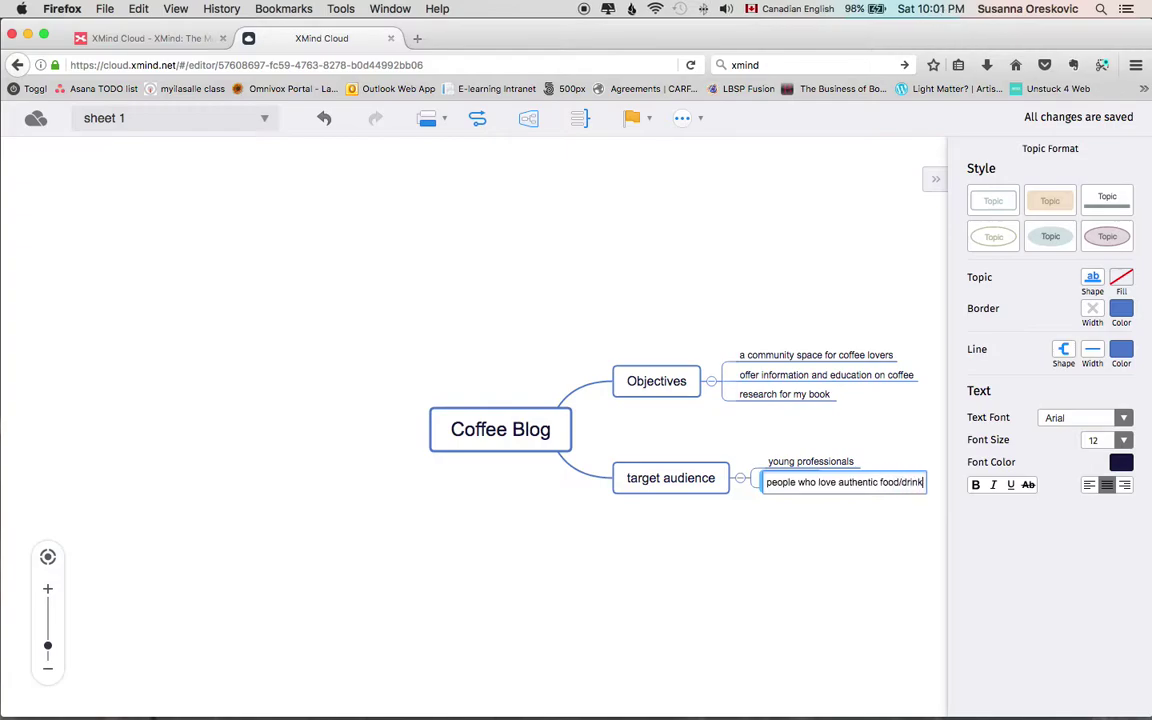
Add a third subtopic under target audience reading "foodies".
left_click(672, 480)
key("Tab")
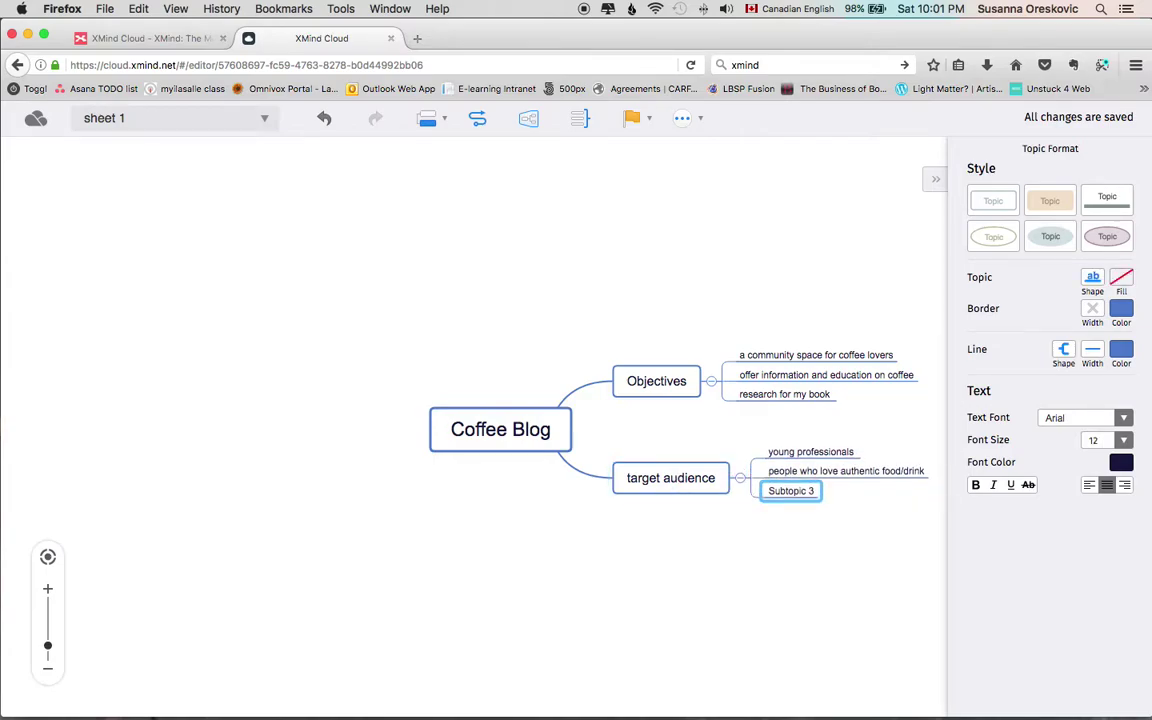
type("f")
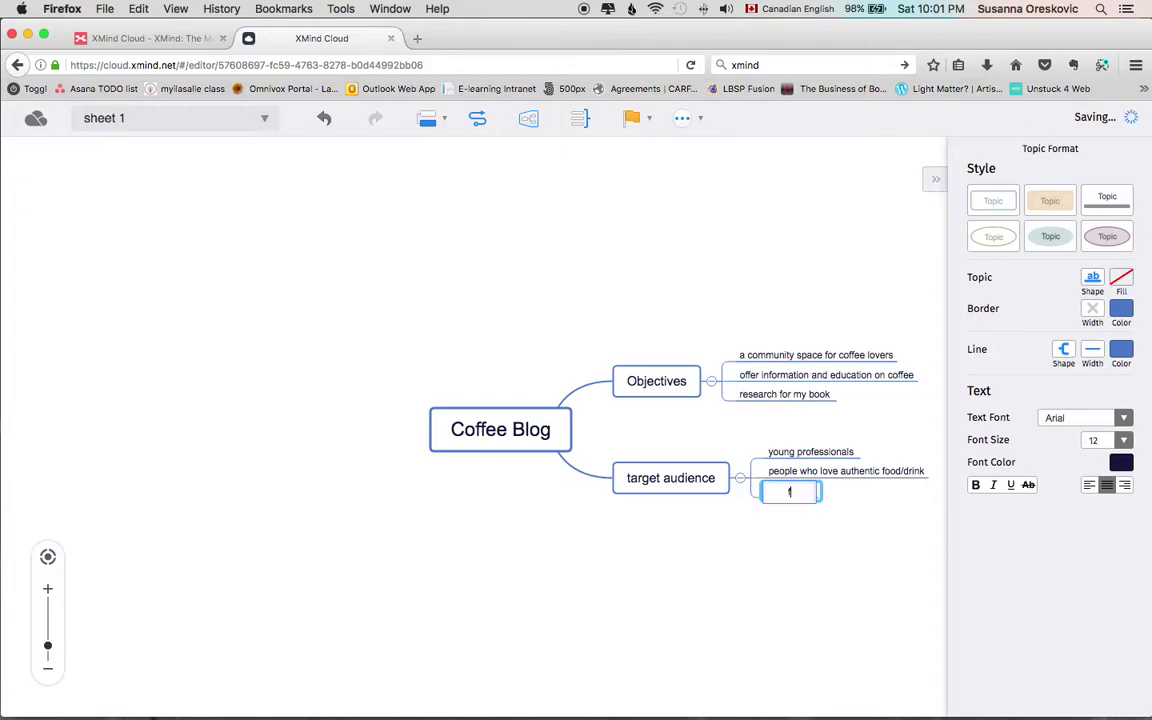
type("oodies")
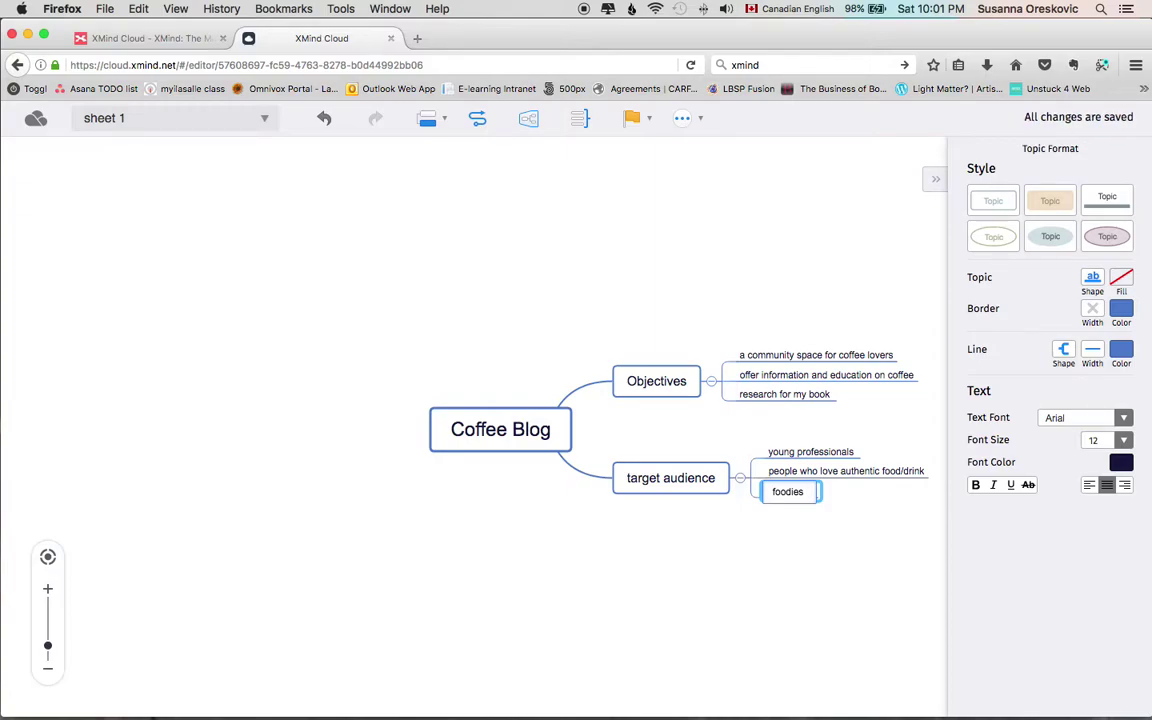
Add a third main topic to Coffee Blog and name it "content strategy".
left_click(492, 436)
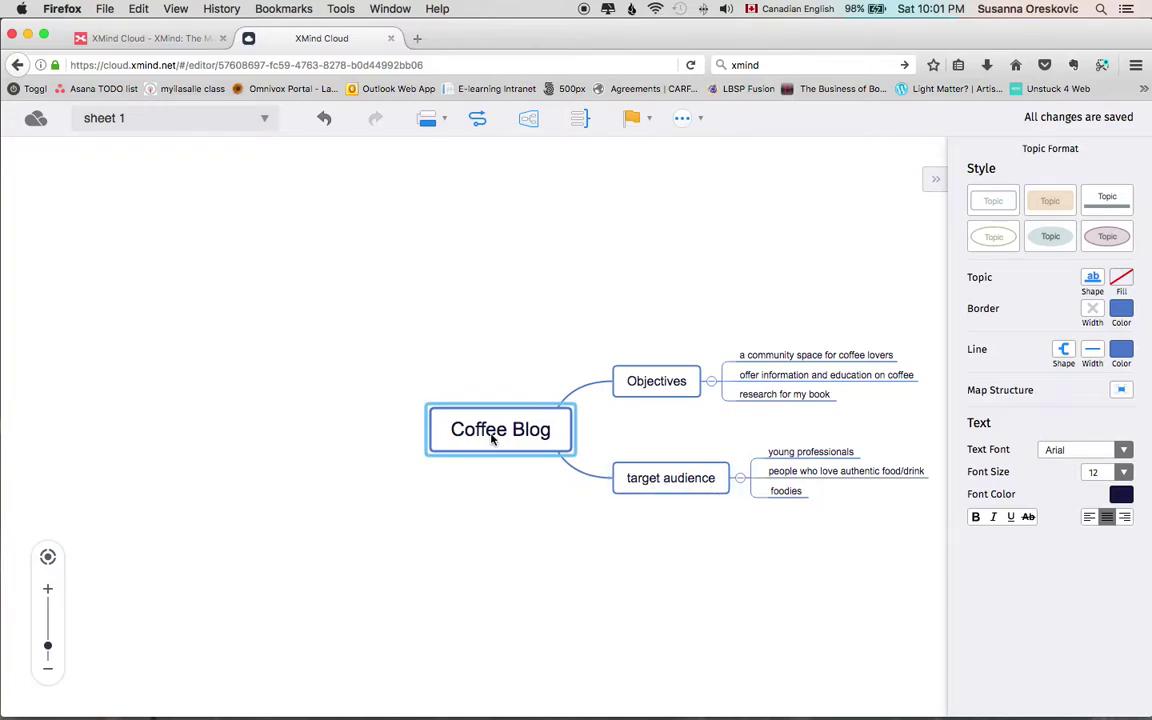
key("Tab")
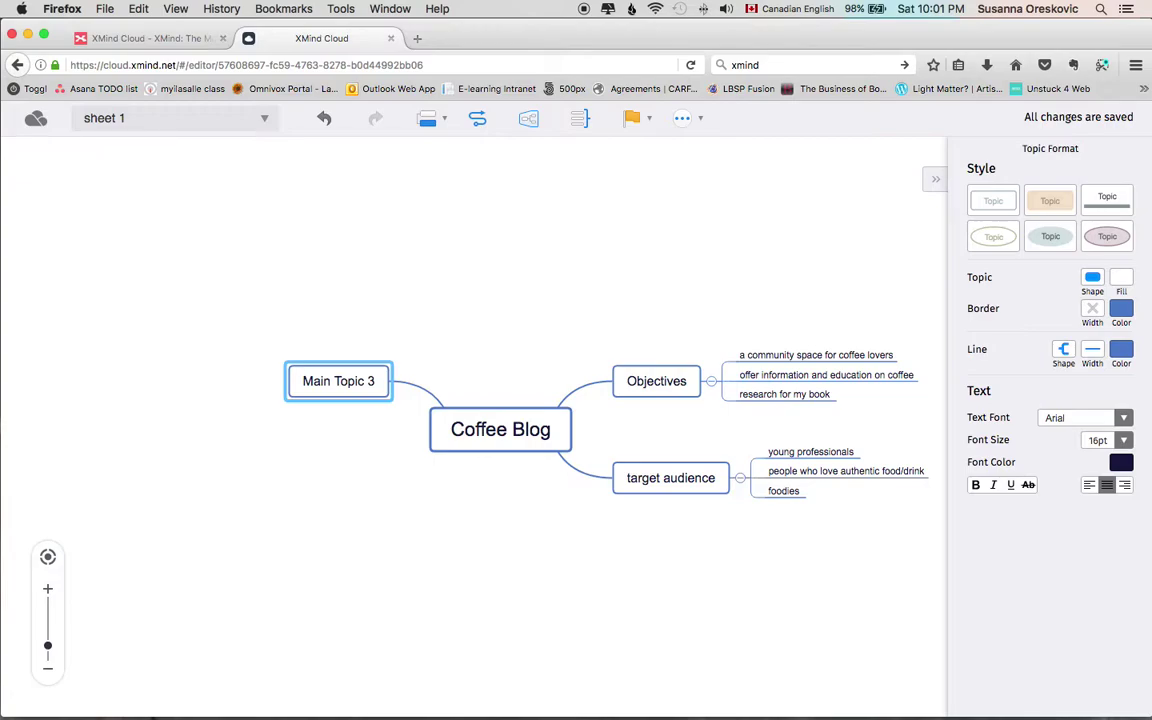
type("content strategy")
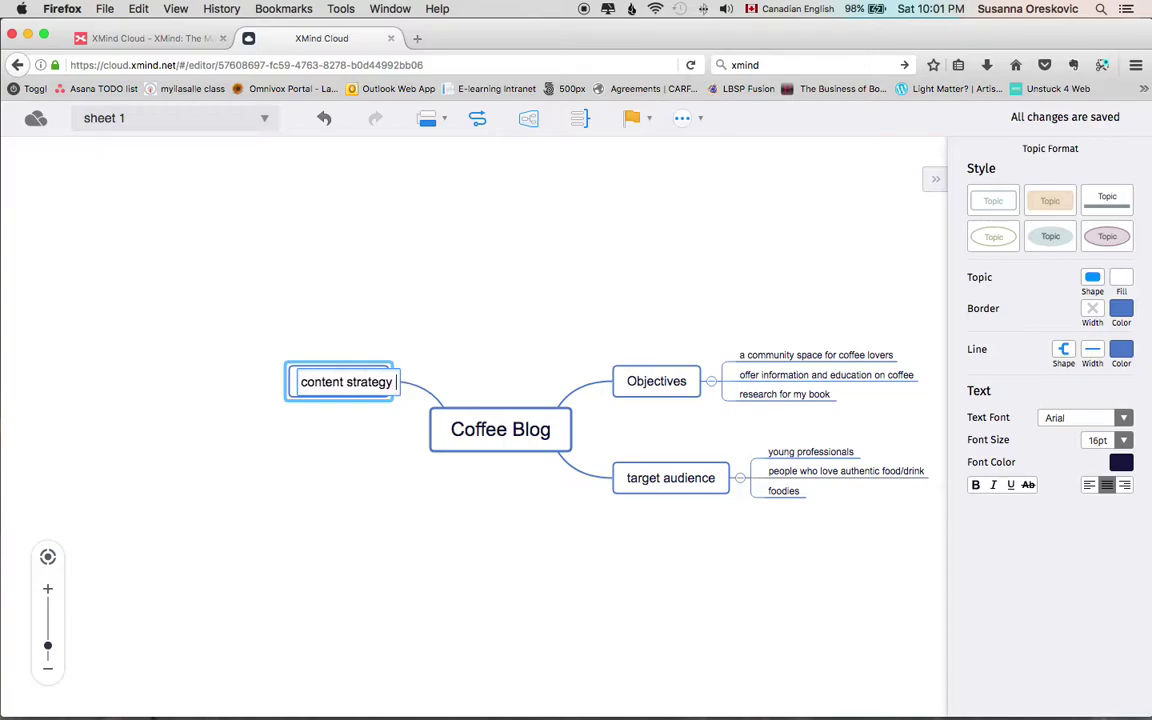
left_click(367, 382)
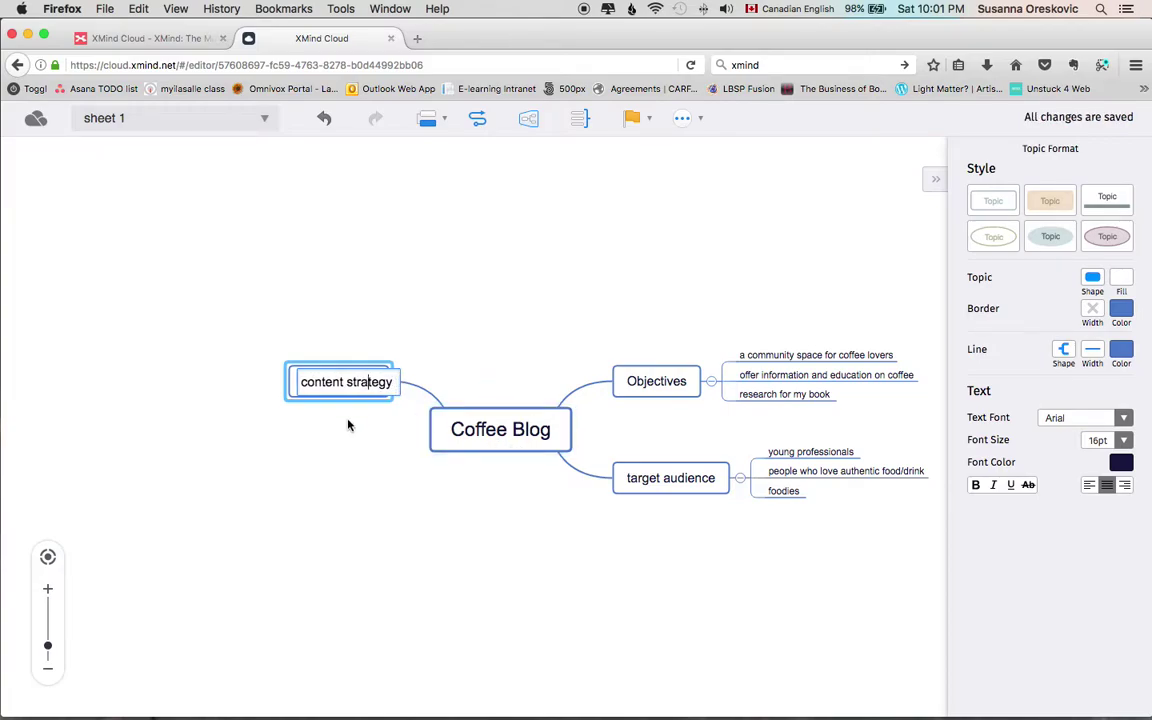
key("Return")
Add a subtopic reading "how to guides for coffee" under content strategy.
key("Tab")
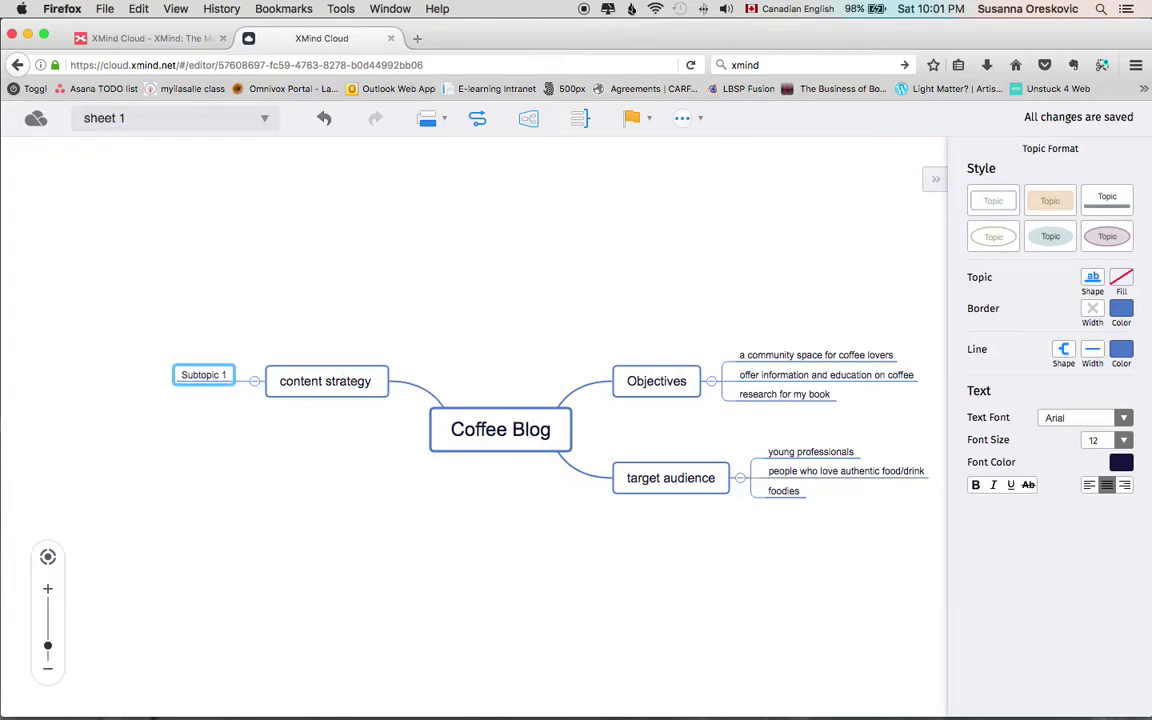
type("how to guides for coffee")
key("Return")
Add a second subtopic reading "articles of interest" under content strategy.
left_click(349, 381)
key("Tab")
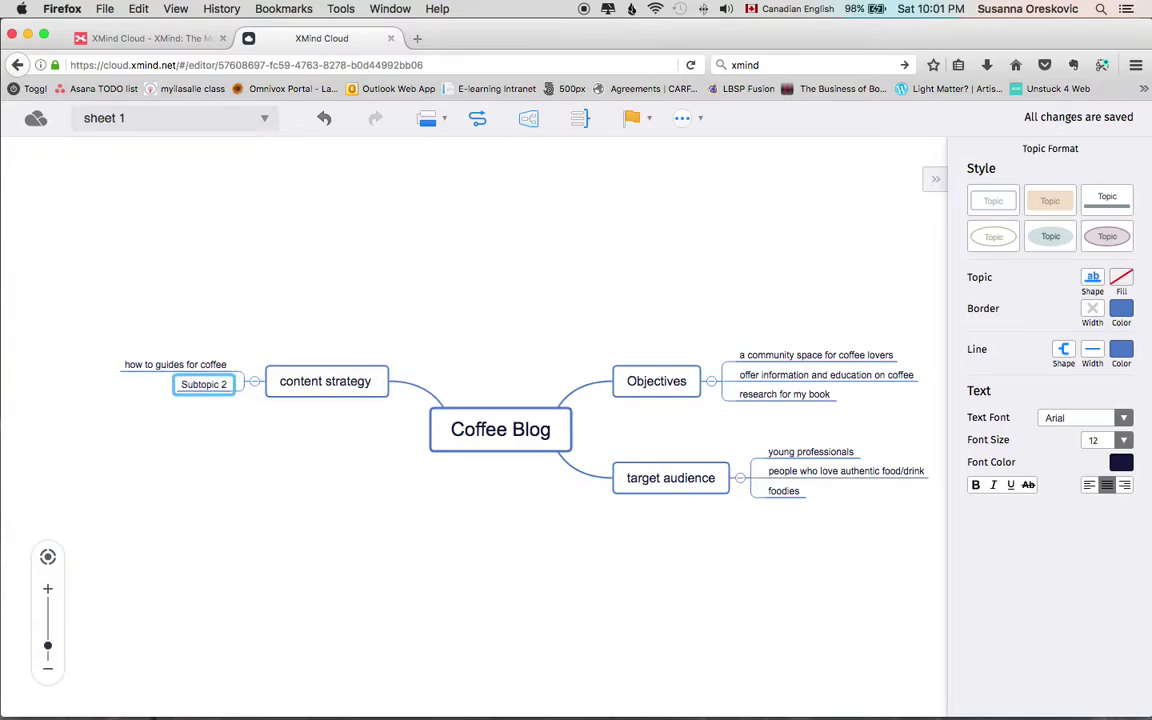
type("article")
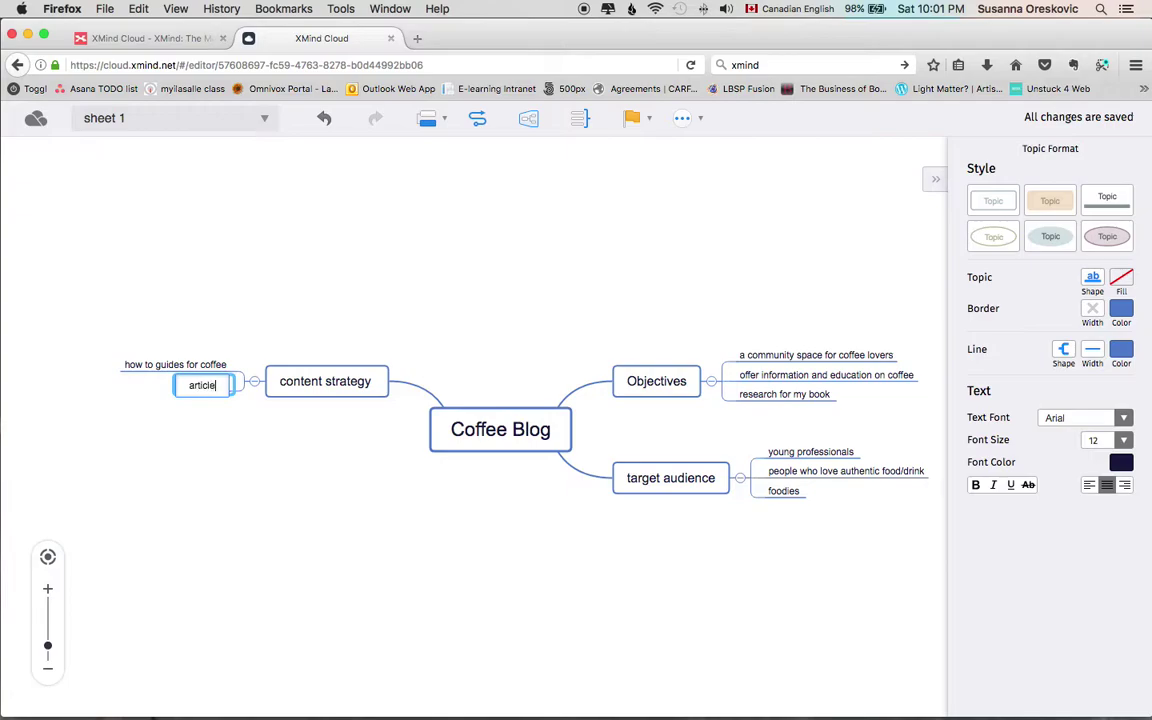
type("s of interest")
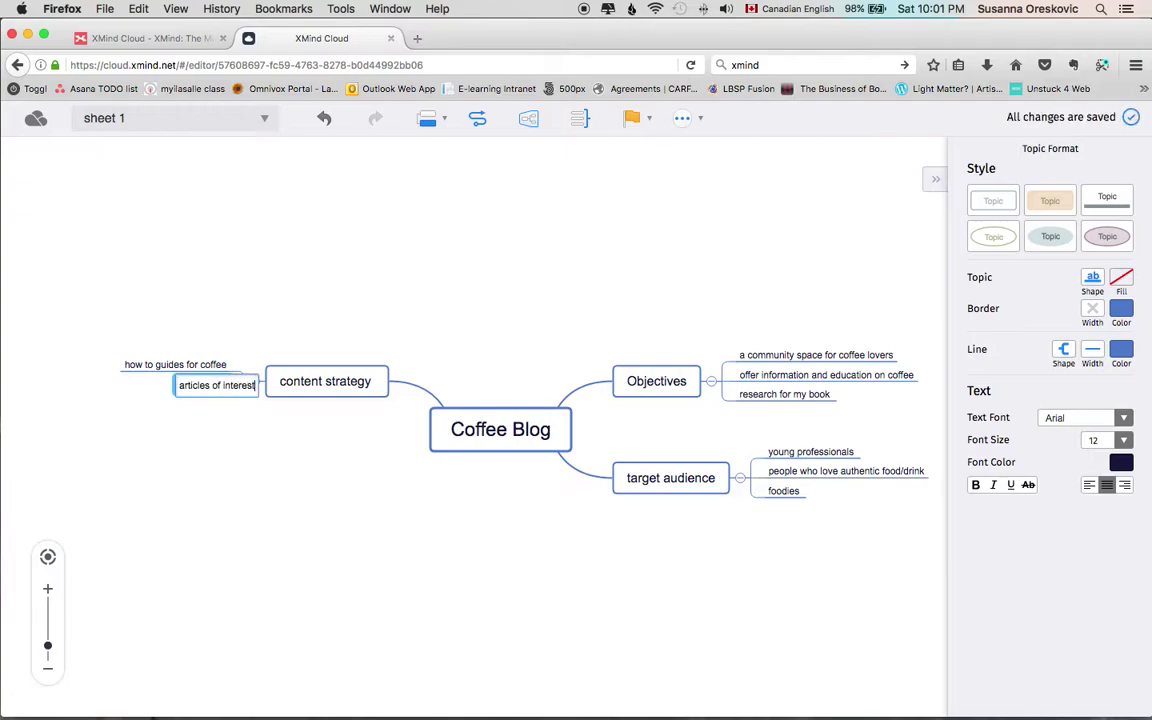
key("Return")
Add a third subtopic reading "lifestyle angle- imagery" under content strategy.
left_click(353, 383)
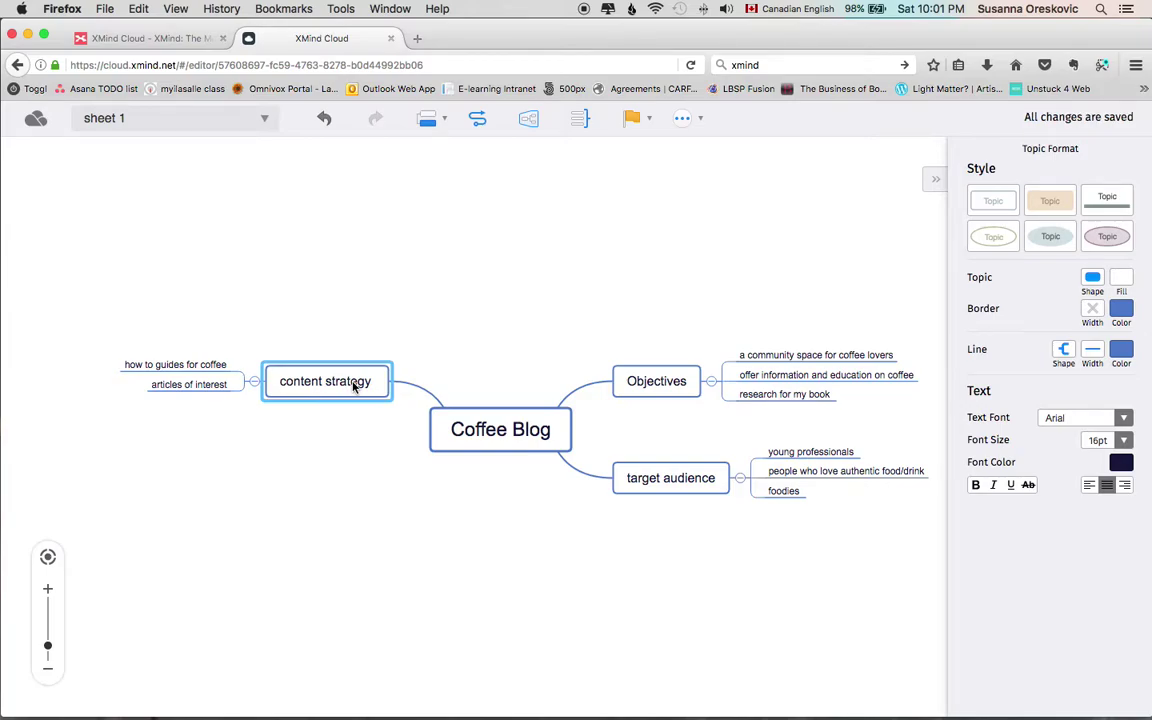
key("Tab")
type("lifyest")
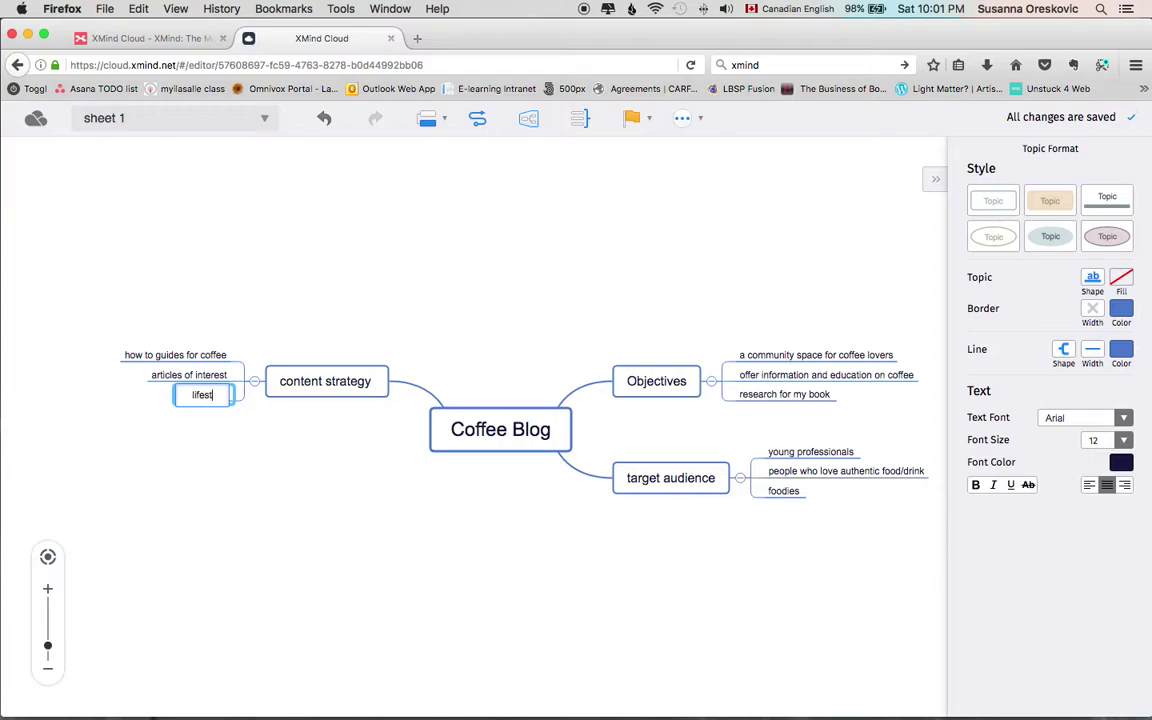
type("yle angle")
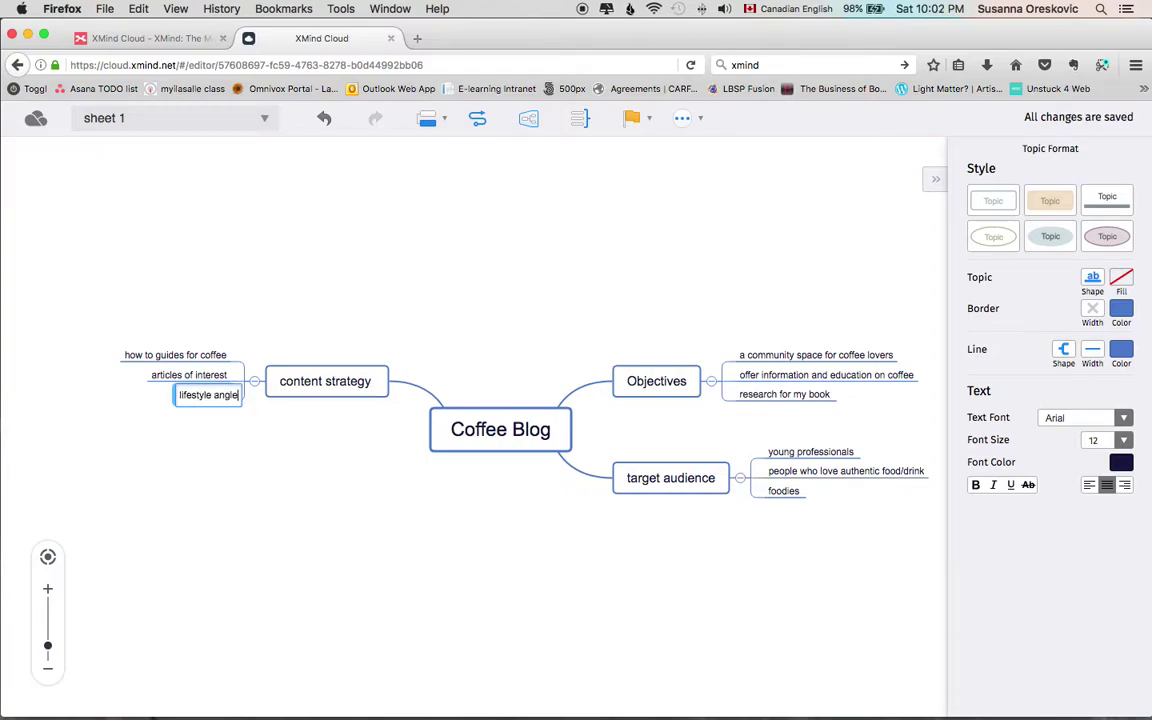
type("- immgery")
key("Return")
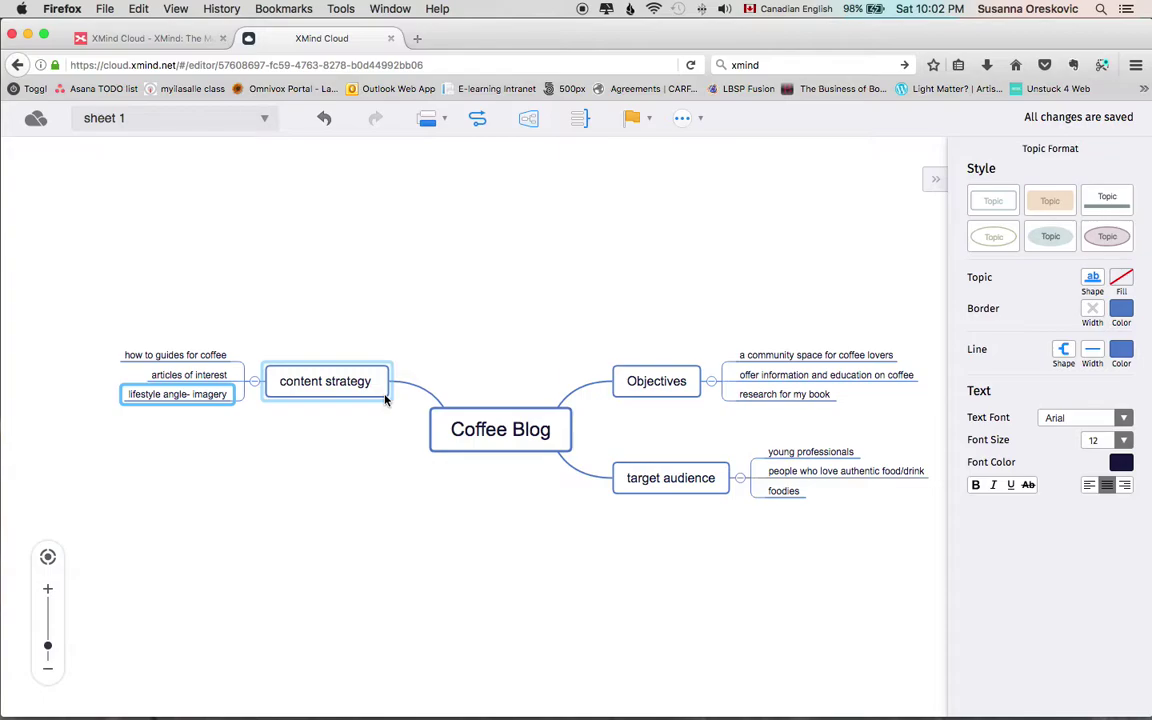
Add a fourth main topic to Coffee Blog and name it "Competition".
left_click(530, 430)
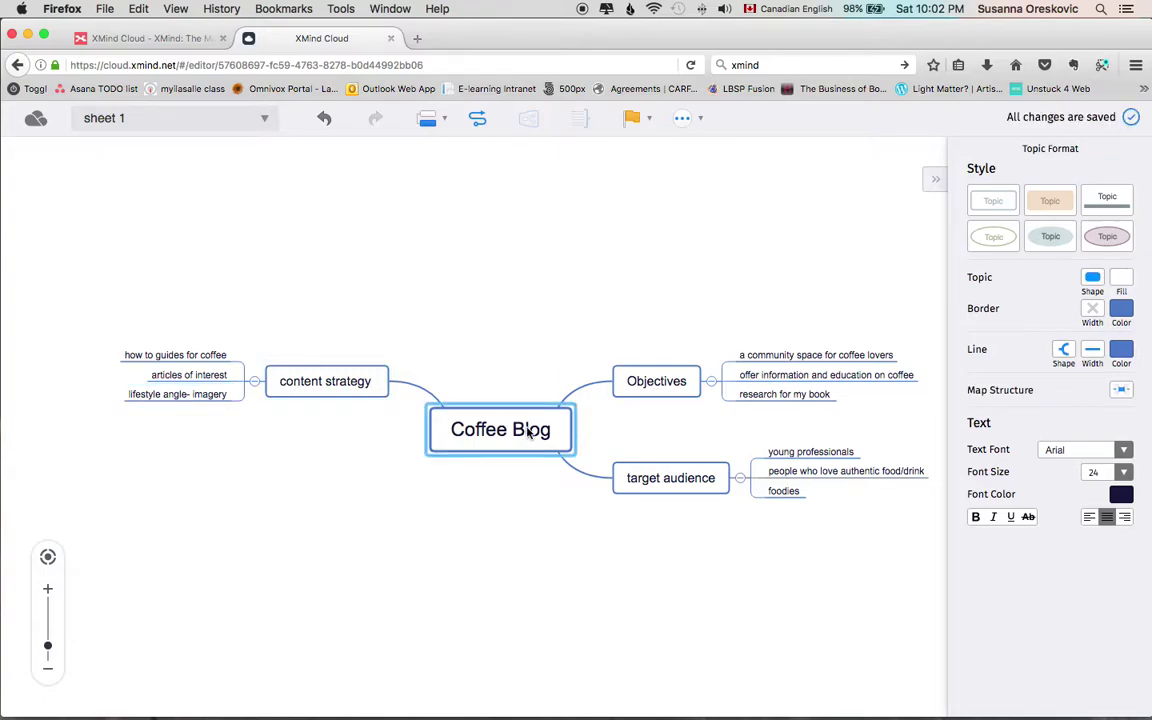
key("Tab")
type("C")
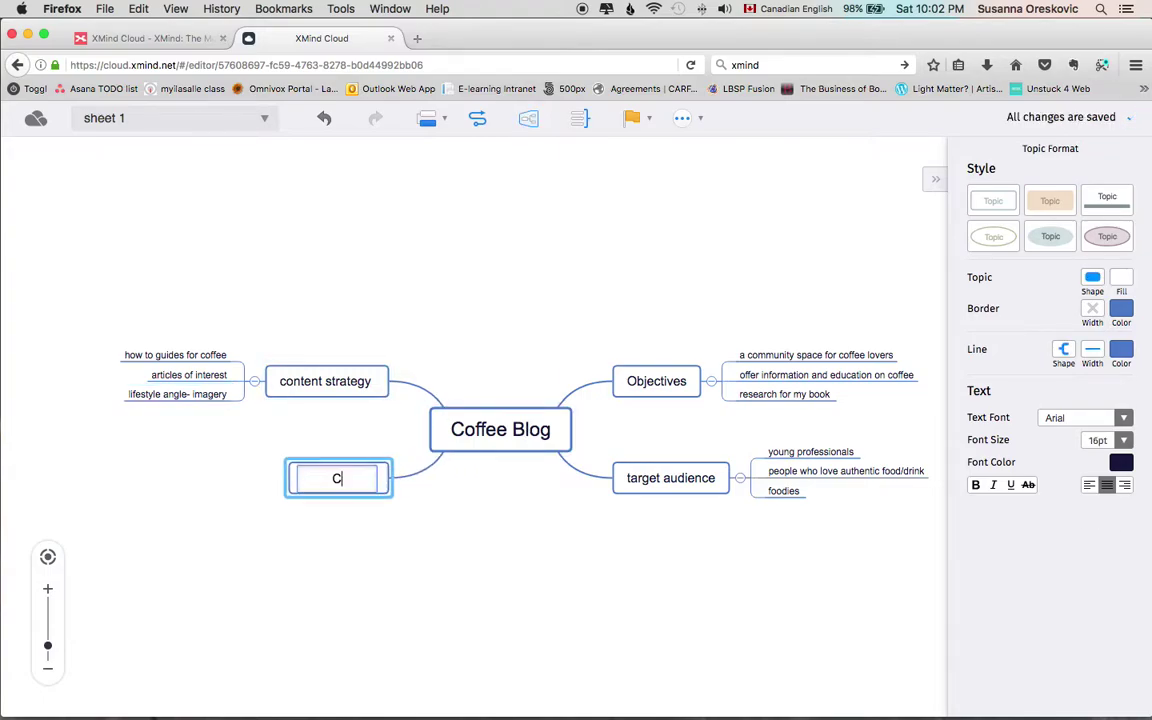
type("ompetition")
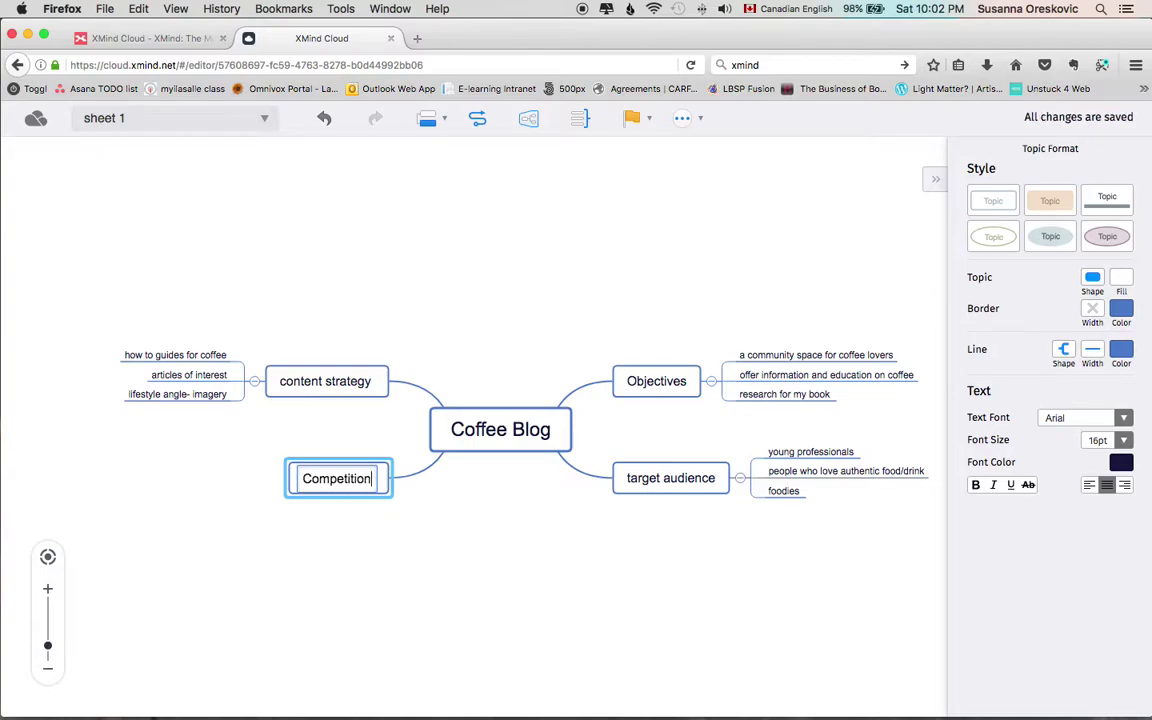
key("Return")
Add a subtopic reading "things I like- will use" under Competition.
key("Tab")
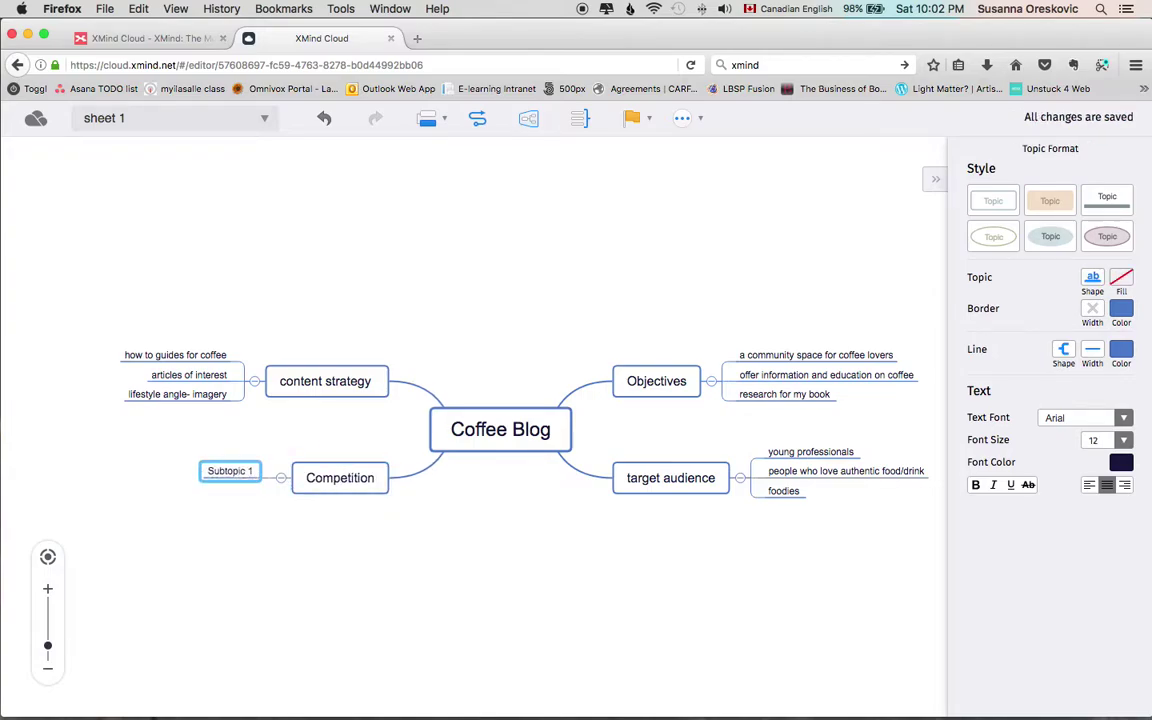
type("things I")
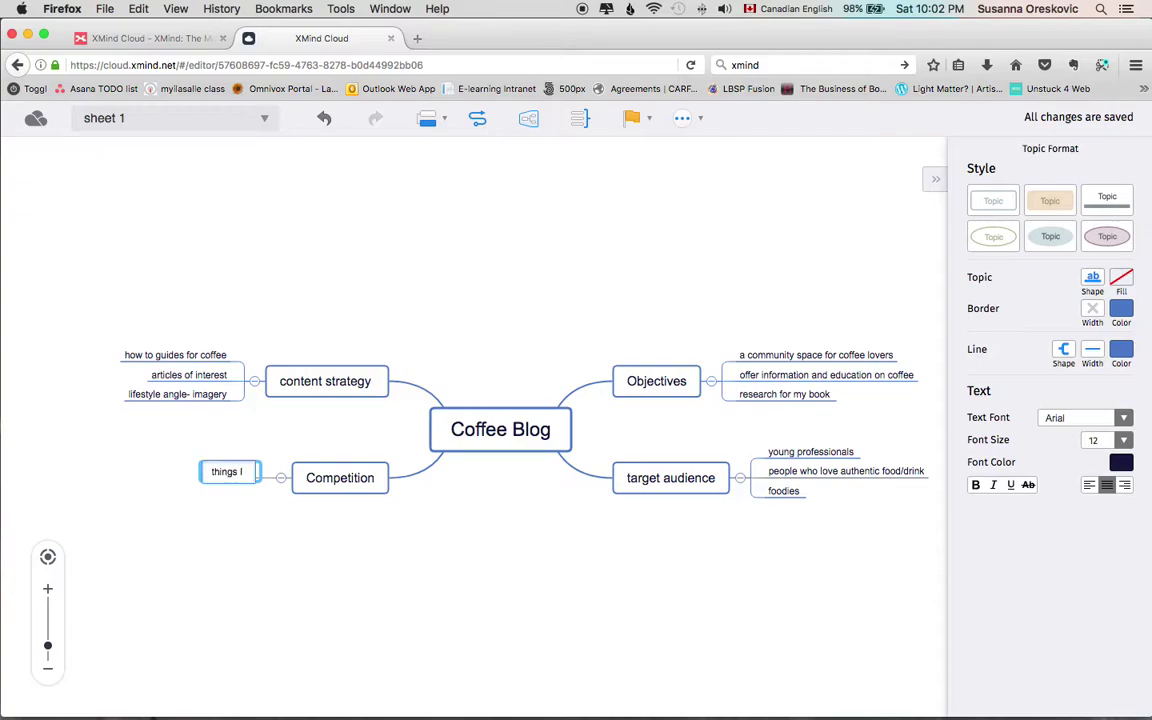
type(" like")
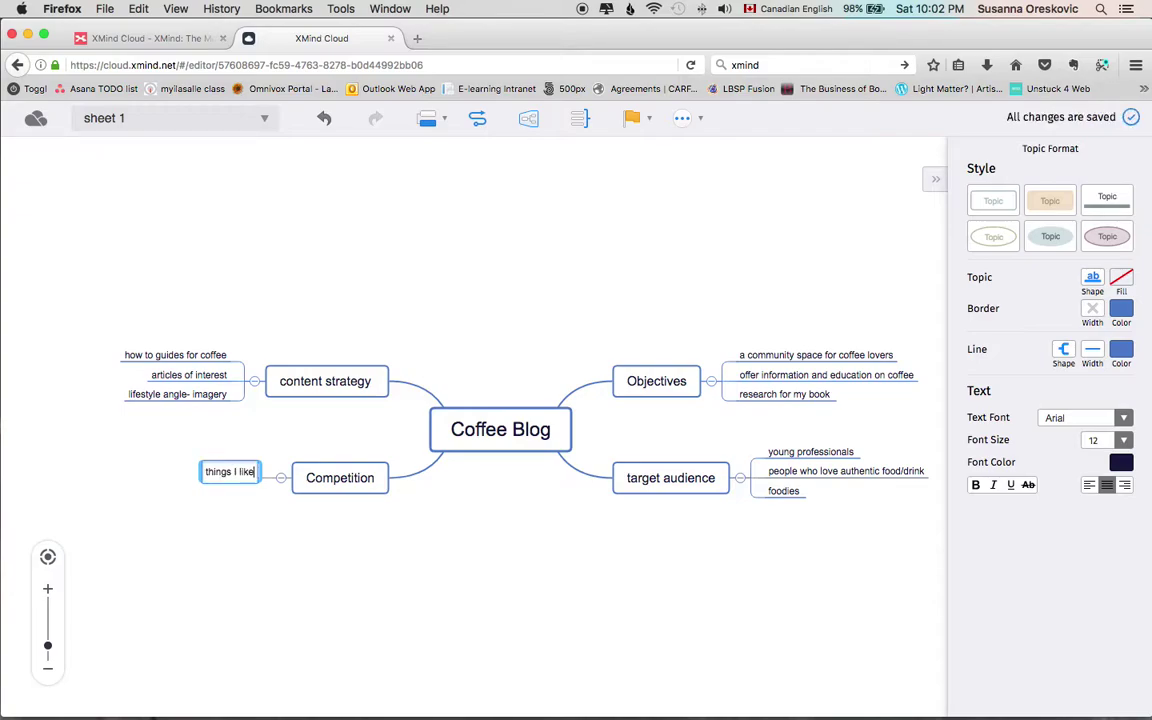
type("- will use")
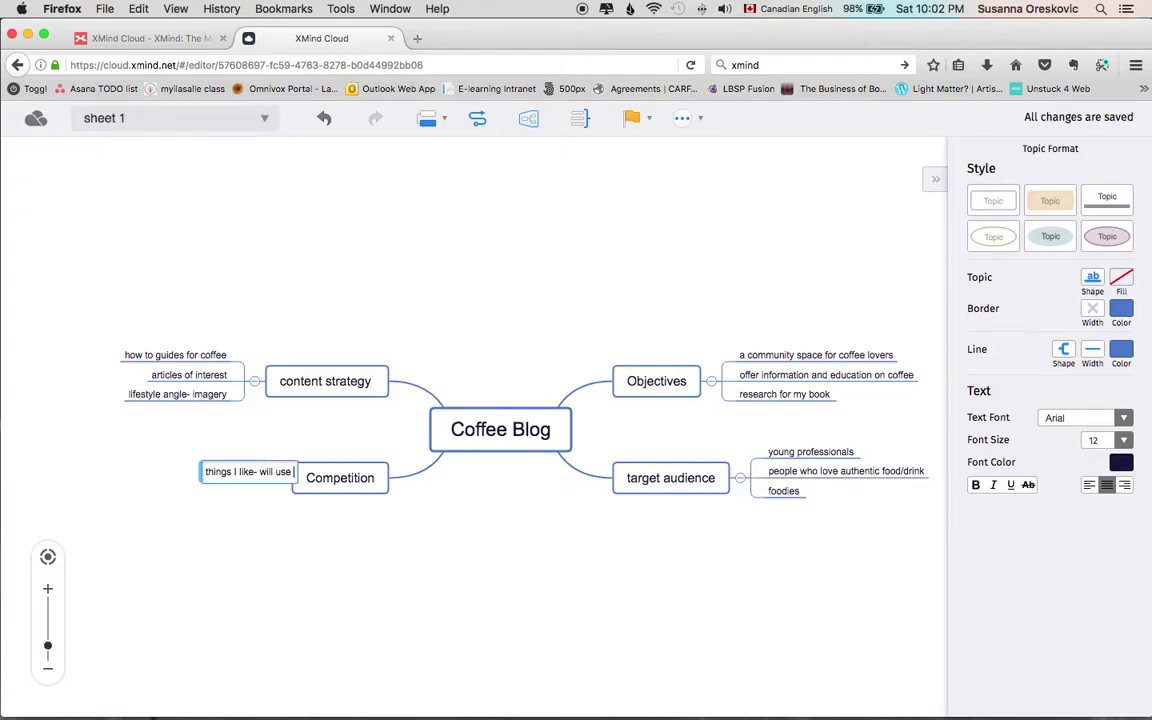
Add a second subtopic reading "things to avoid" under Competition.
left_click(316, 481)
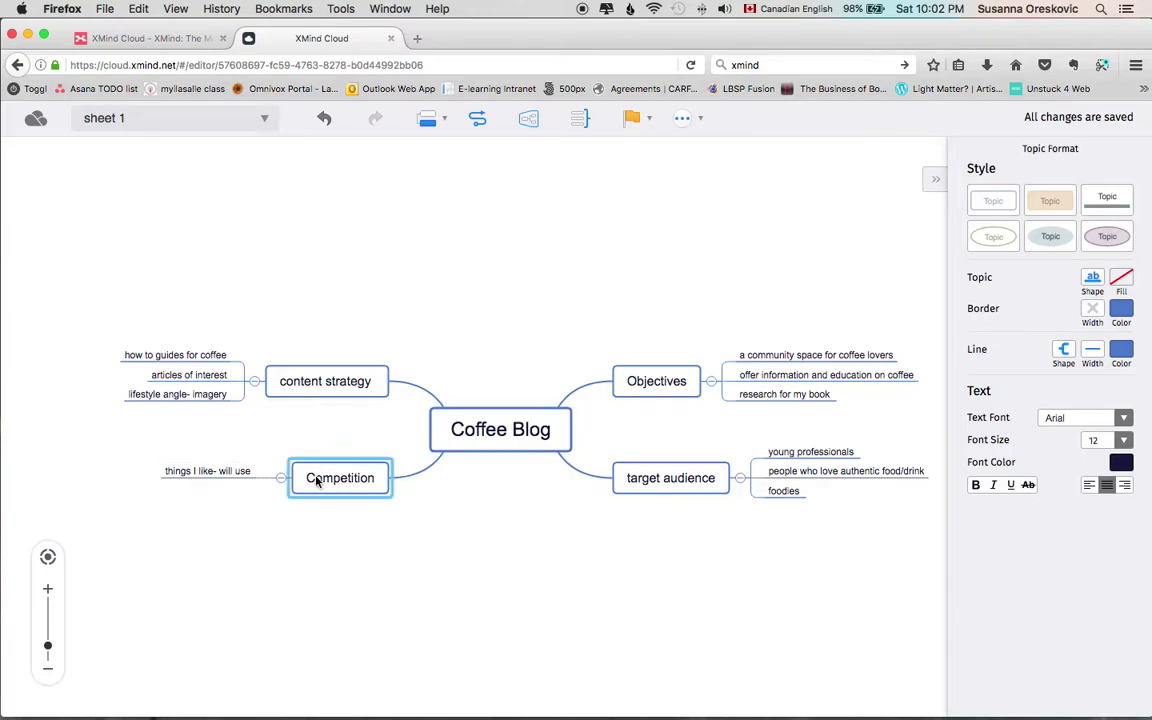
key("Tab")
type("things ")
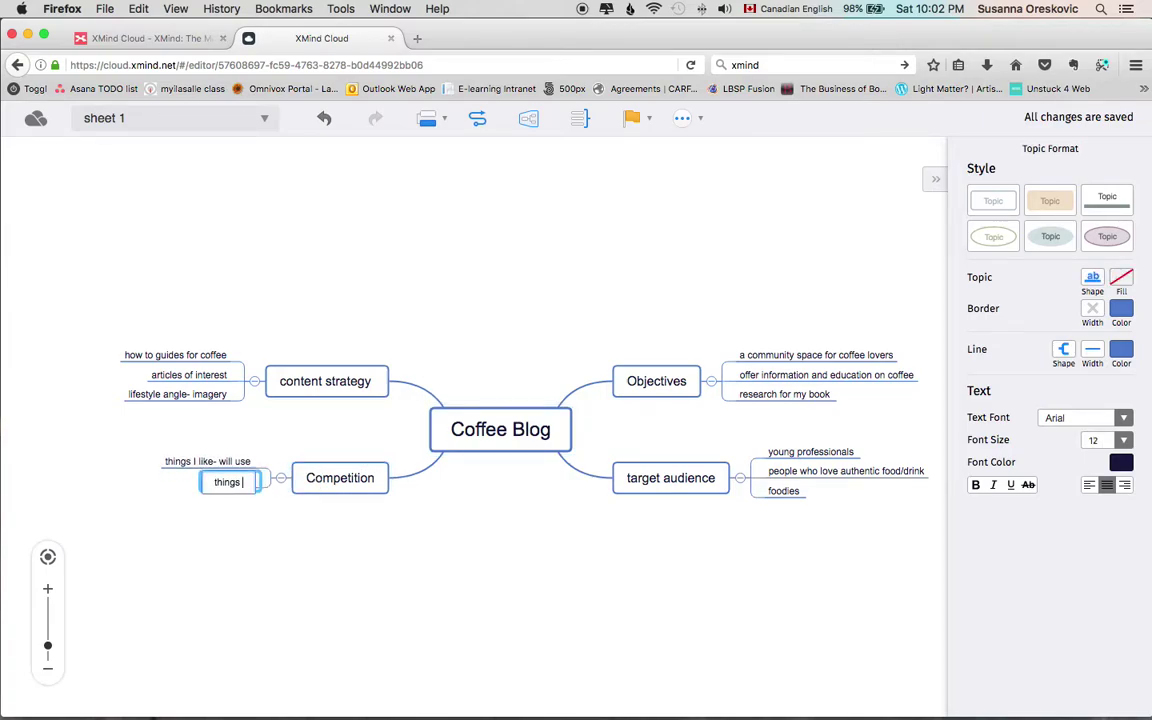
type("I")
key("BackSpace")
key("BackSpace")
type("to avoid")
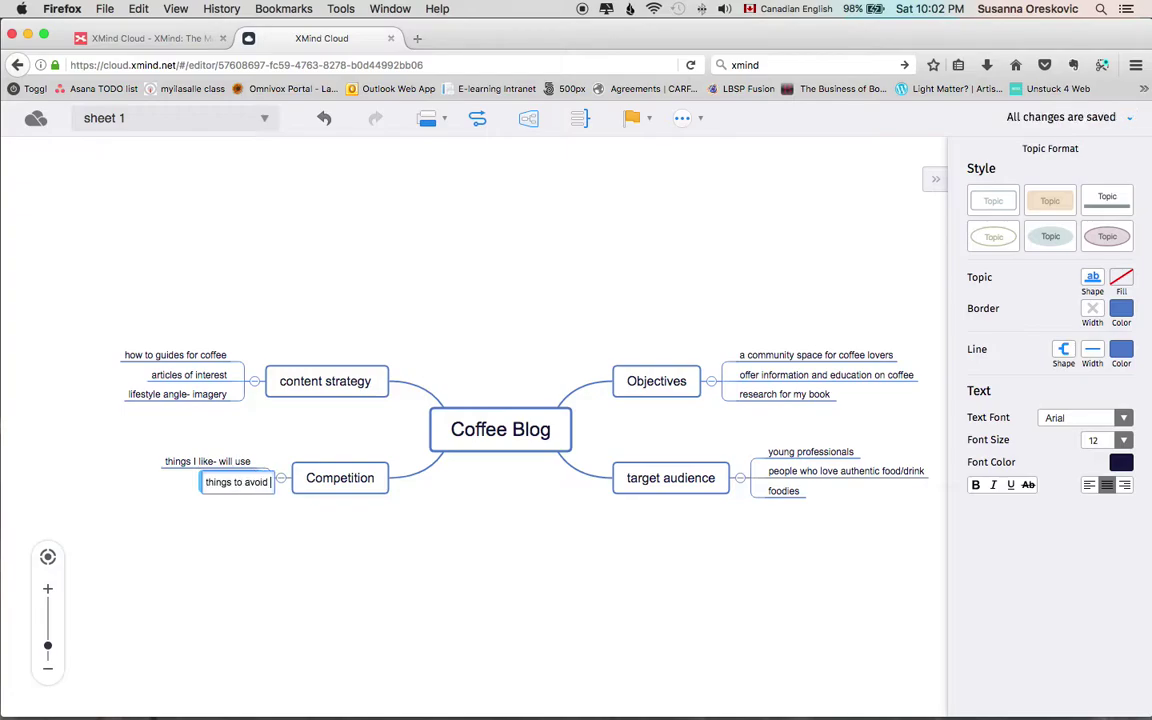
key("Return")
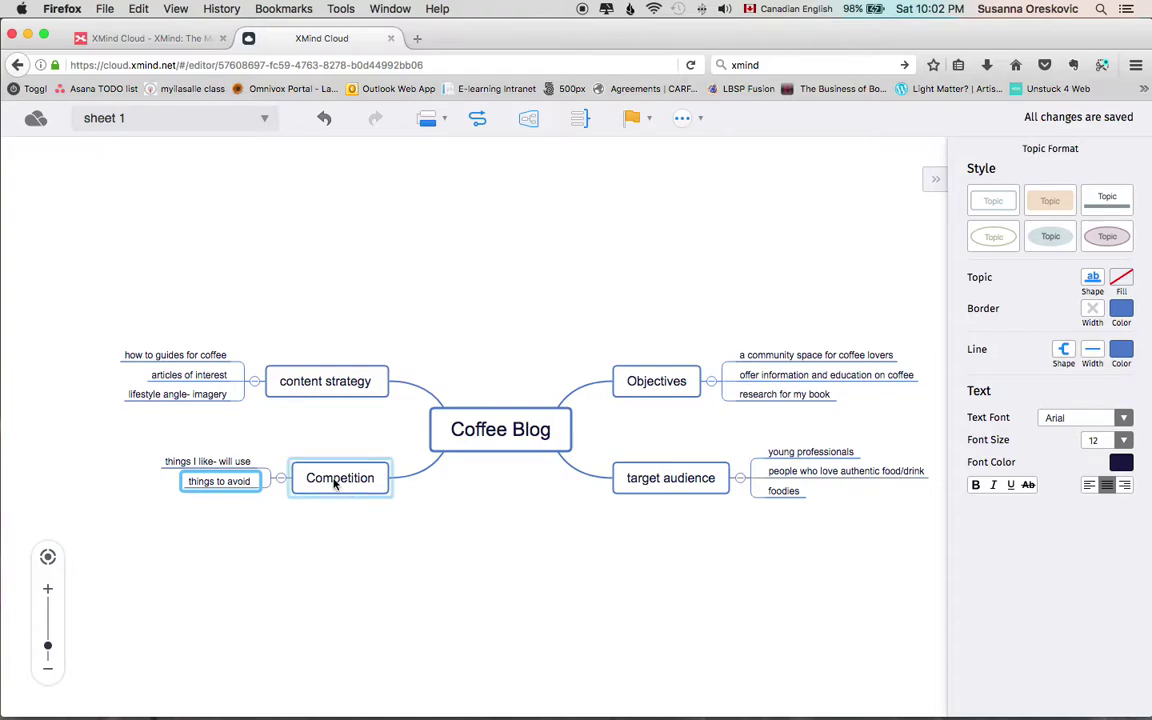
Add three subtopics with default names under "things I like- will use".
left_click(289, 463)
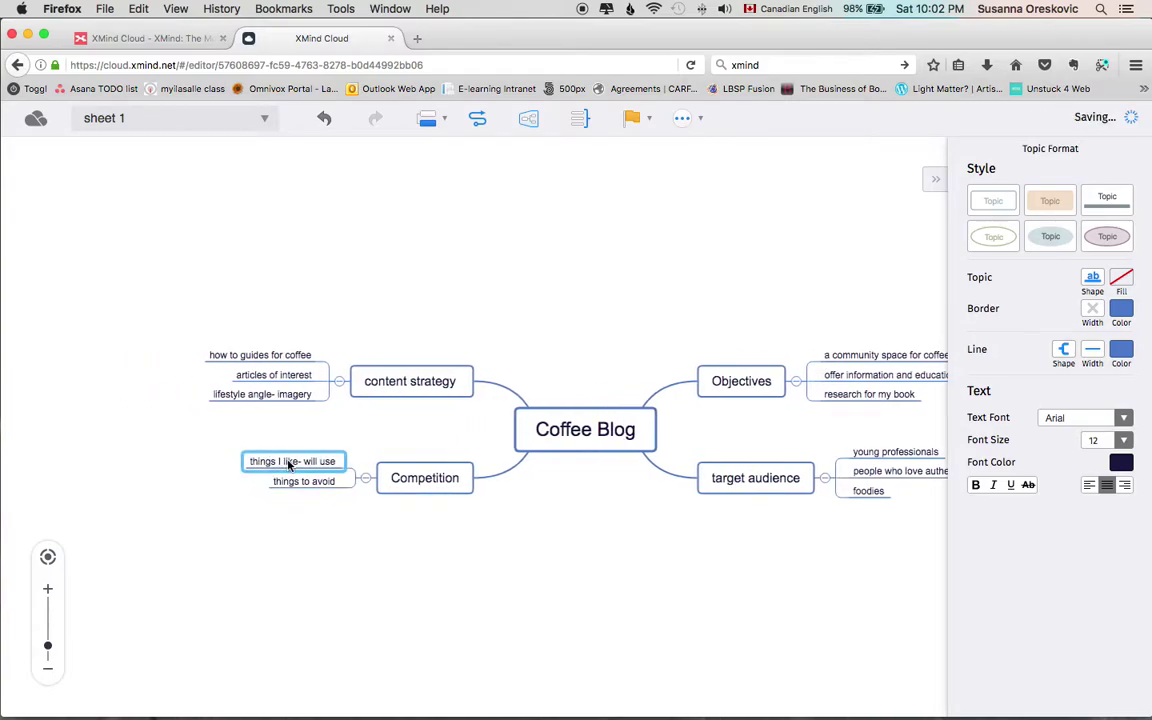
key("Tab")
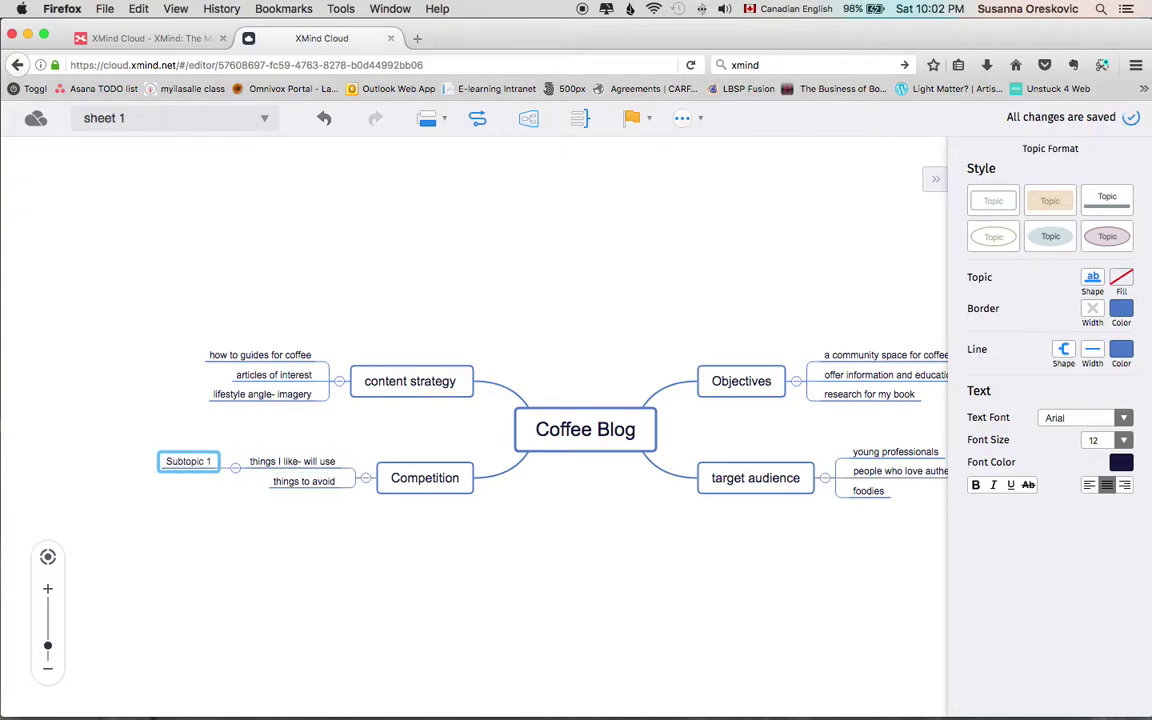
left_click(313, 461)
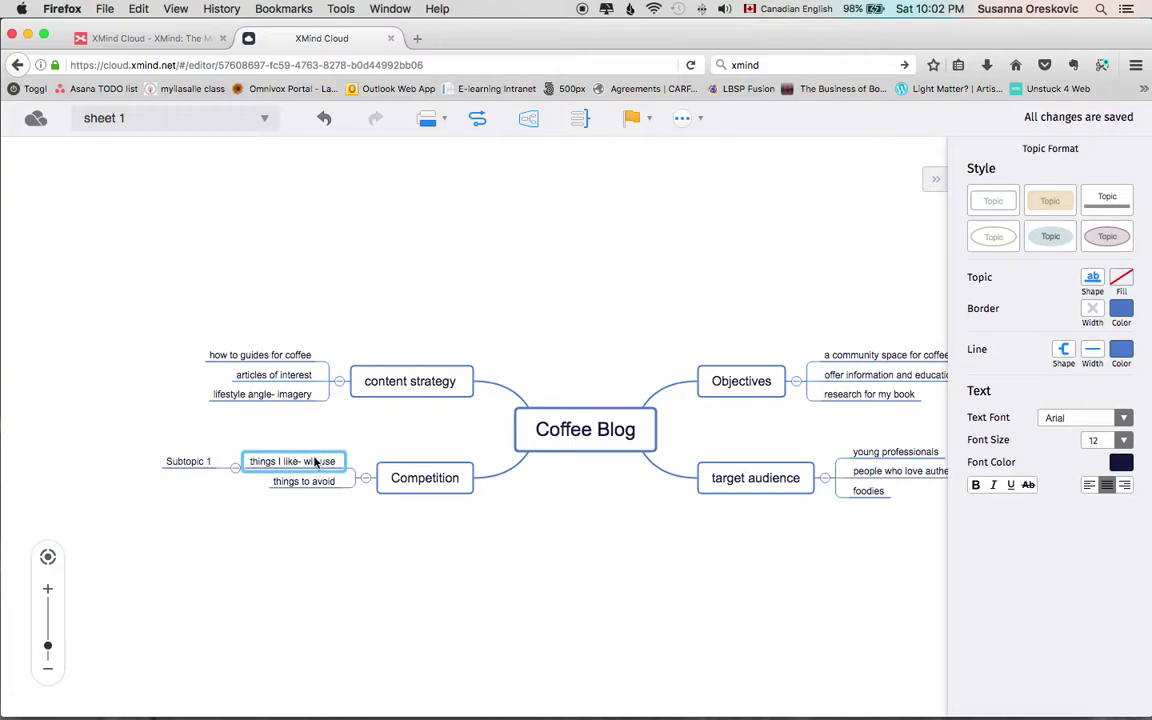
key("Tab")
key("Tab")
Add three subtopics with default names under "things to avoid".
left_click(312, 494)
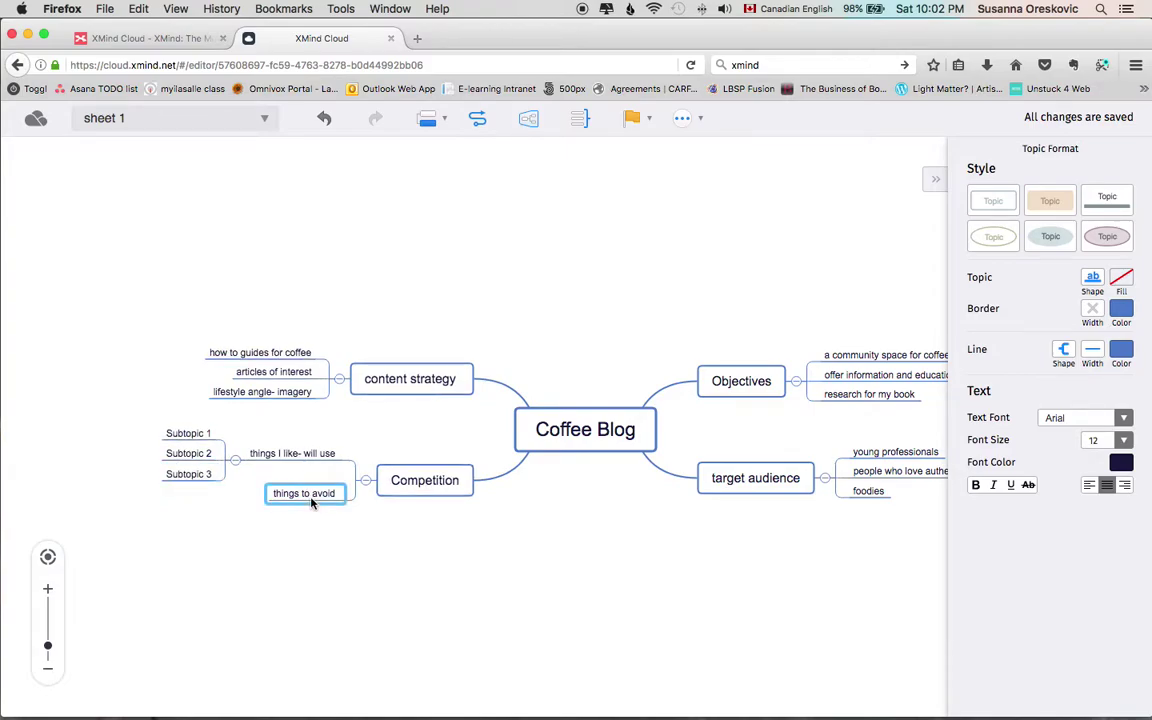
key("Tab")
left_click(311, 496)
key("Tab")
left_click(316, 502)
key("Tab")
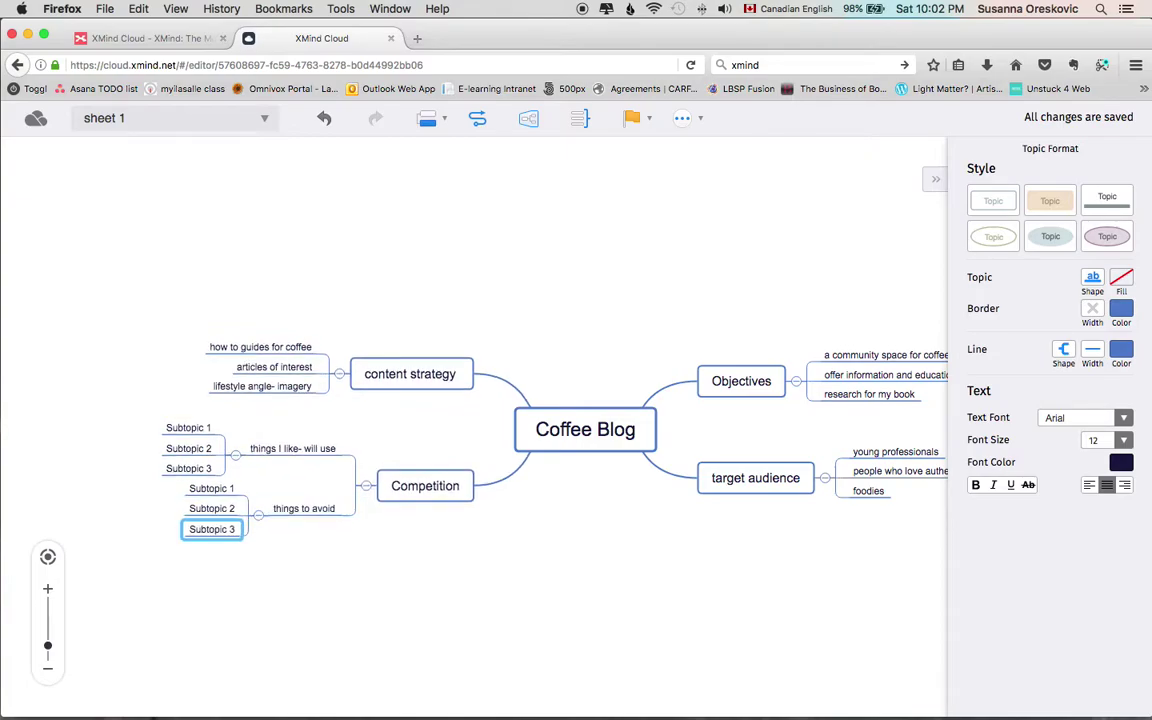
Try adding summaries to all six placeholder subtopics in the Competition branch, and undo them.
scroll(322, 537, "down", 3)
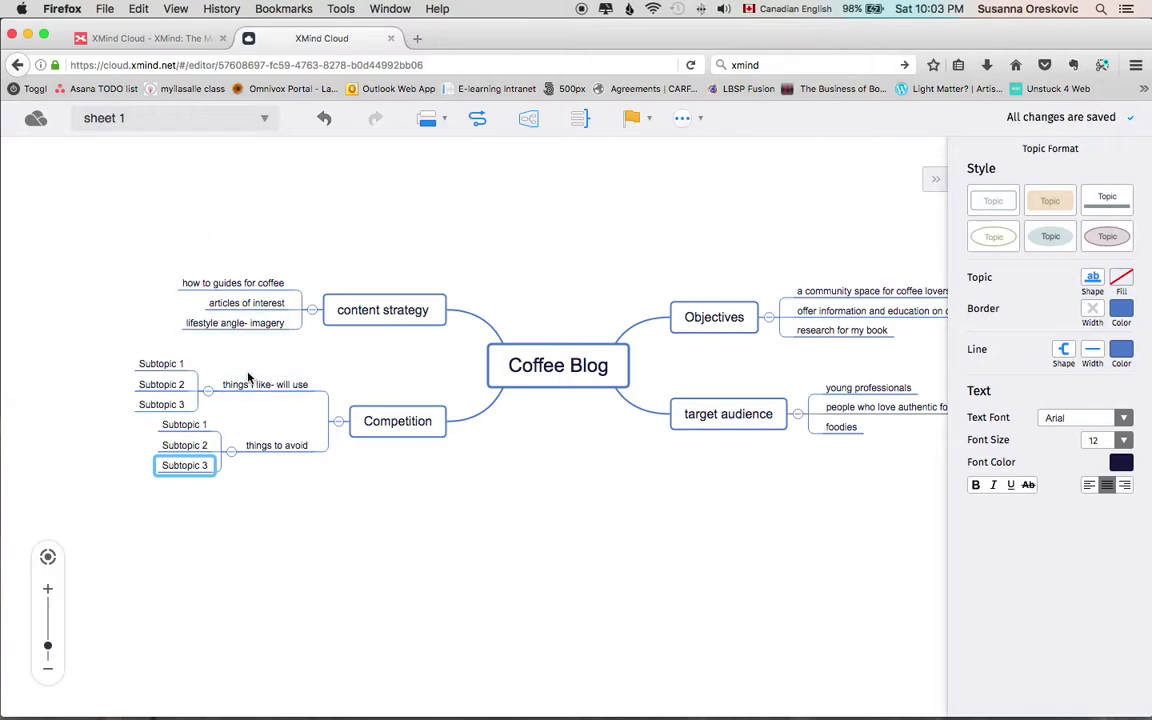
scroll(244, 408, "left", 3)
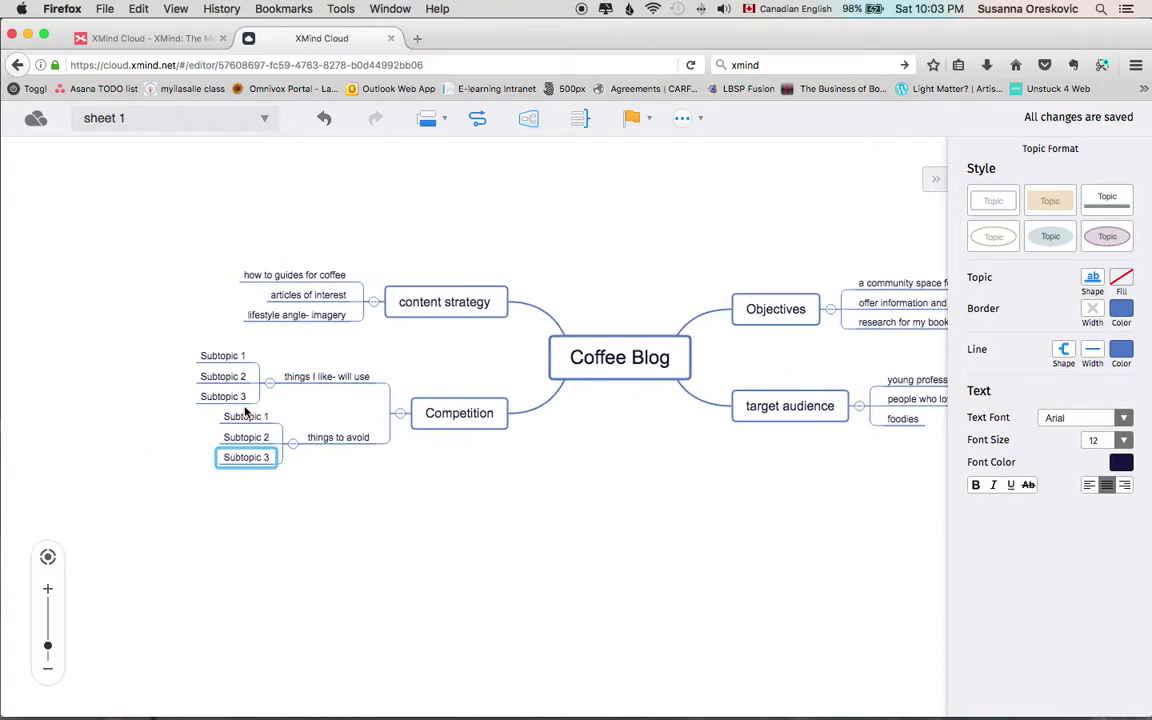
mouse_move(246, 358)
left_mouse_down()
mouse_move(244, 425)
mouse_move(232, 350)
mouse_move(248, 345)
mouse_move(198, 437)
mouse_move(288, 488)
mouse_move(257, 483)
mouse_move(268, 488)
left_mouse_up()
left_click(190, 338)
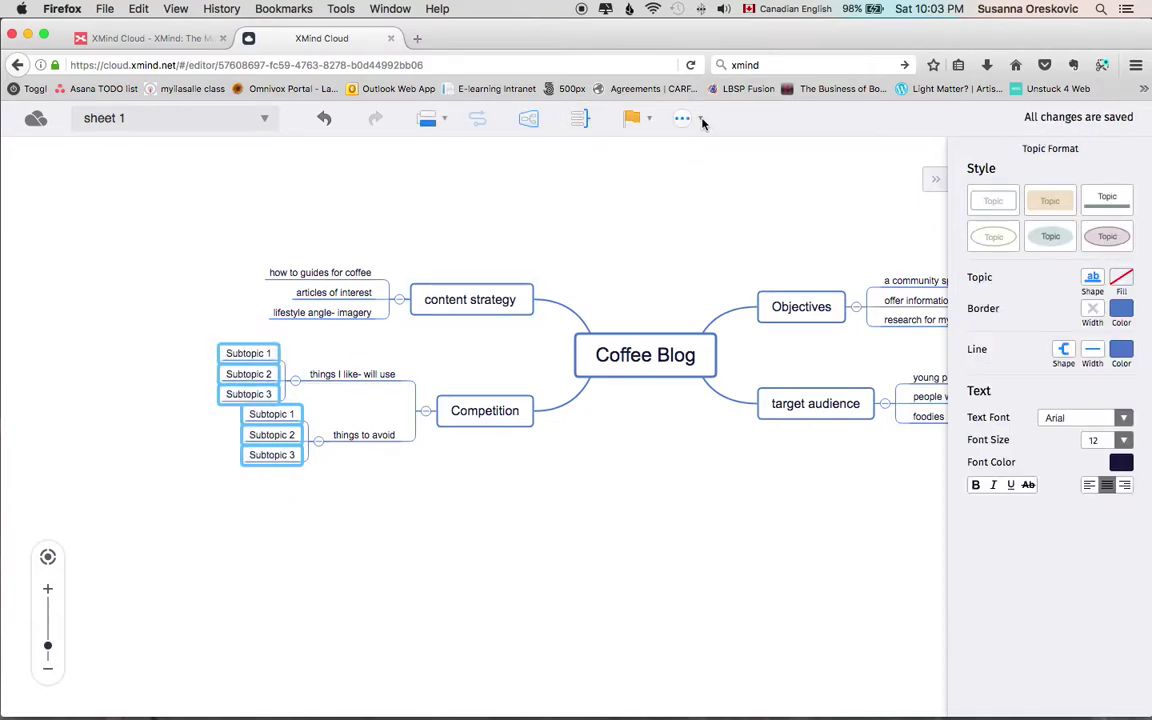
left_click(578, 119)
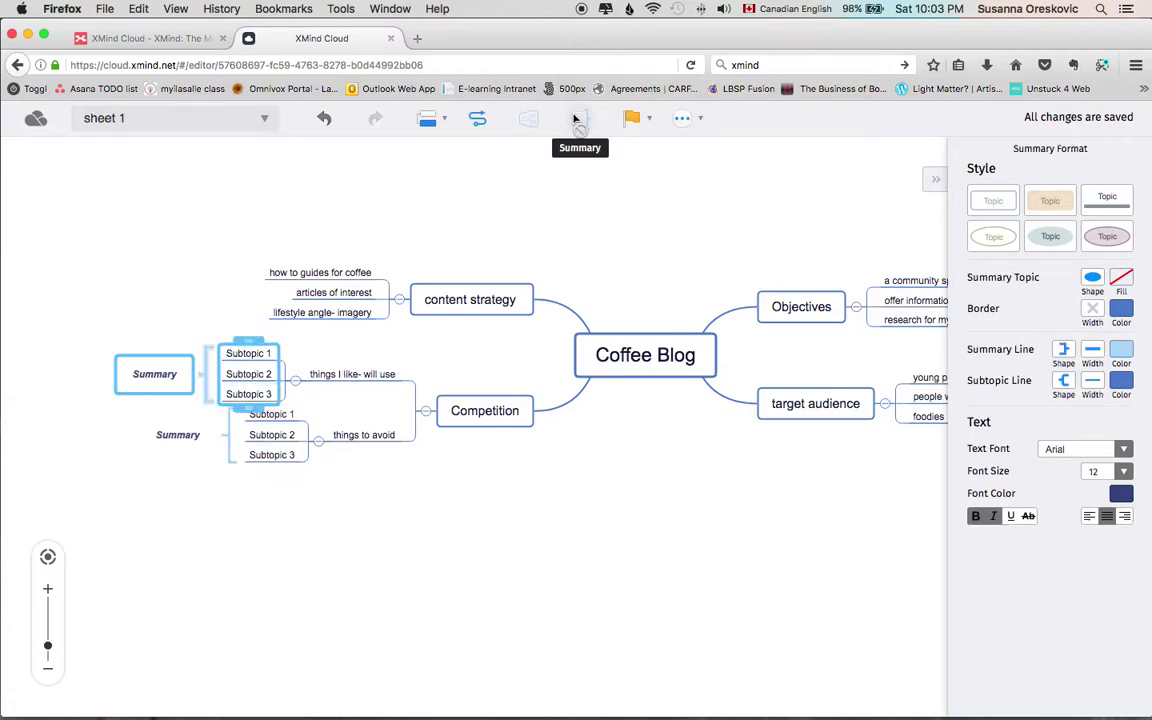
left_click(323, 120)
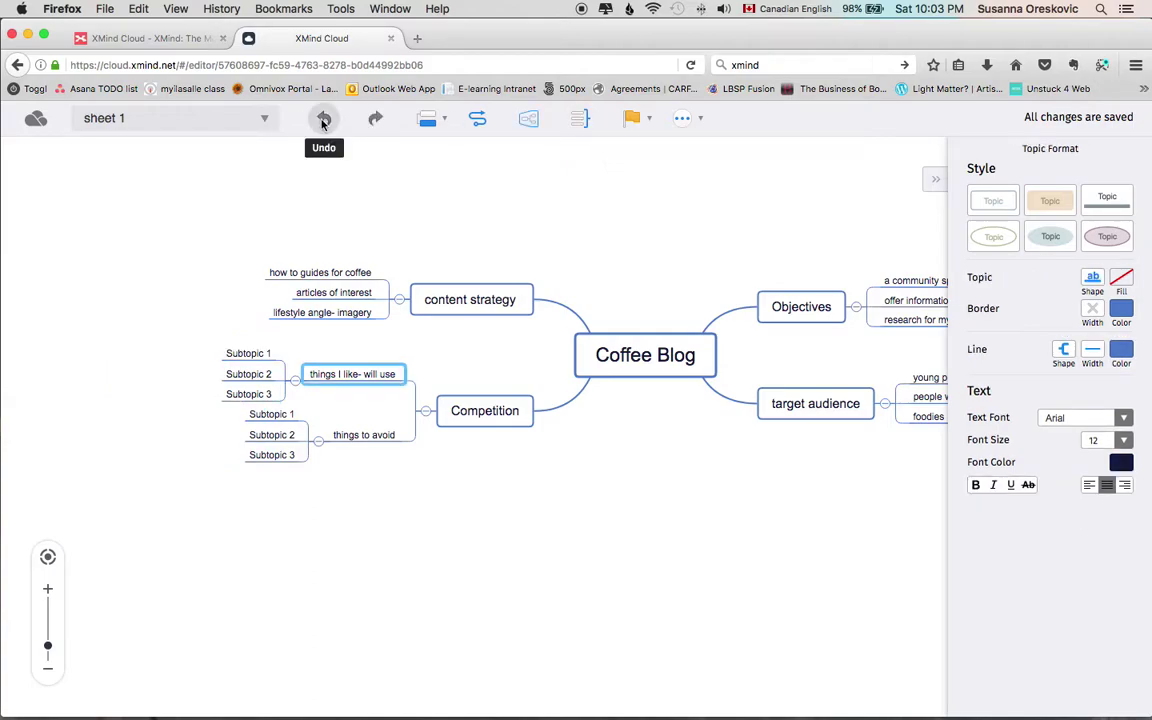
Try a boundary around "things I like- will use" and another on the six placeholder subtopics, undoing each one.
left_click(527, 120)
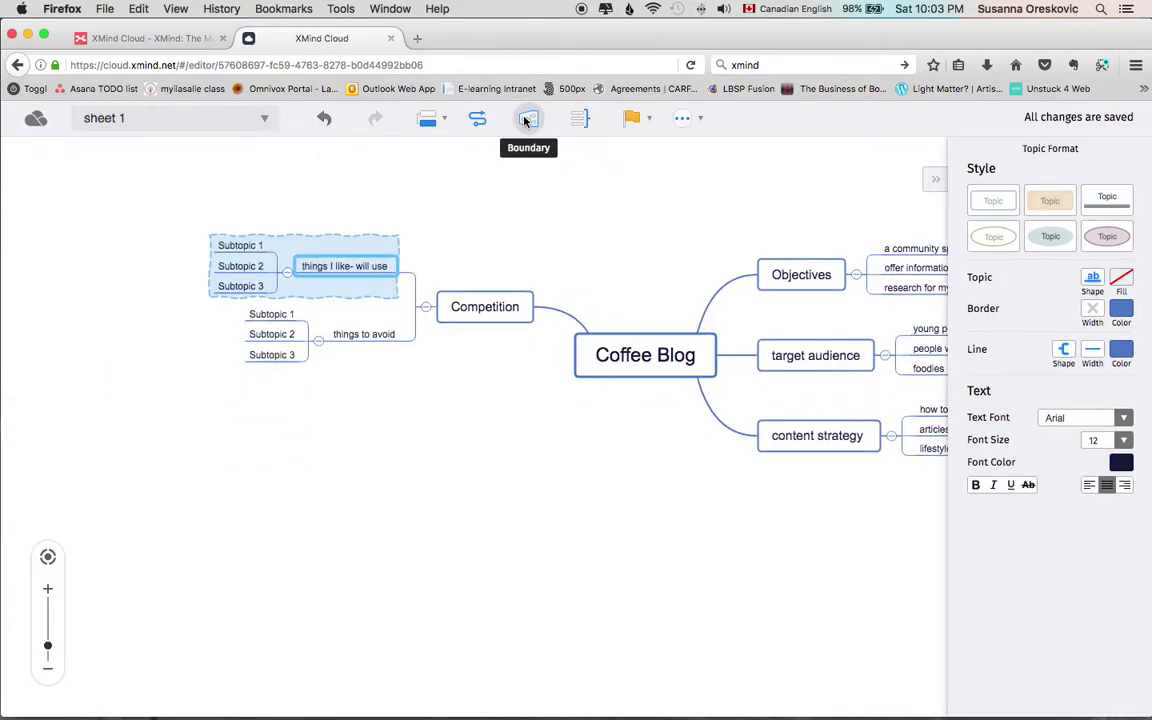
left_click(322, 120)
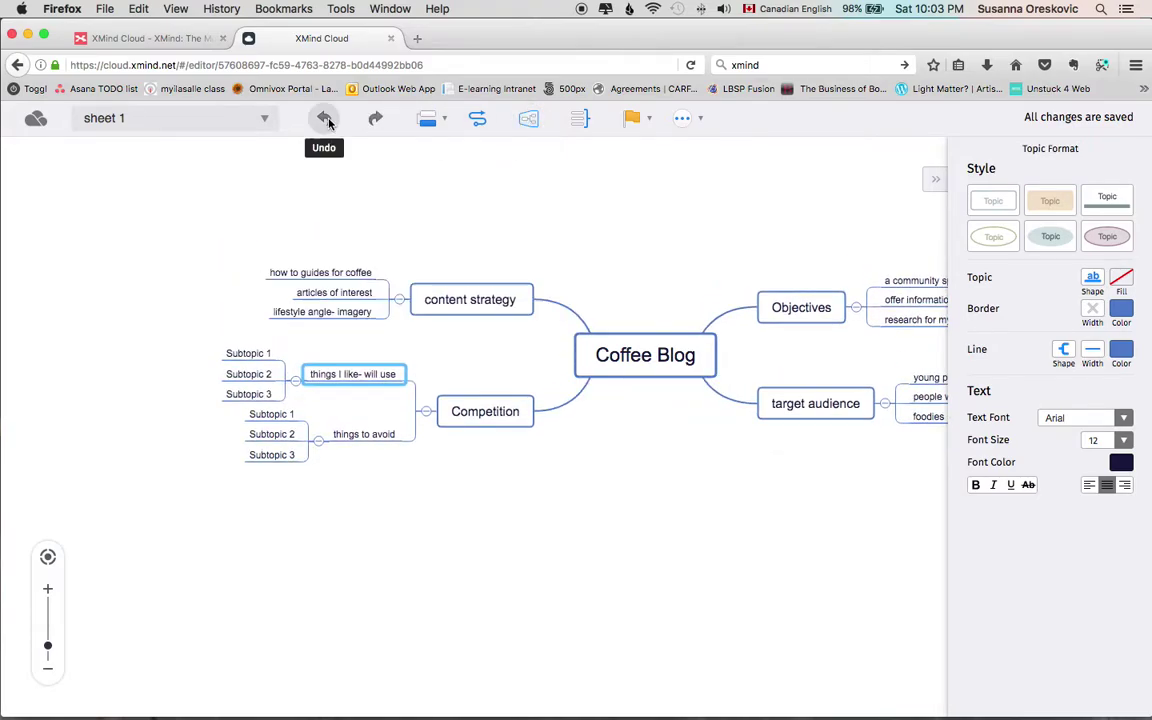
left_click_drag(178, 346, 260, 468)
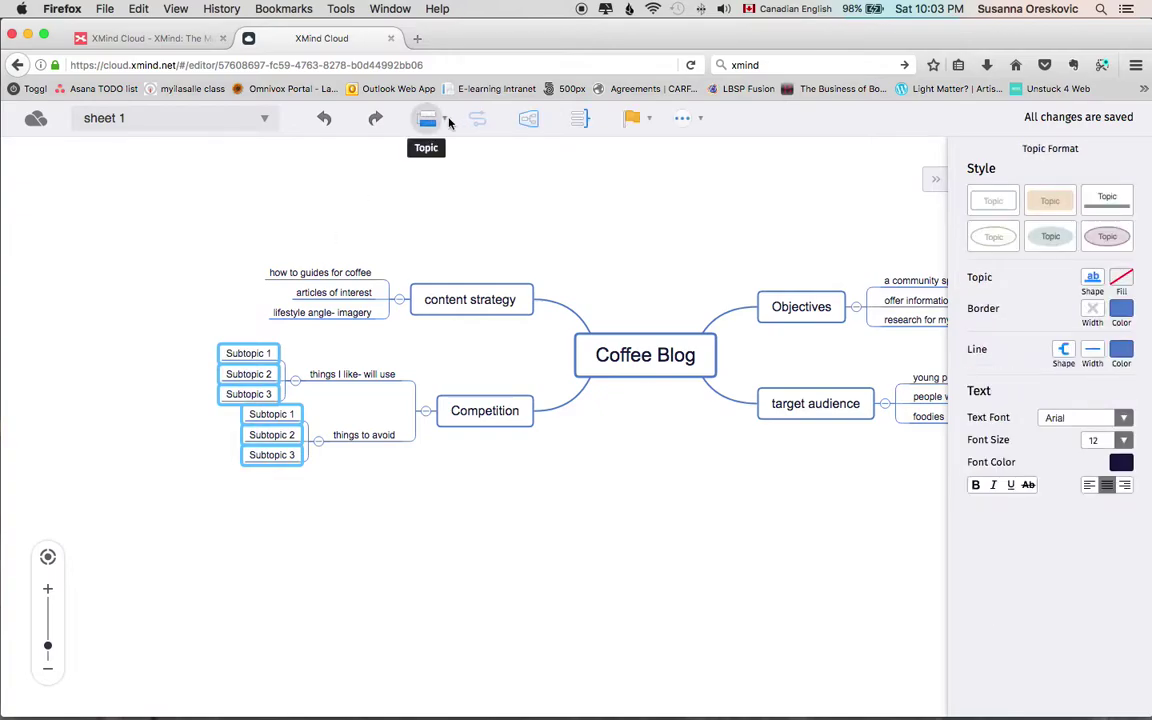
left_click(528, 120)
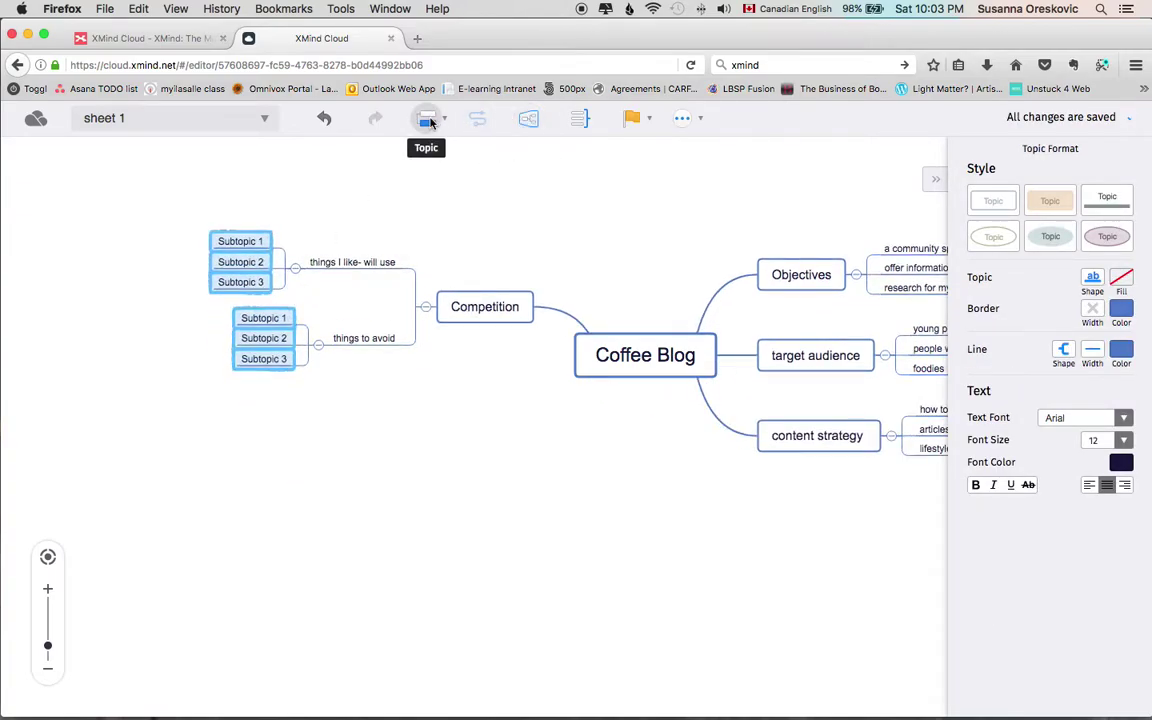
left_click(324, 119)
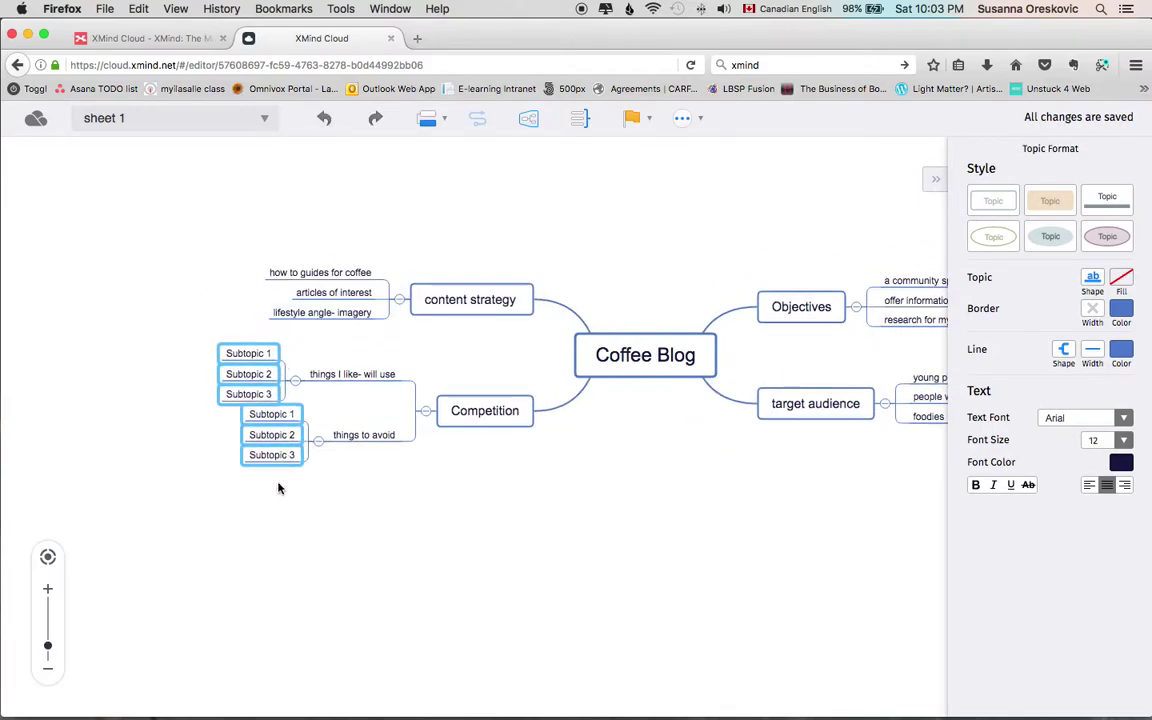
left_click(252, 474)
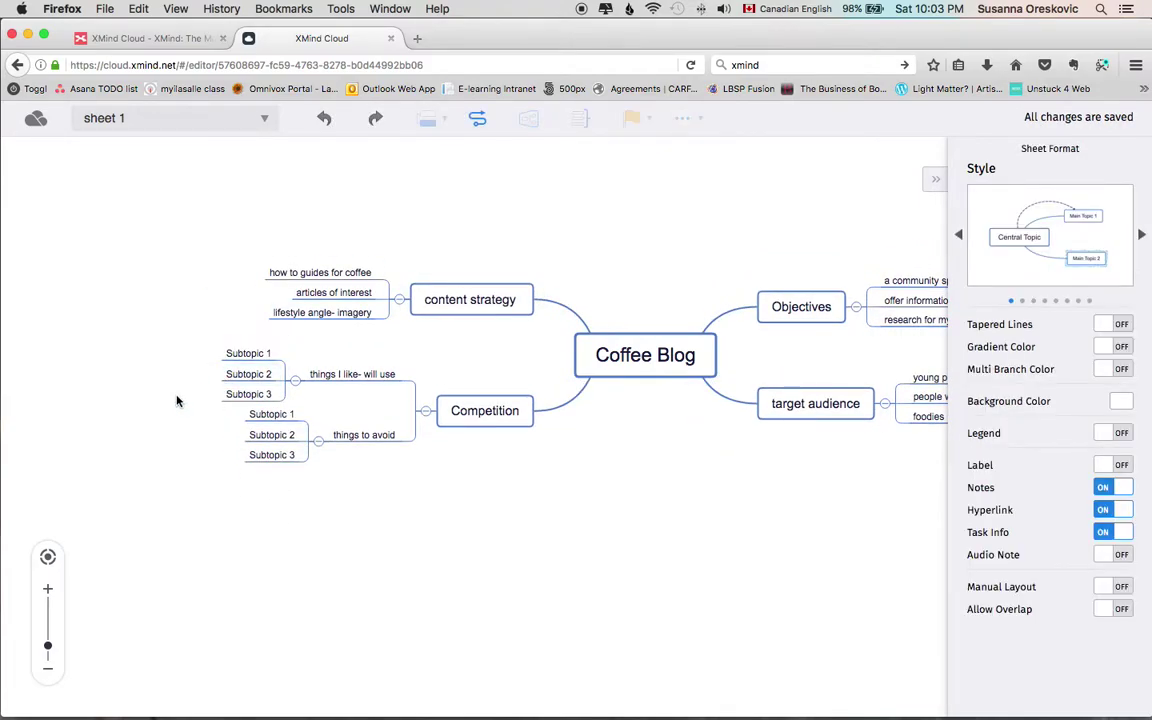
scroll(177, 401, "left", 2)
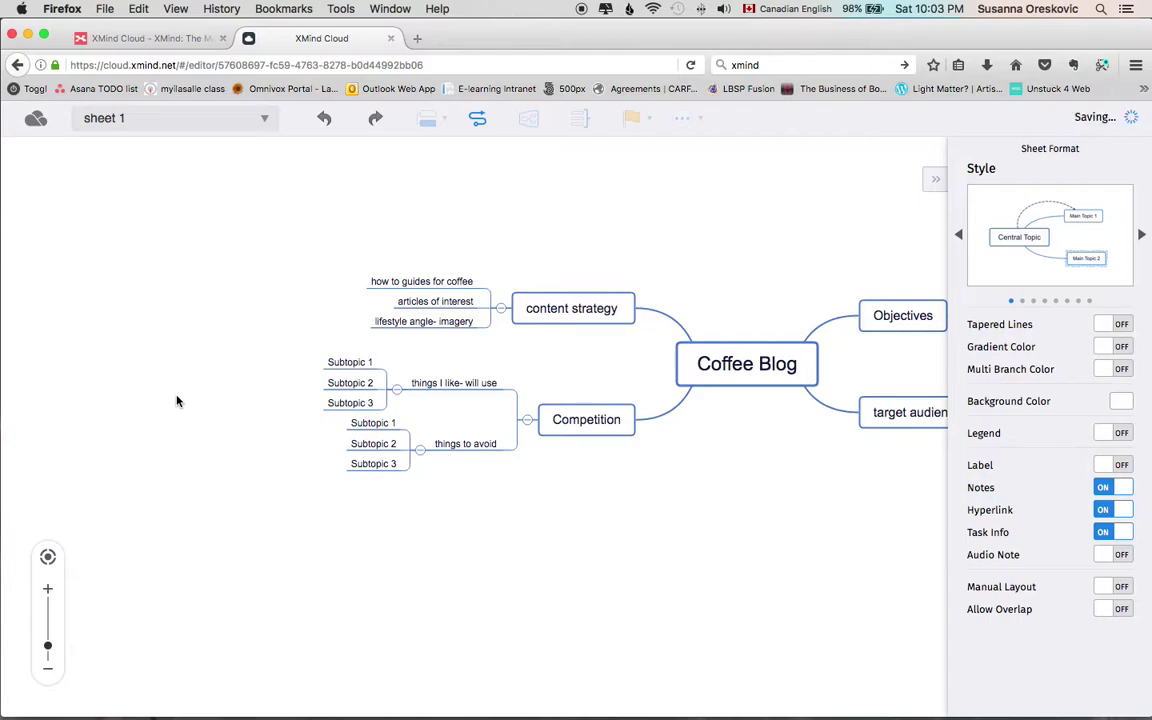
Add a summary over the whole Competition branch with its subtopics and name it "My site design".
left_click_drag(283, 355, 521, 485)
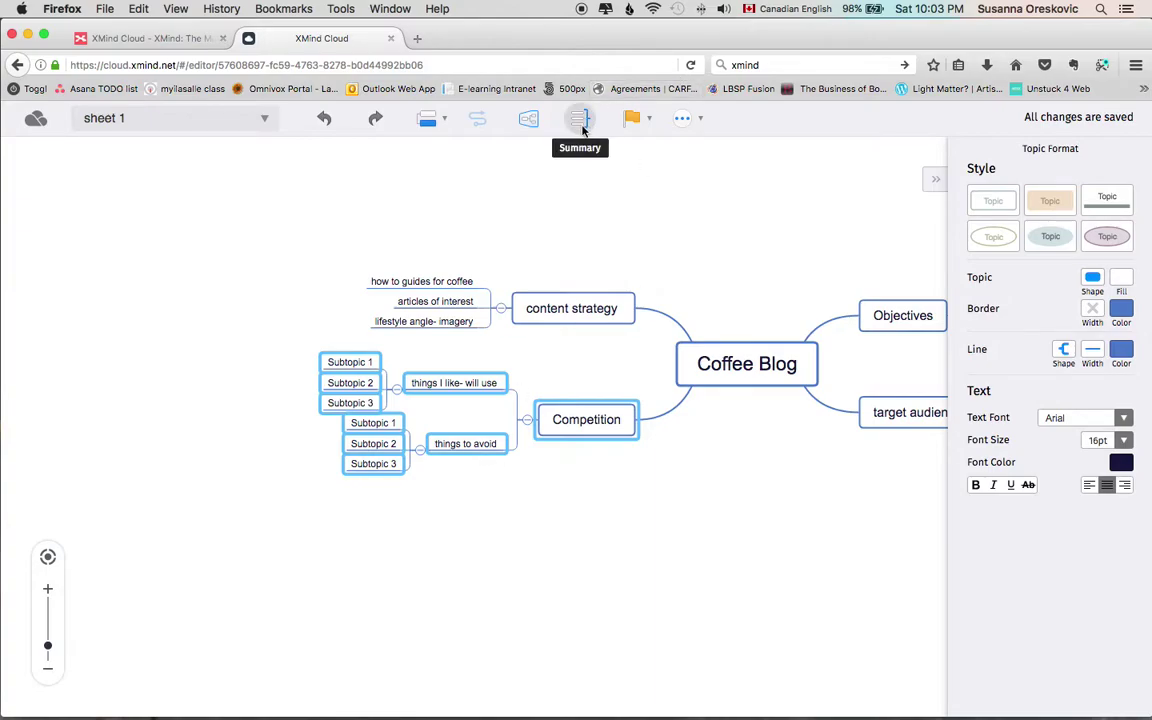
left_click(580, 120)
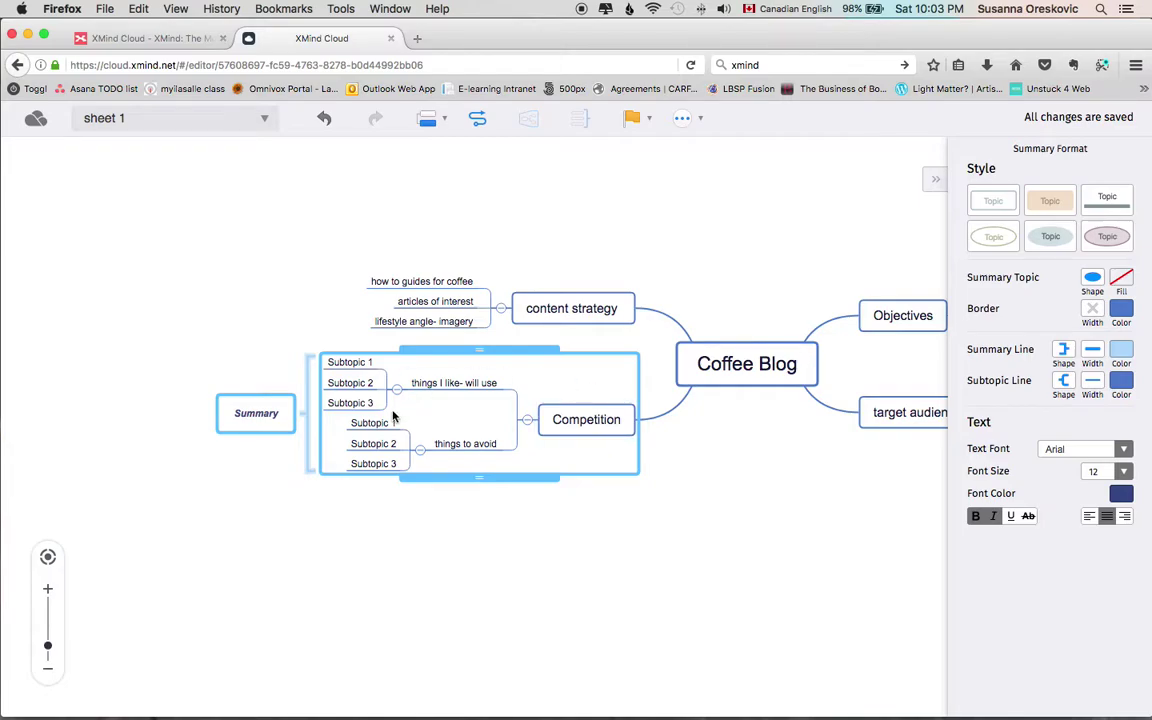
double_click(253, 413)
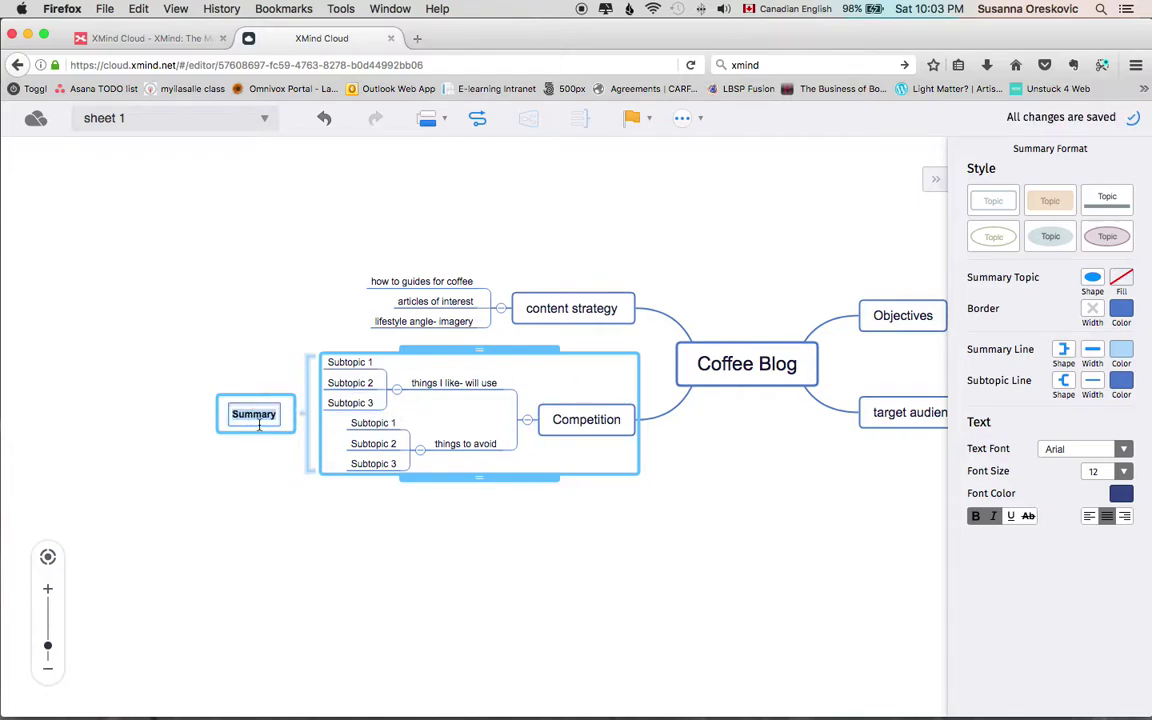
type("De")
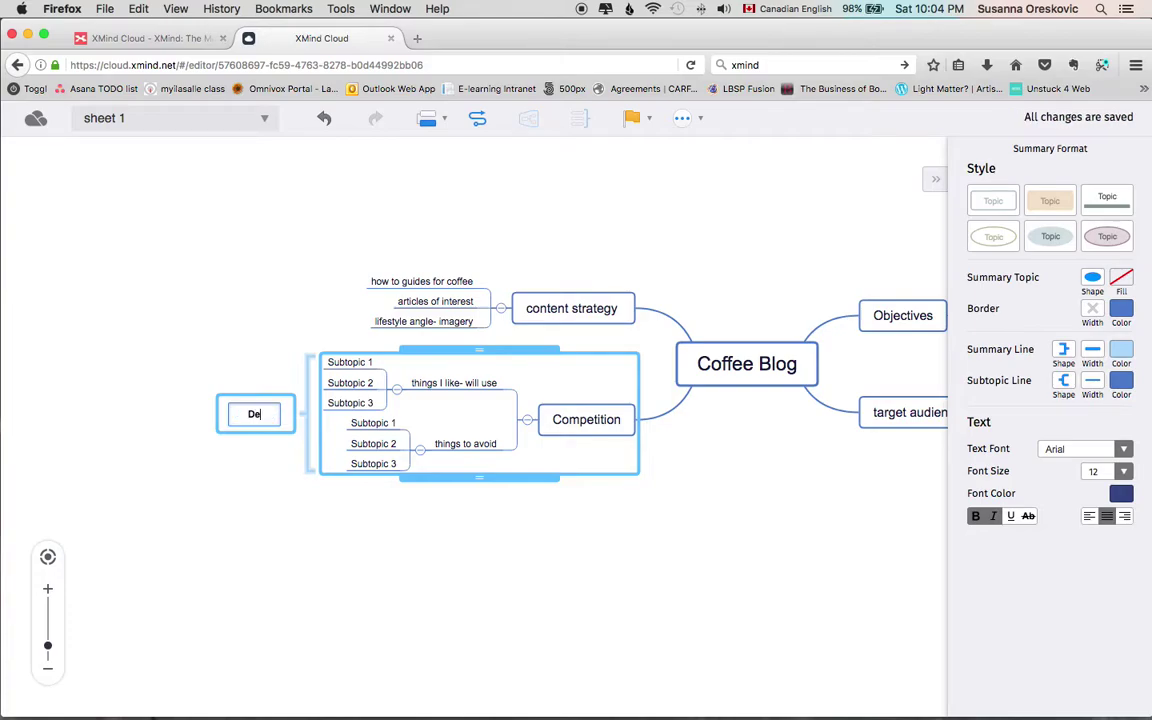
key("BackSpace")
key("BackSpace")
type("My site design")
key("Return")
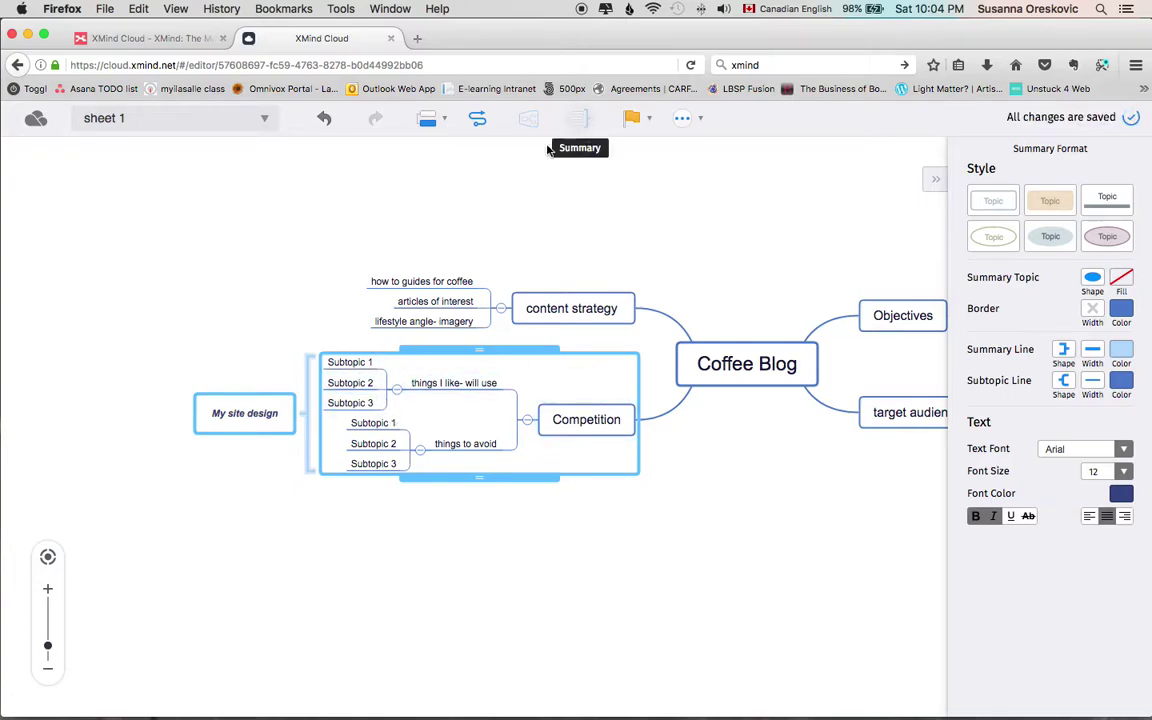
Add the subtopics "main pages", "concept" and "functional charateristics" under the "My site design" summary.
key("Tab")
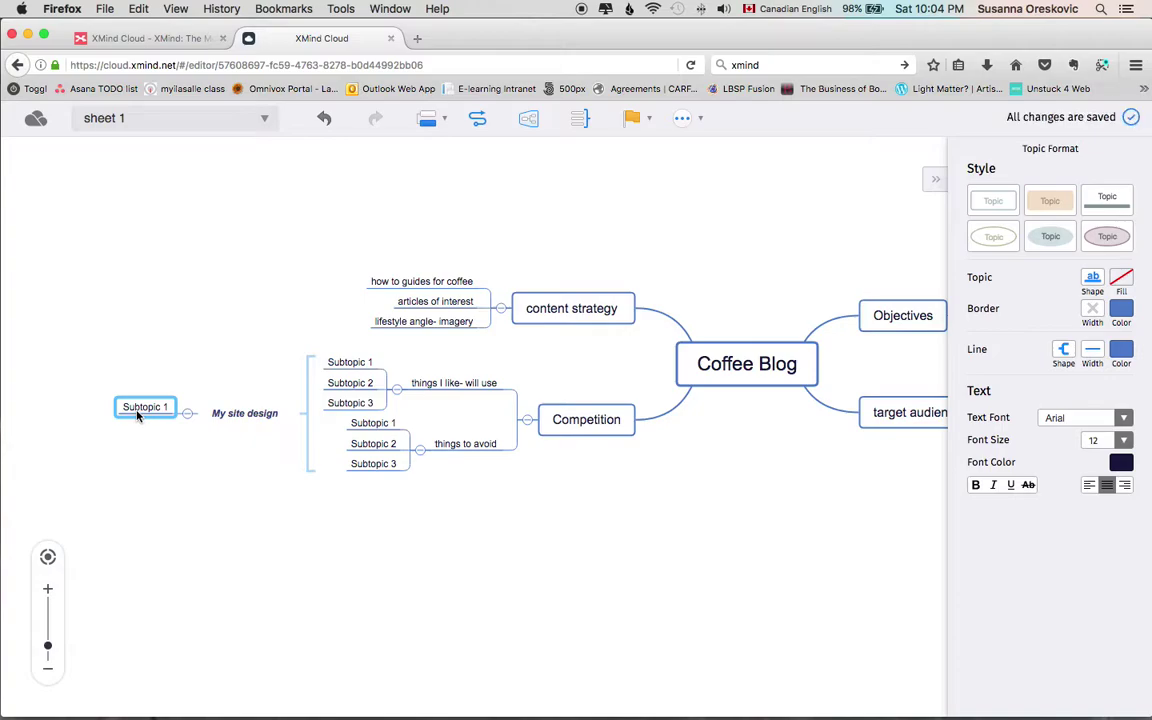
type("main pages")
left_click(219, 412)
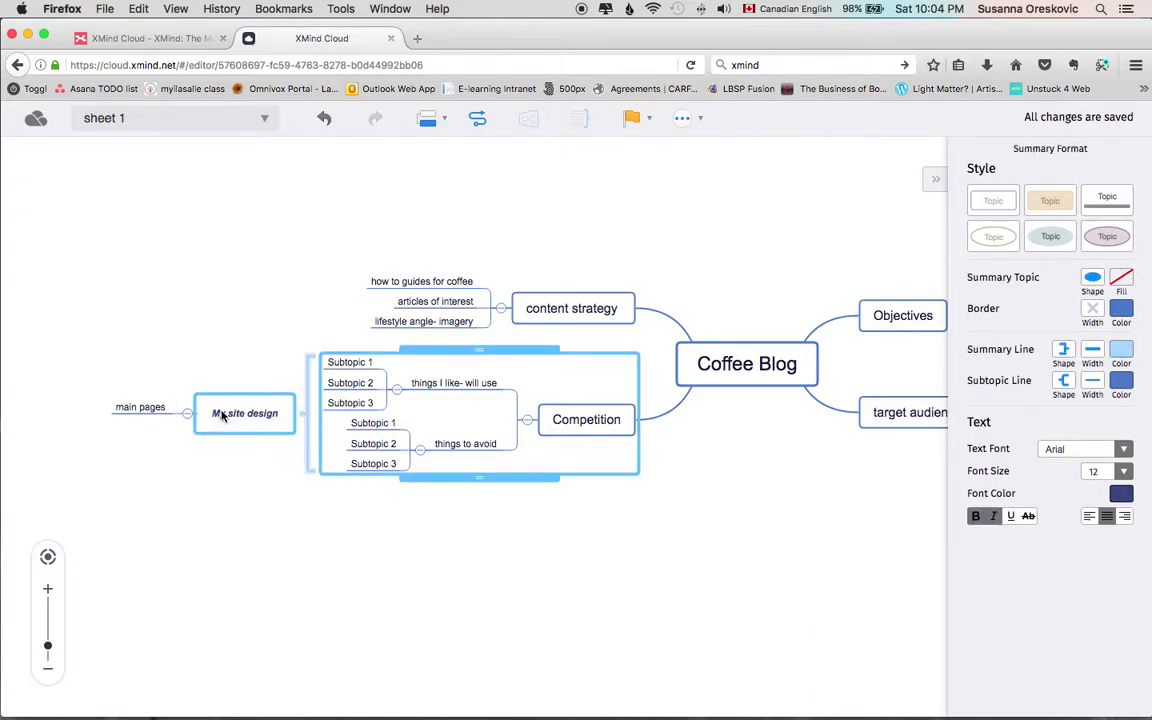
key("Tab")
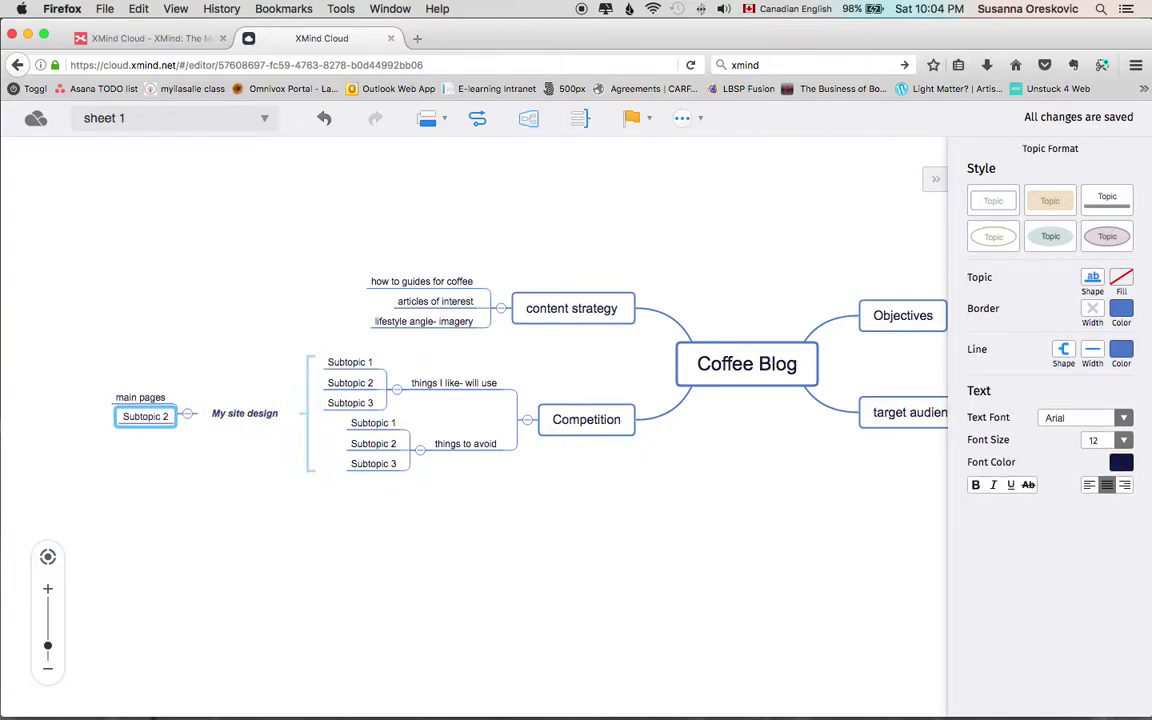
type("concept")
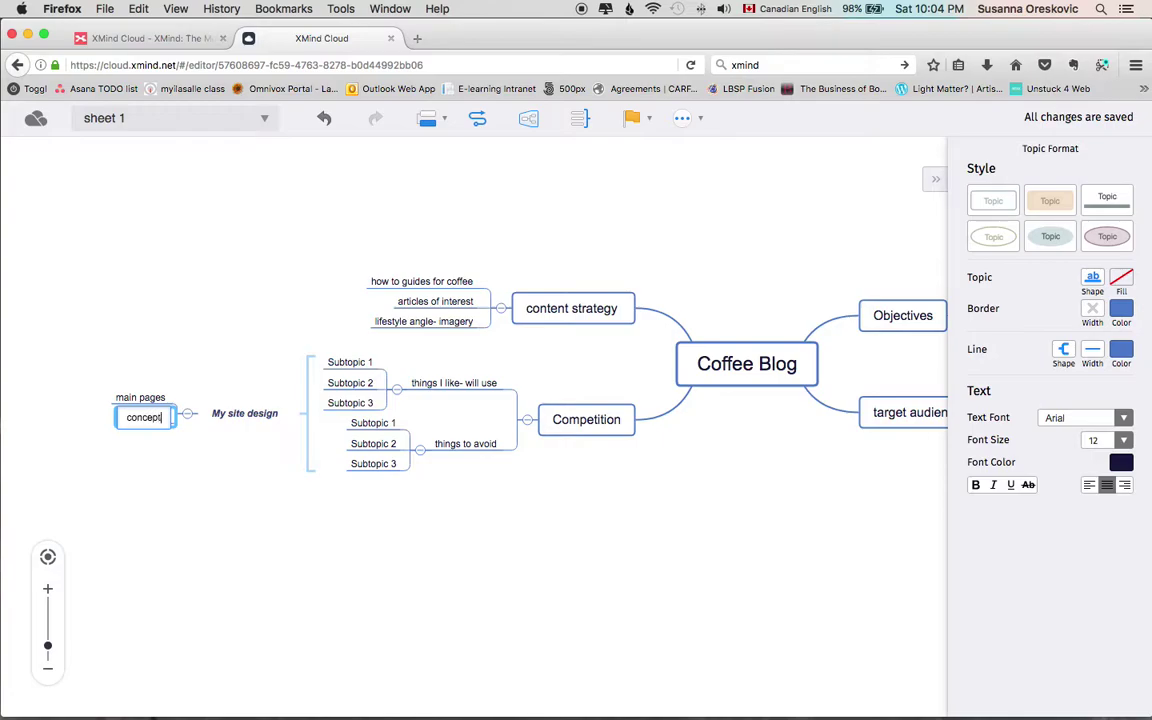
left_click(247, 413)
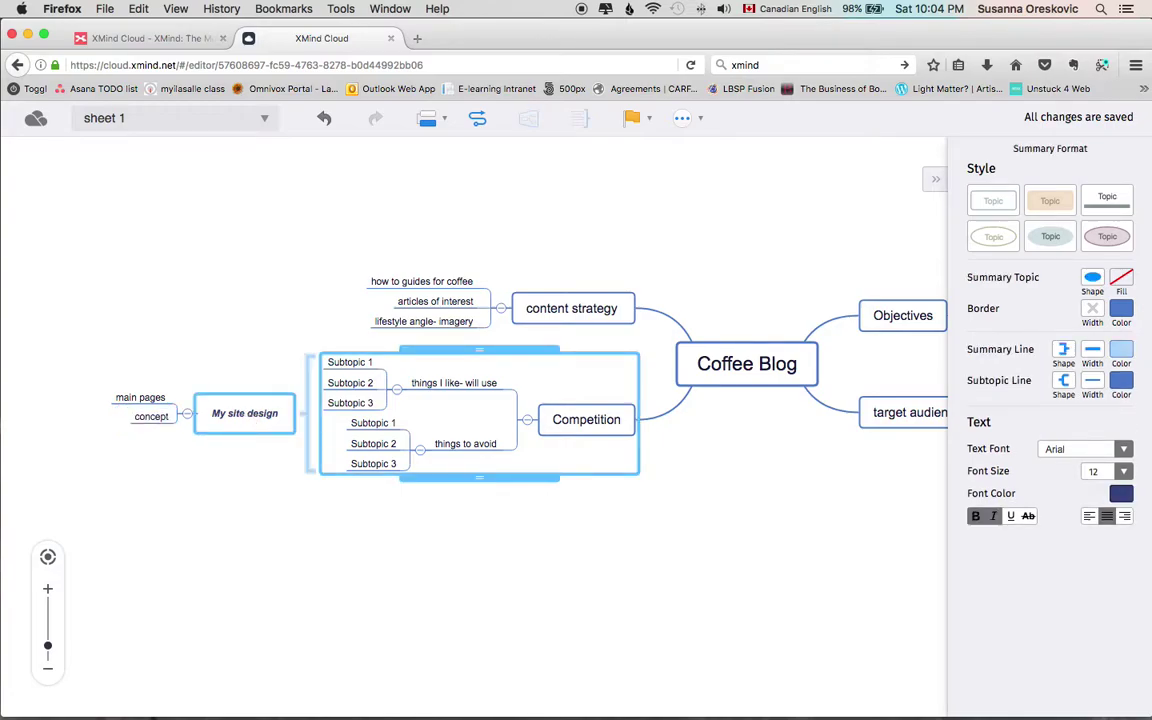
key("Tab")
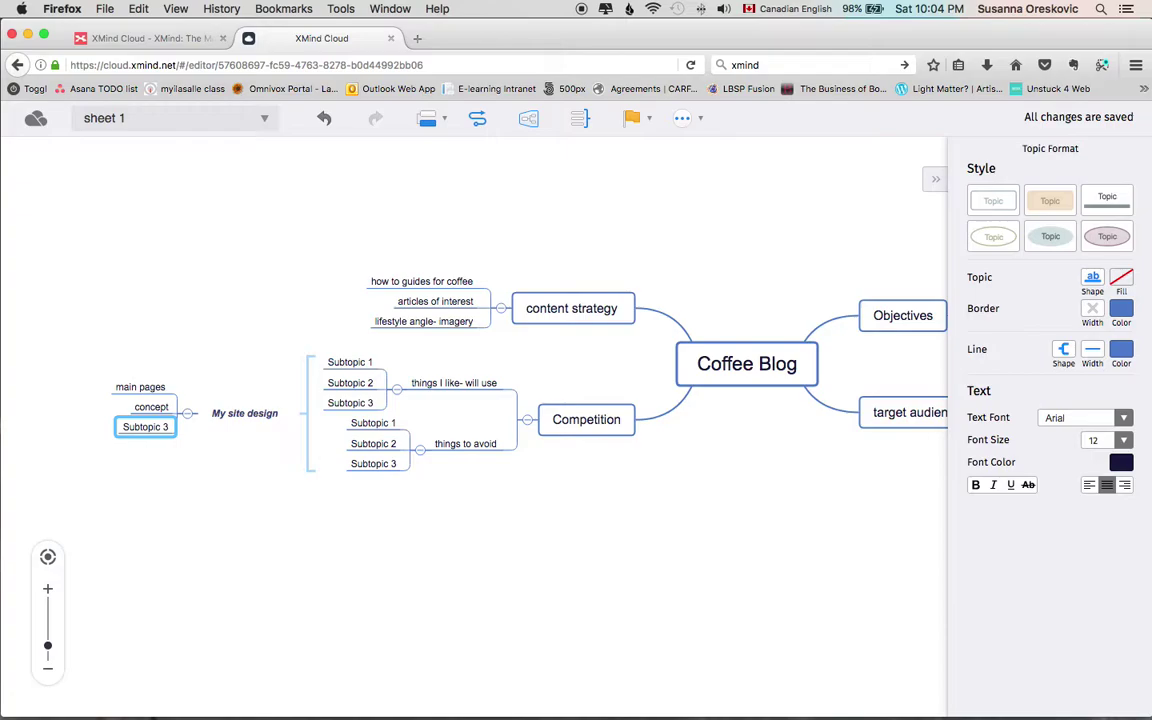
type("functional charateristics")
key("Return")
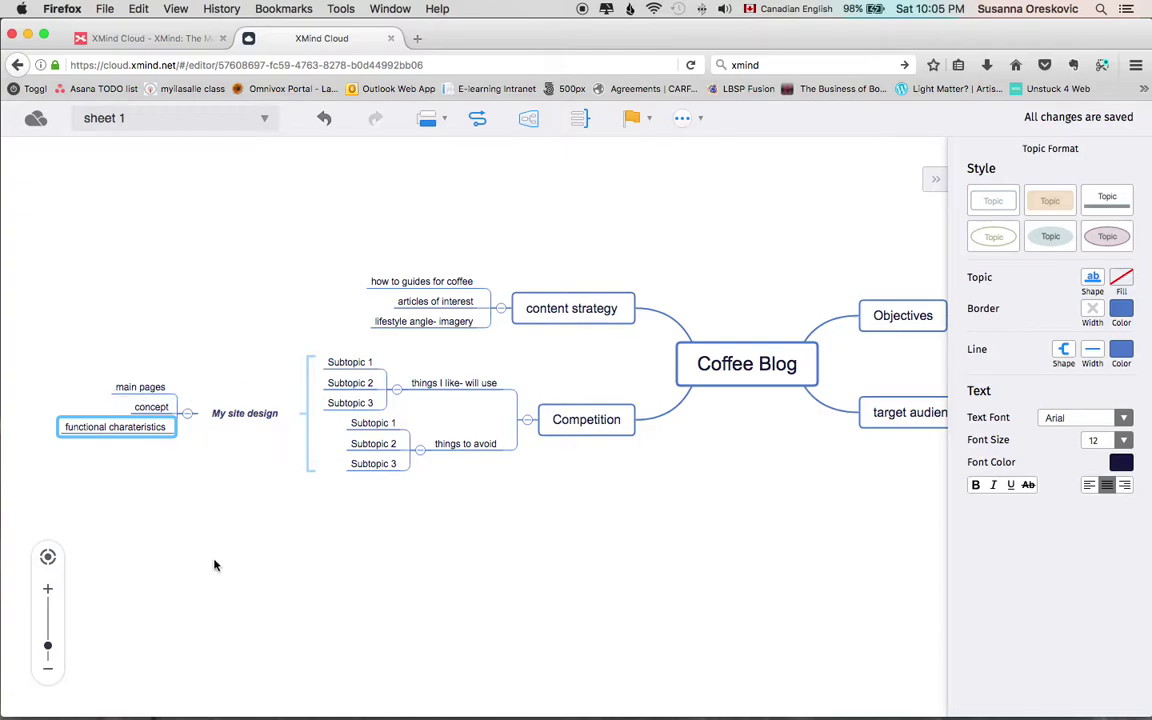
Add the subtopics "search bar", "social media buttons" and "contact form" under "functional charateristics".
left_click(108, 445)
left_click(101, 425)
key("Tab")
type("search bar")
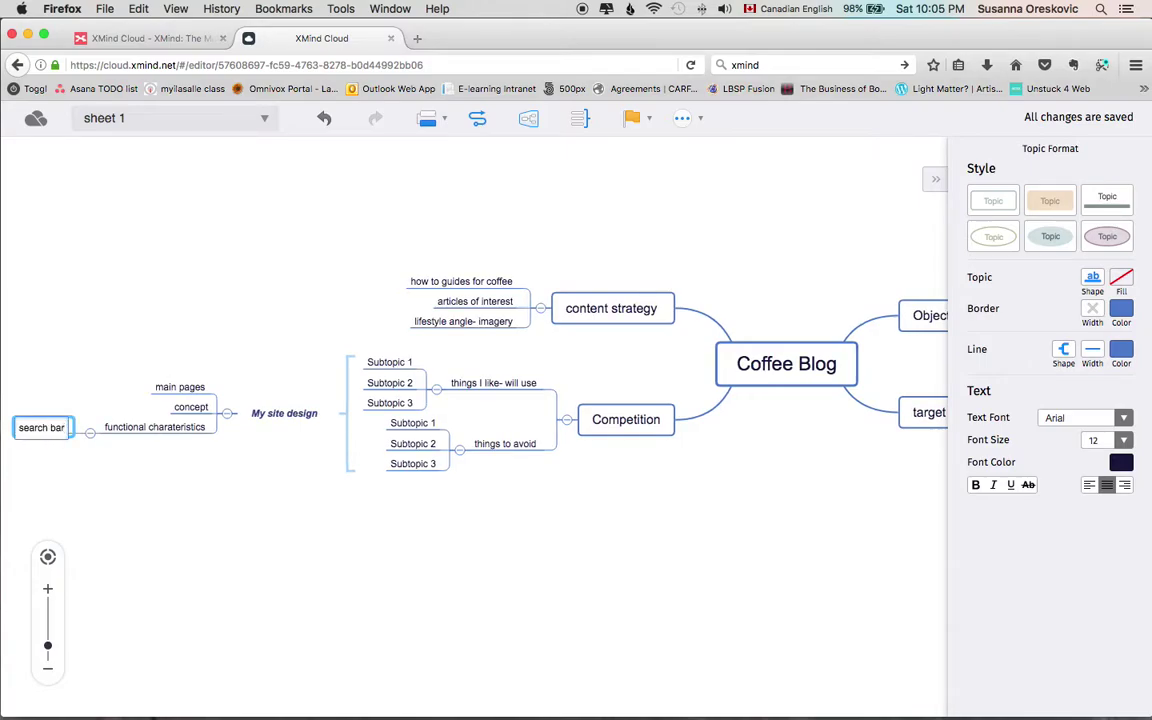
left_click(129, 429)
key("Tab")
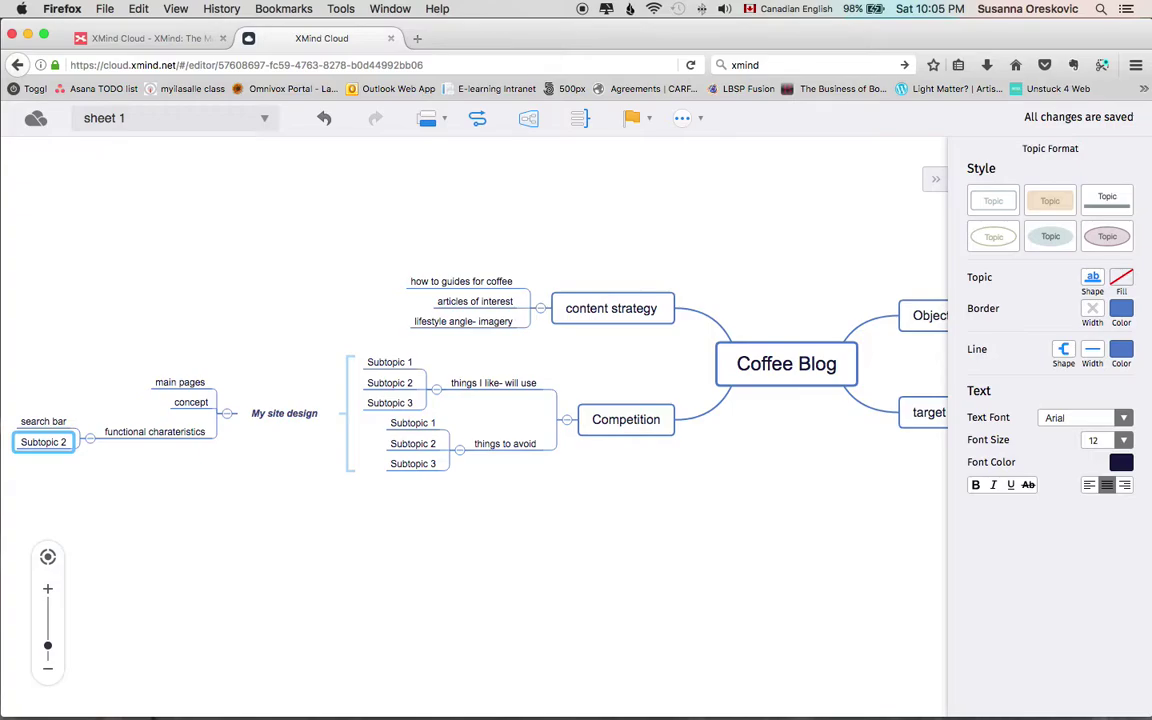
type("so")
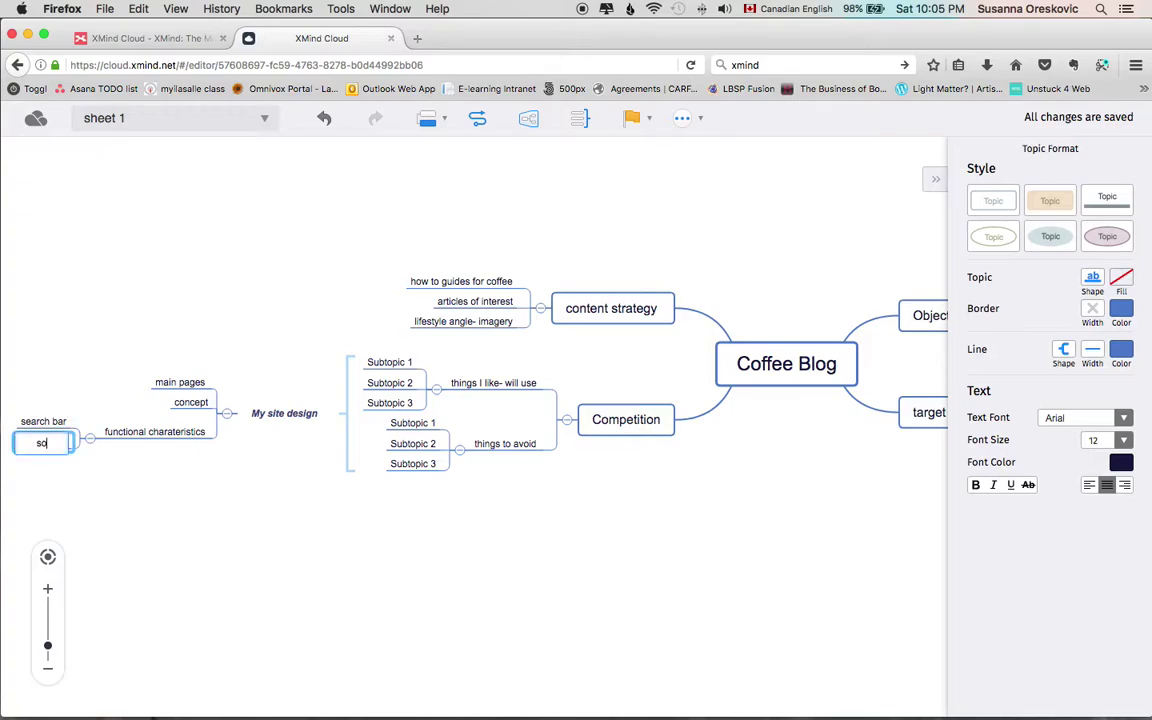
type("cial media buttons")
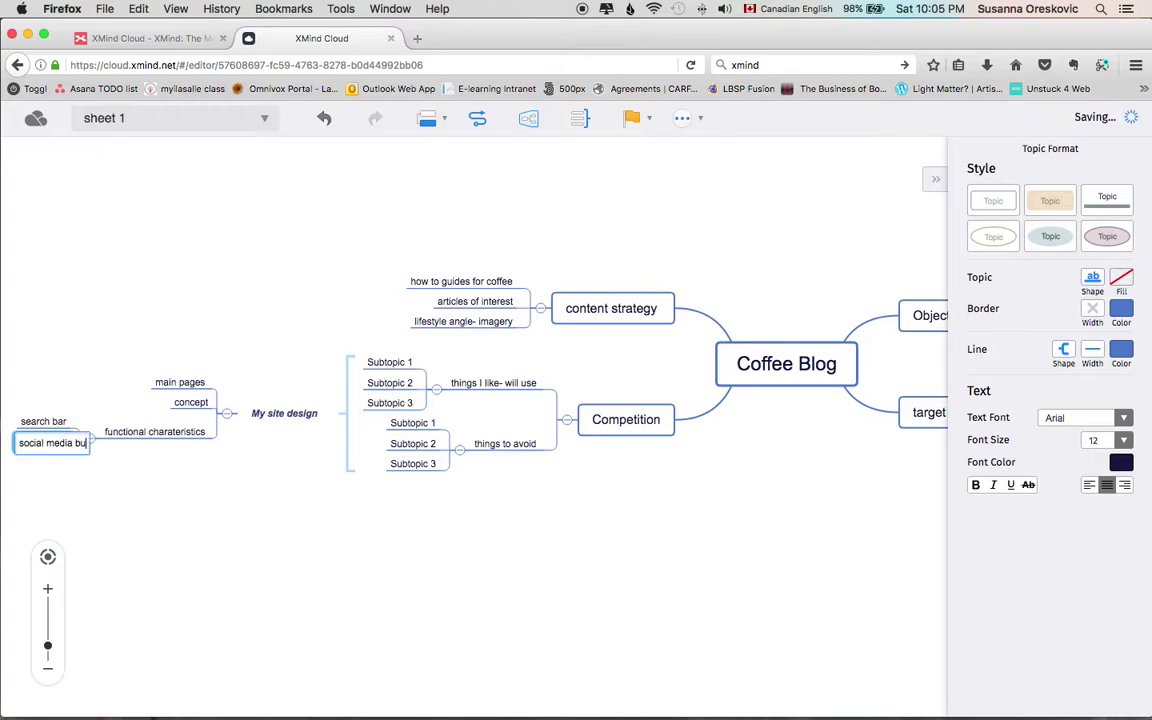
left_click(136, 430)
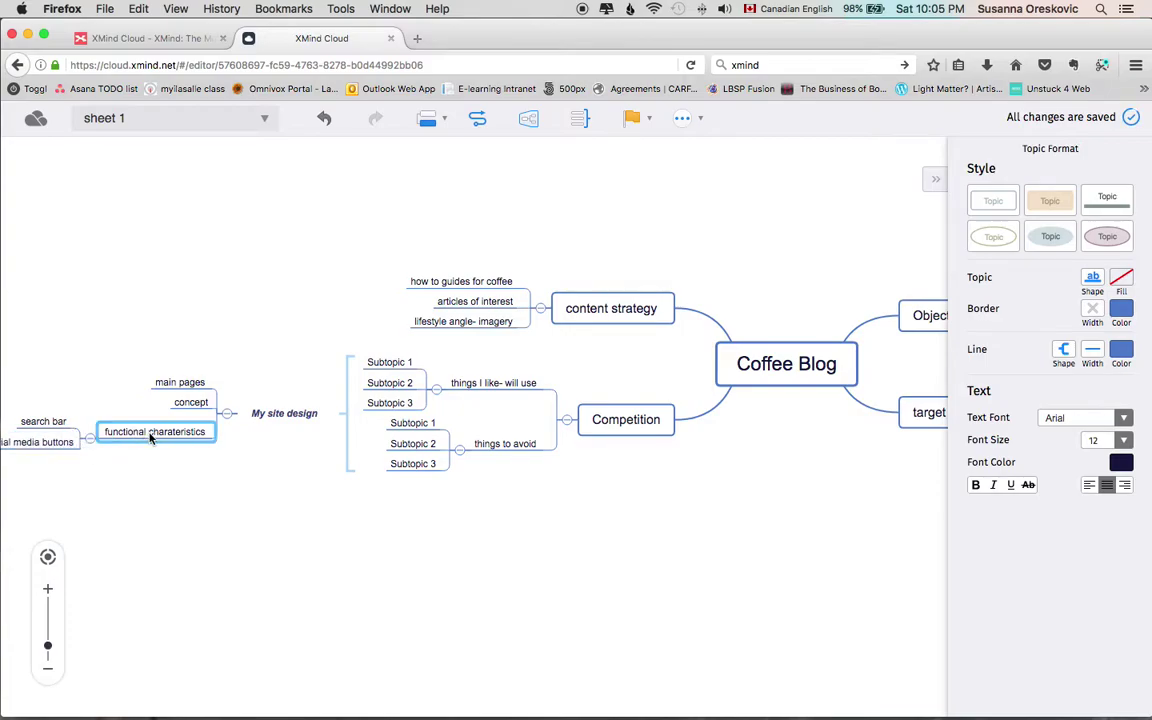
key("Tab")
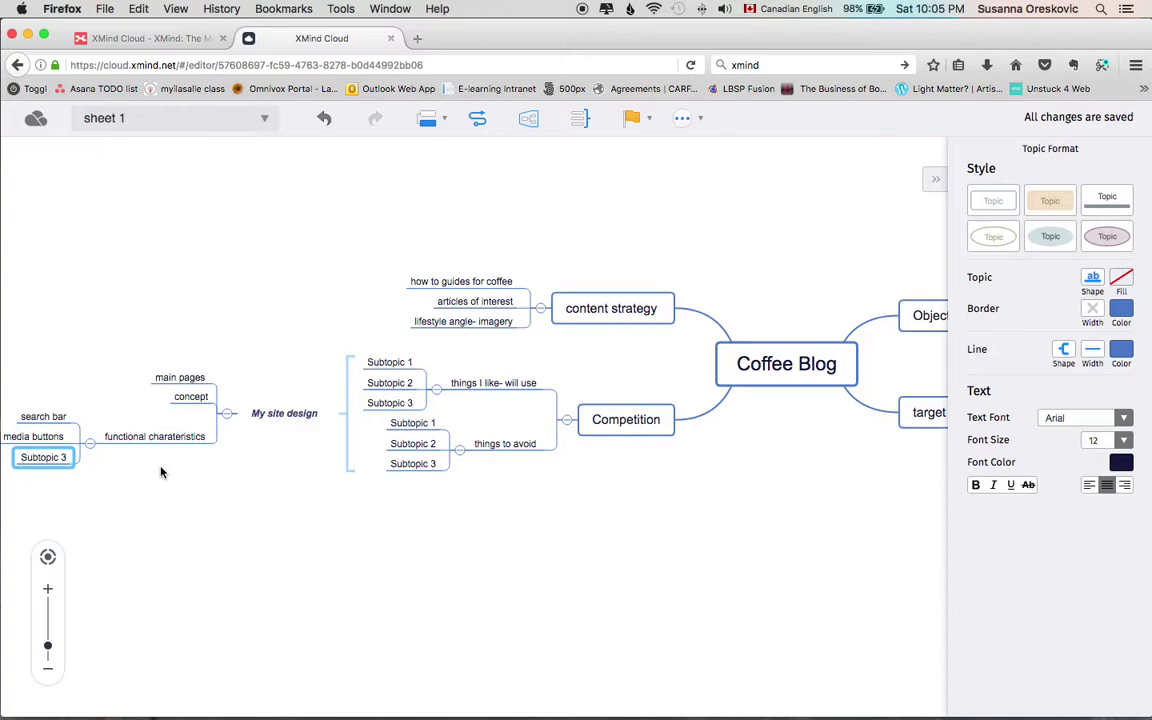
type("cont")
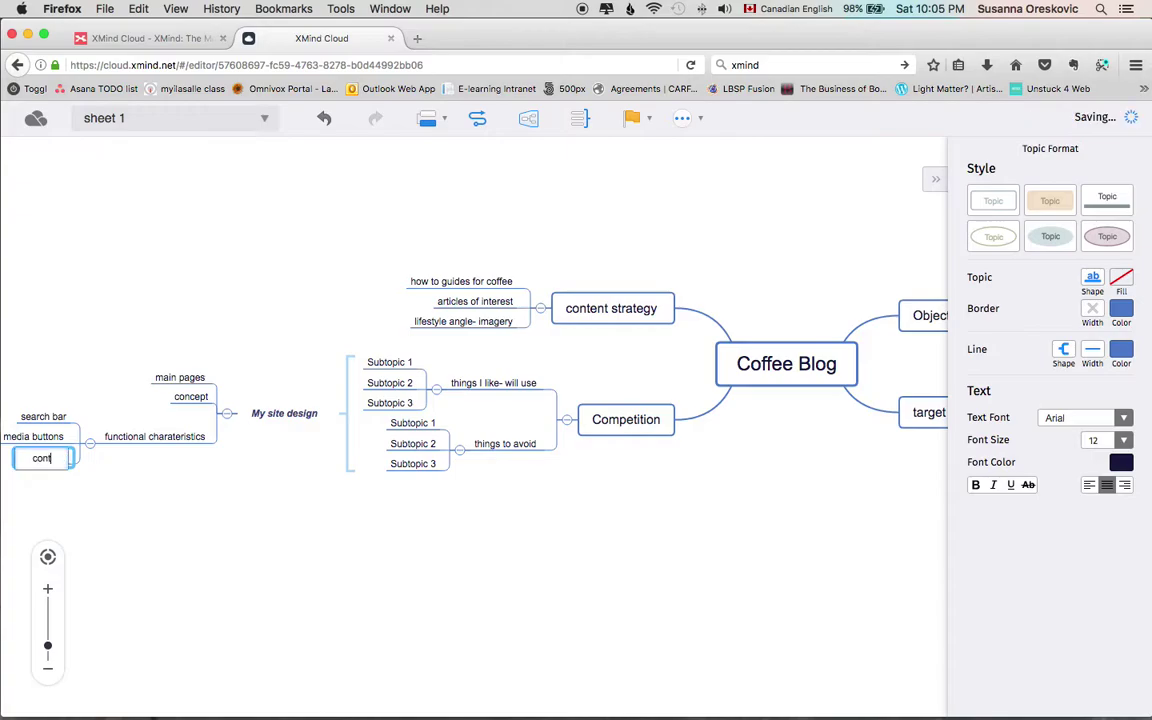
type("act form")
key("Return")
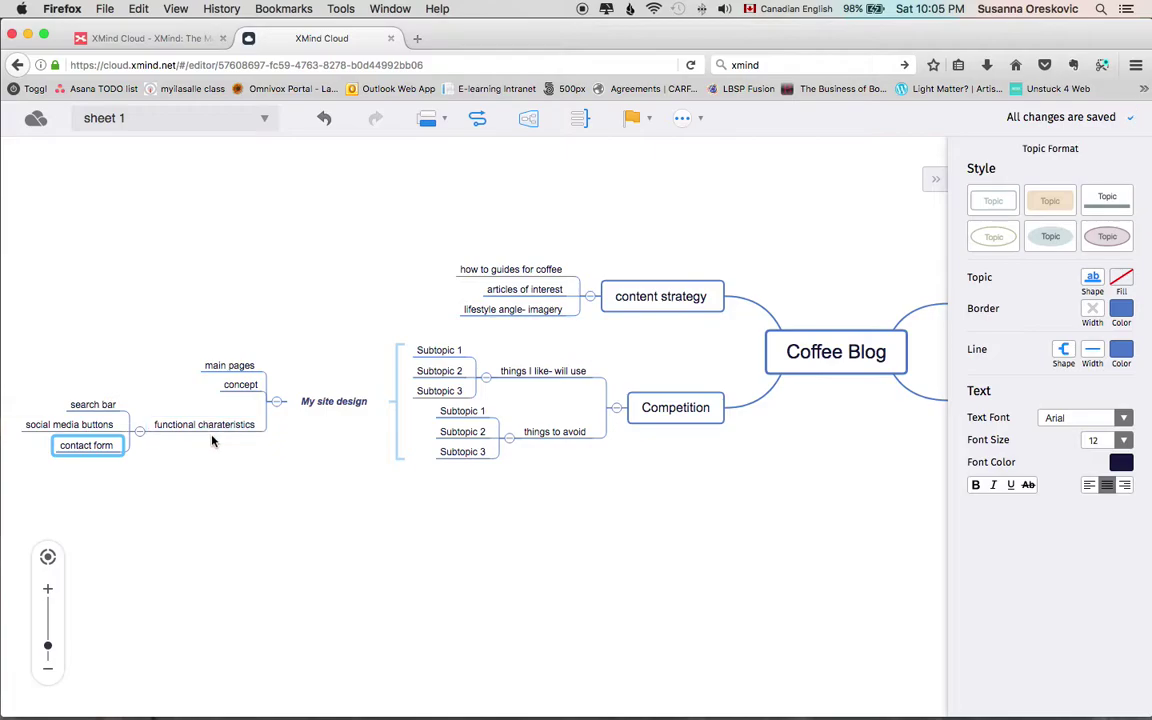
Add a fifth main topic to the Coffee Blog central topic and name it "White - Facts".
scroll(215, 455, "down", 1)
scroll(215, 455, "right", 5)
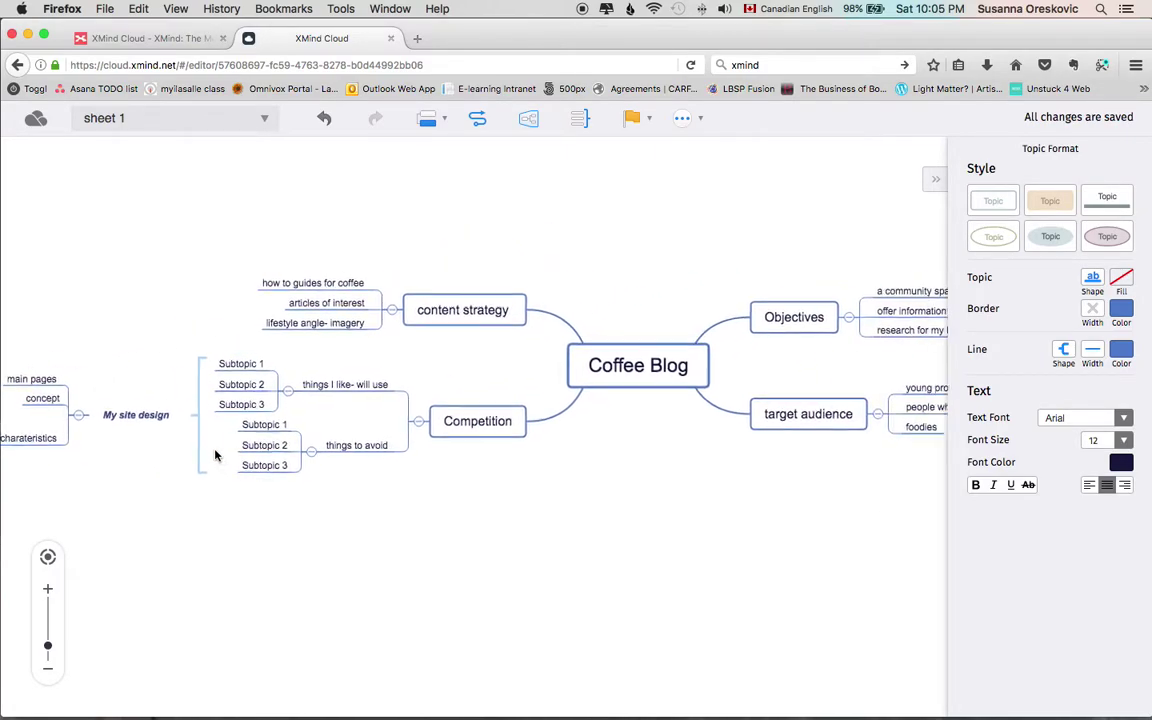
scroll(215, 455, "right", 1)
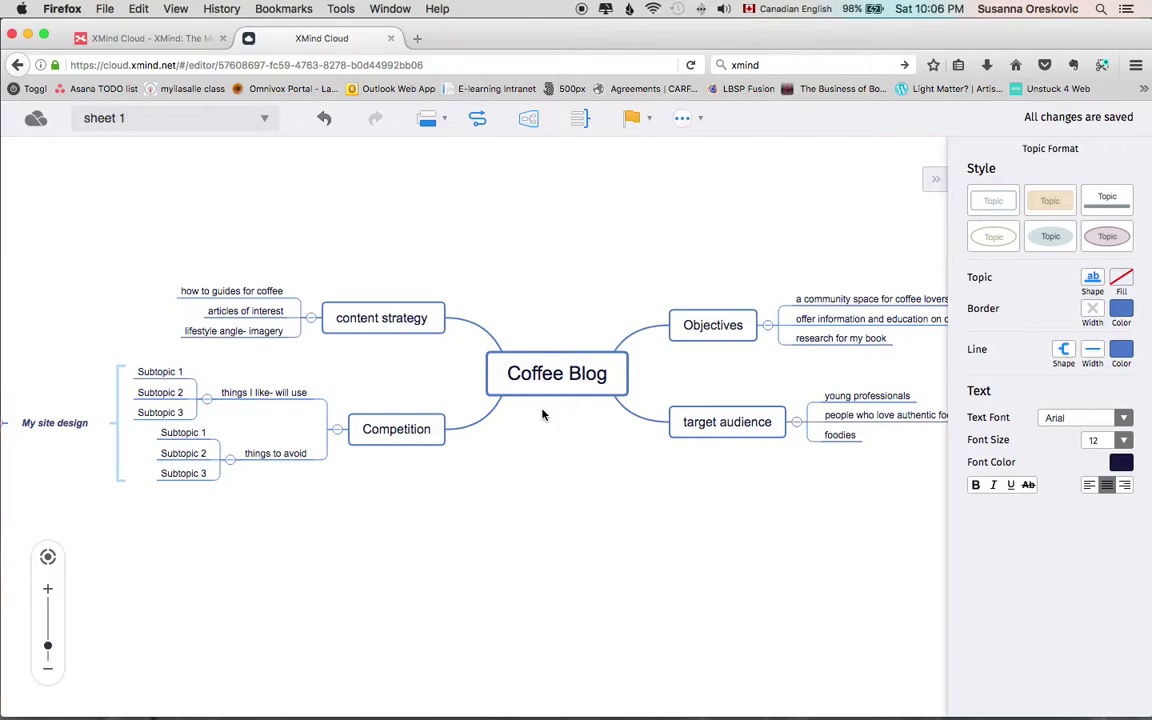
left_click(548, 379)
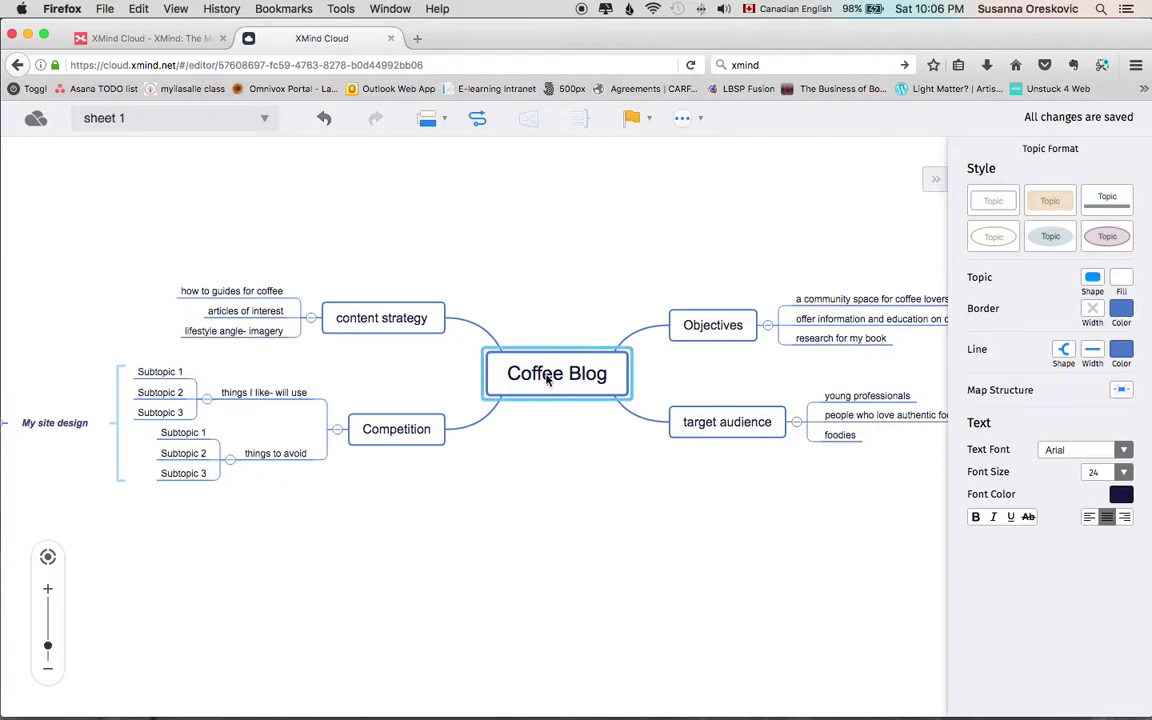
key("Tab")
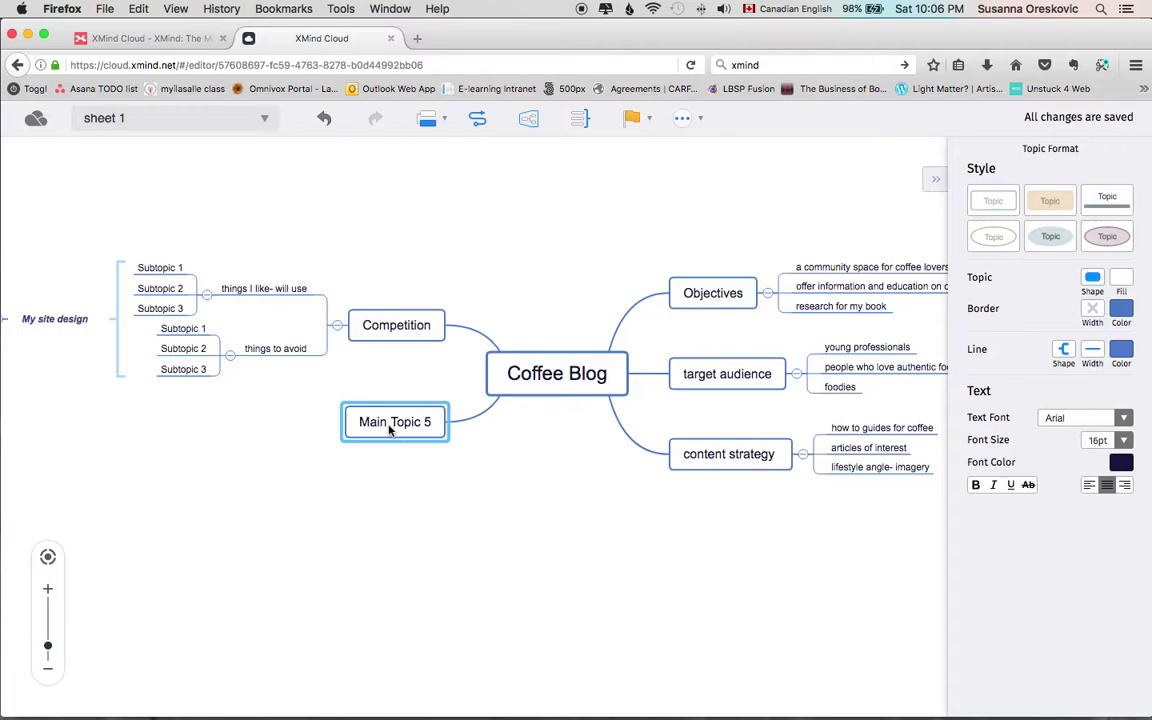
type("White 0")
key("BackSpace")
type("-")
type(" Fad")
type("ts")
key("Return")
Add a first subtopic under "White - Facts" reading "we drink lots of coffee".
key("Tab")
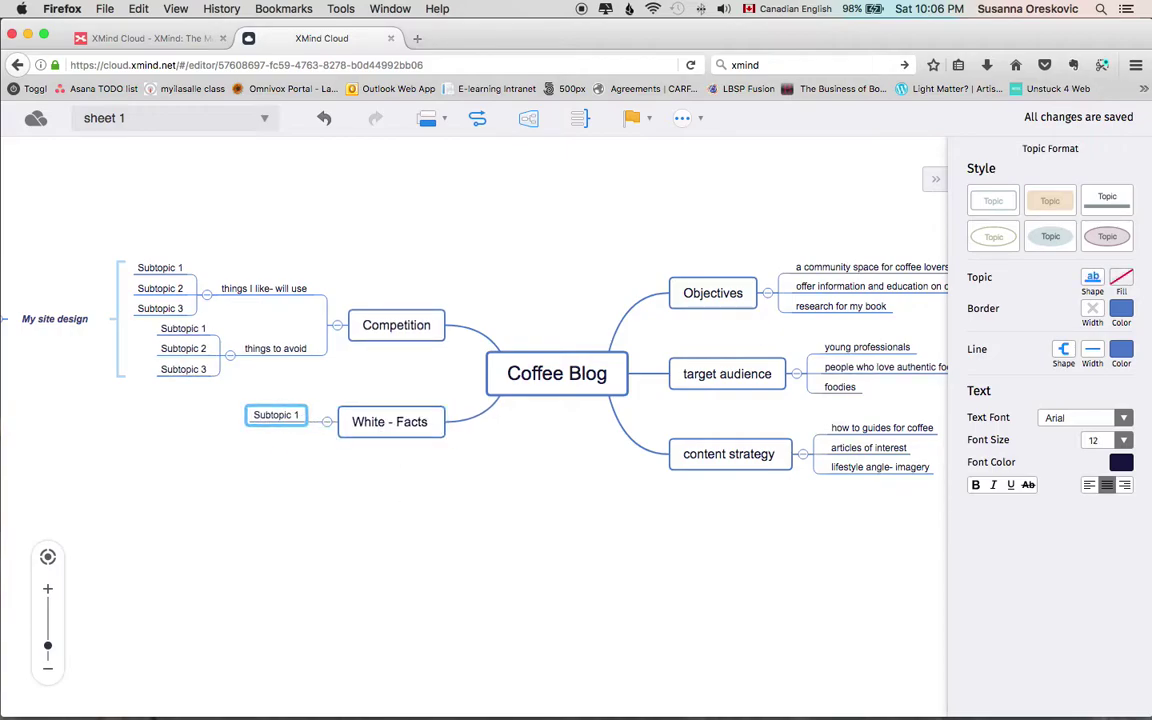
double_click(280, 418)
type("we")
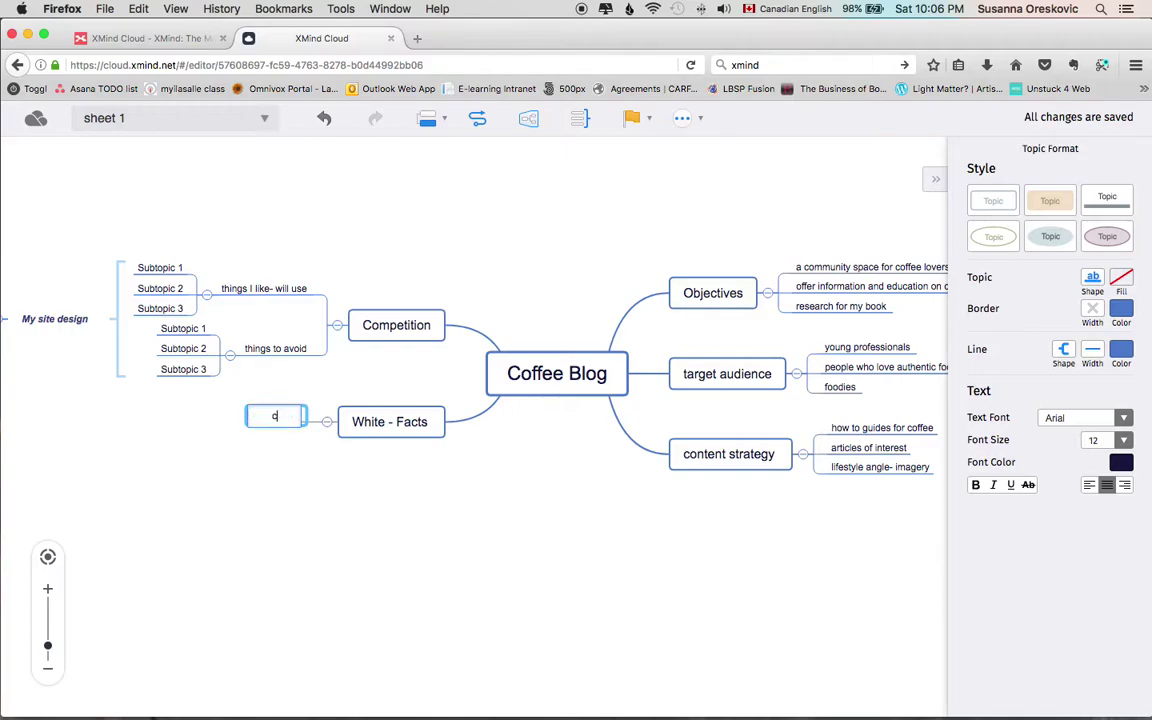
key("BackSpace")
key("BackSpace")
type("we d")
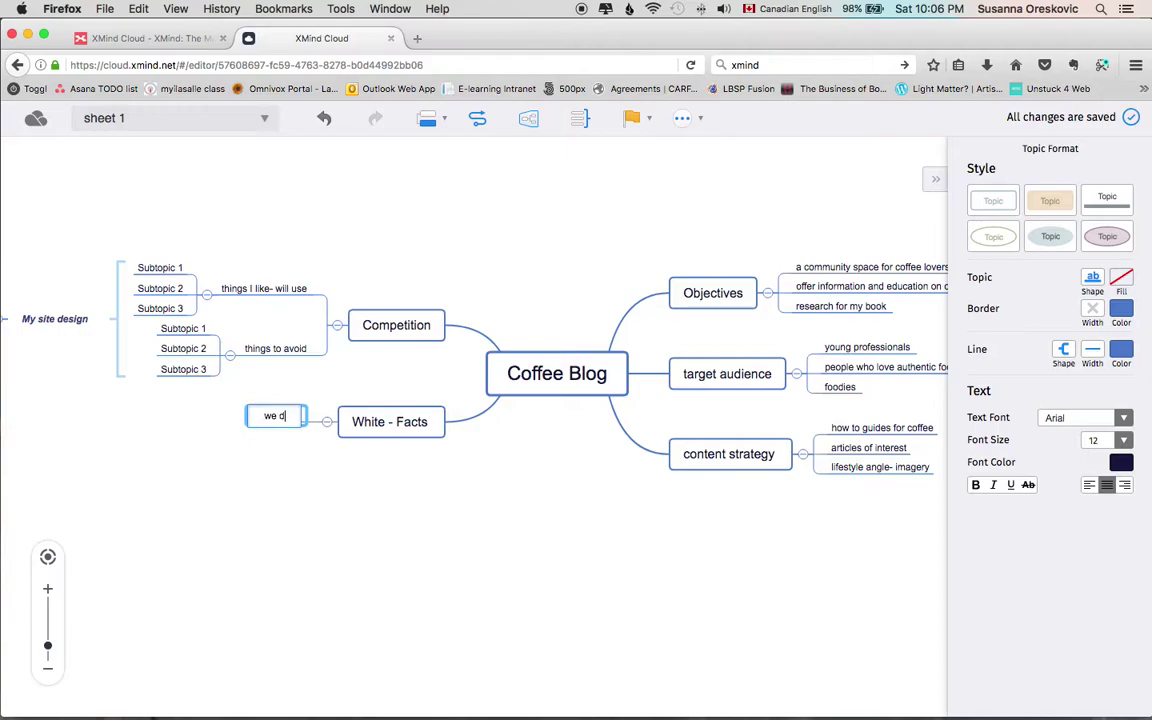
type("rink lots of")
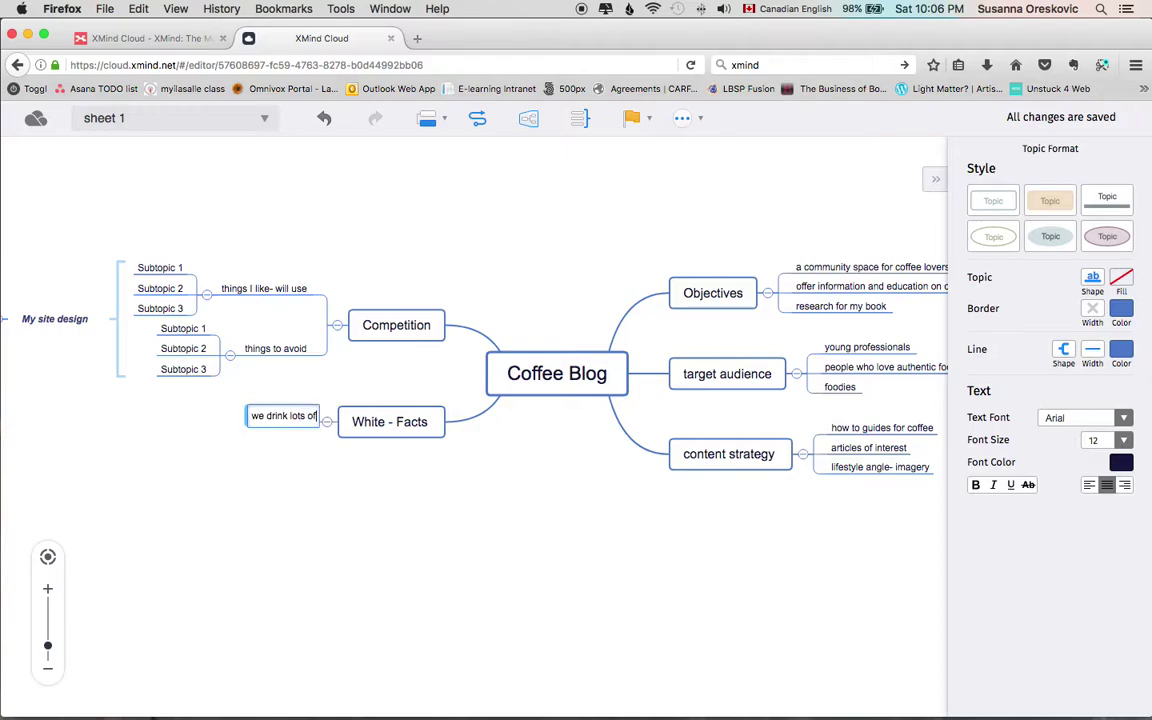
type(" coffee")
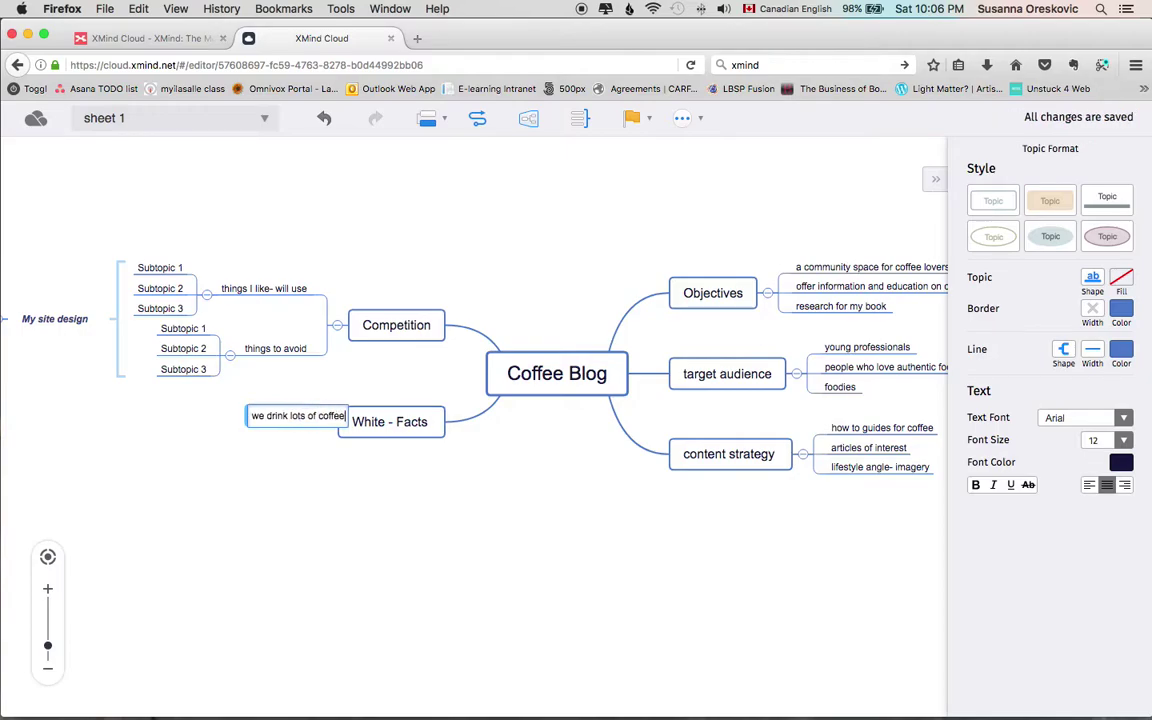
key("Return")
Add a second subtopic under "White - Facts" reading "people get addicted to coffee".
left_click(352, 425)
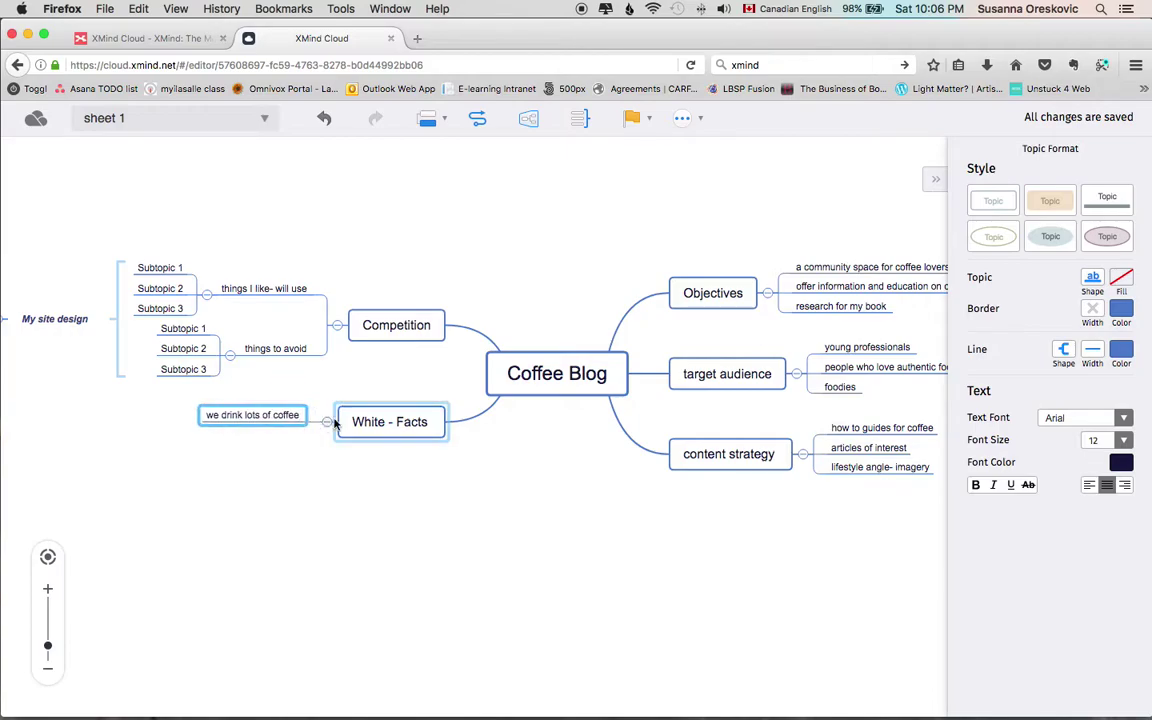
key("Tab")
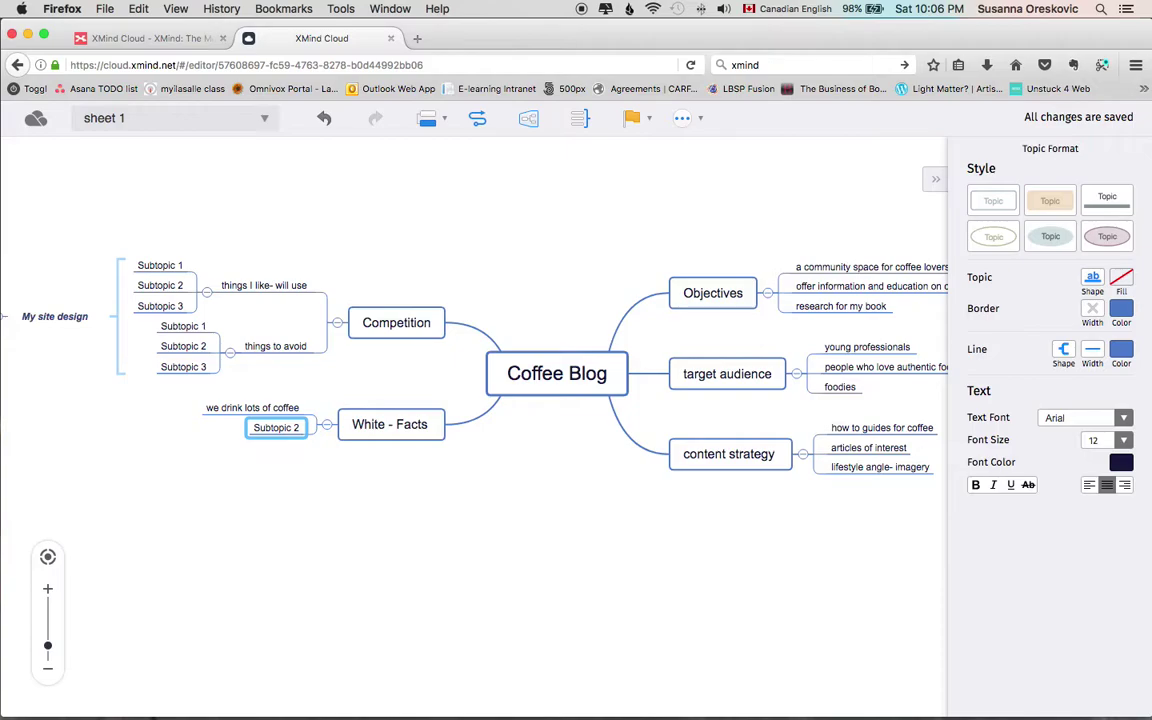
type("people get adidicted to coffee")
key("Return")
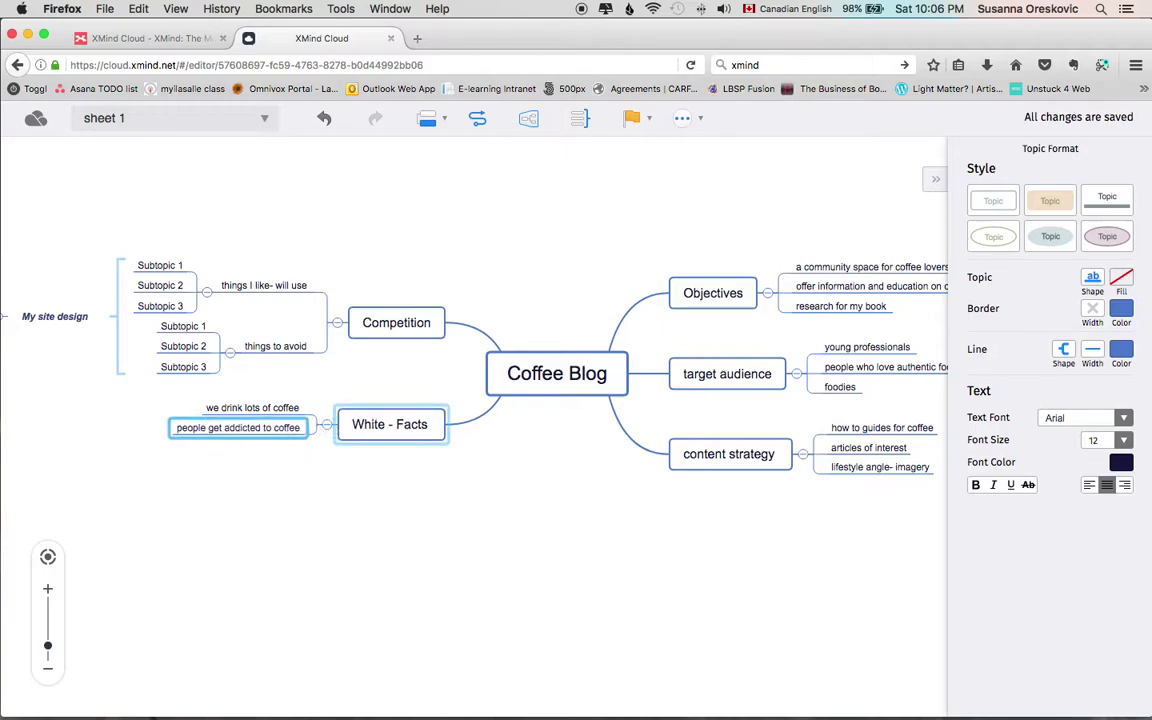
Add a third subtopic under "White - Facts" reading "No. of coffee houses per sq km is......".
left_click(365, 421)
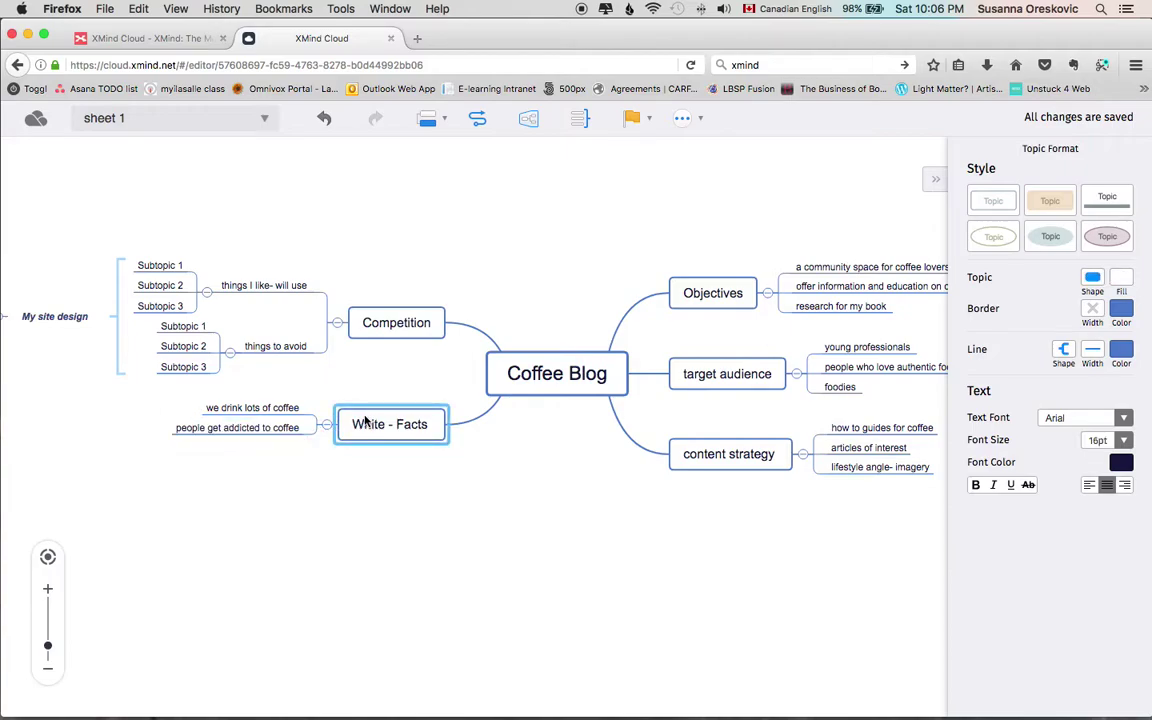
key("Tab")
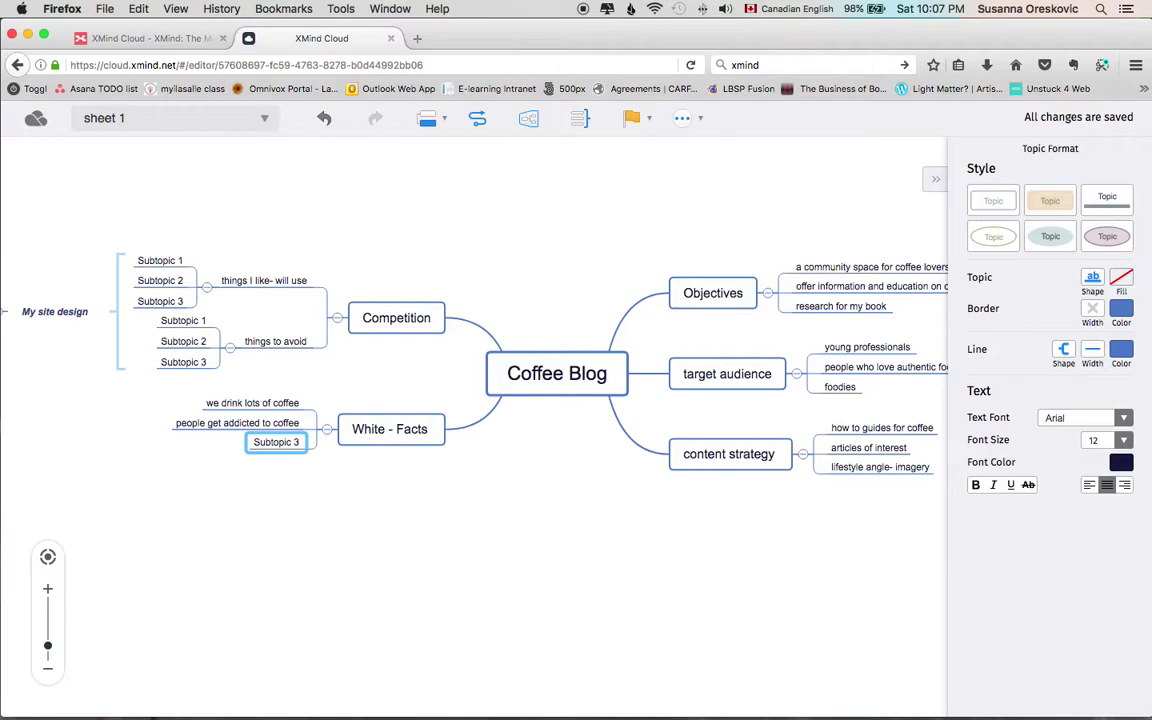
type("No. of")
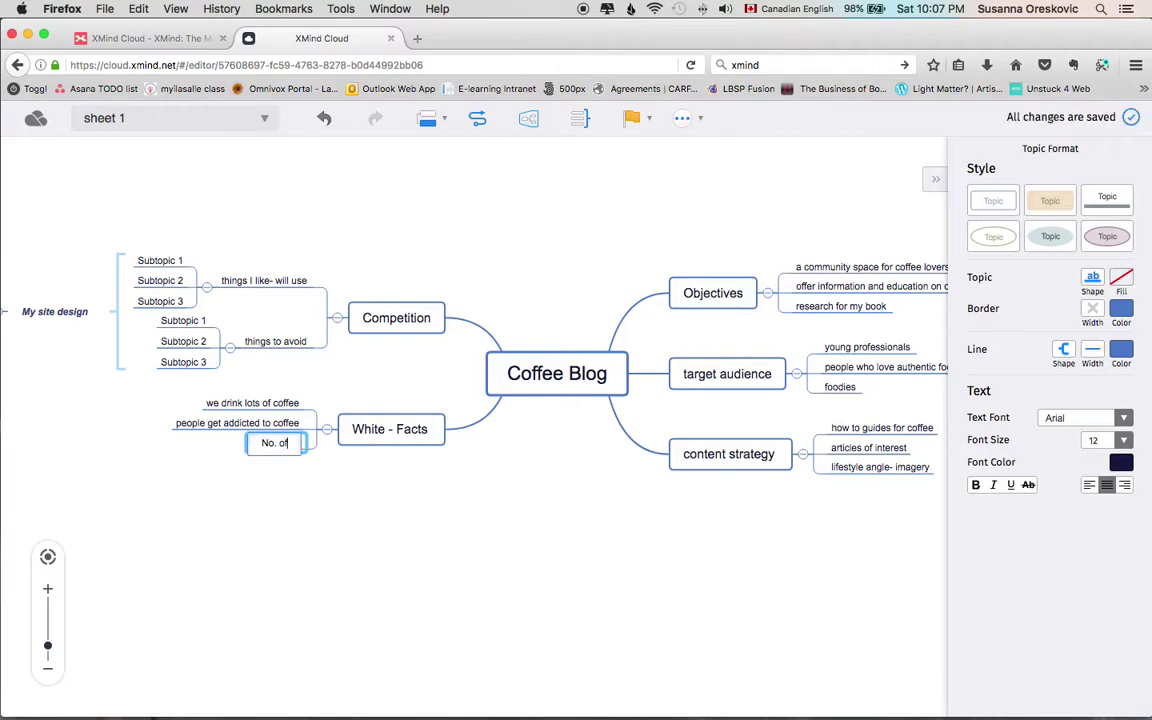
type(" coffee houses per ")
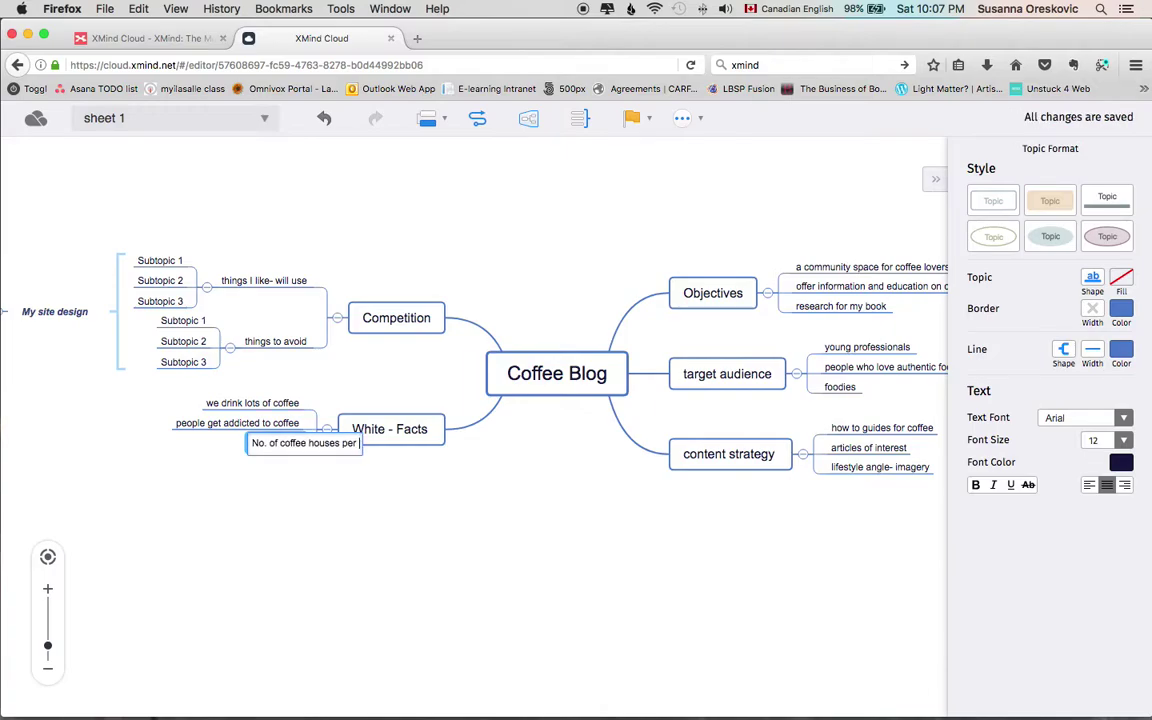
type("a")
key("BackSpace")
type("sq km is......")
key("Return")
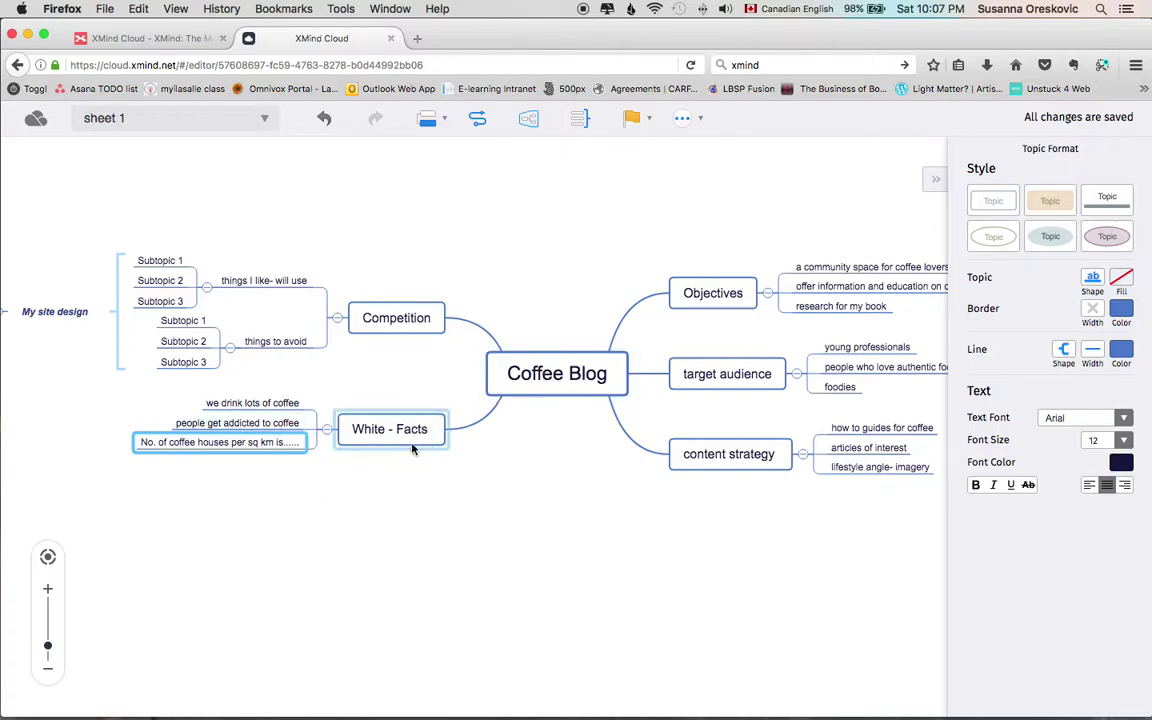
Add a sixth main topic to the Coffee Blog central topic and name it "Blue - plans".
left_click(507, 388)
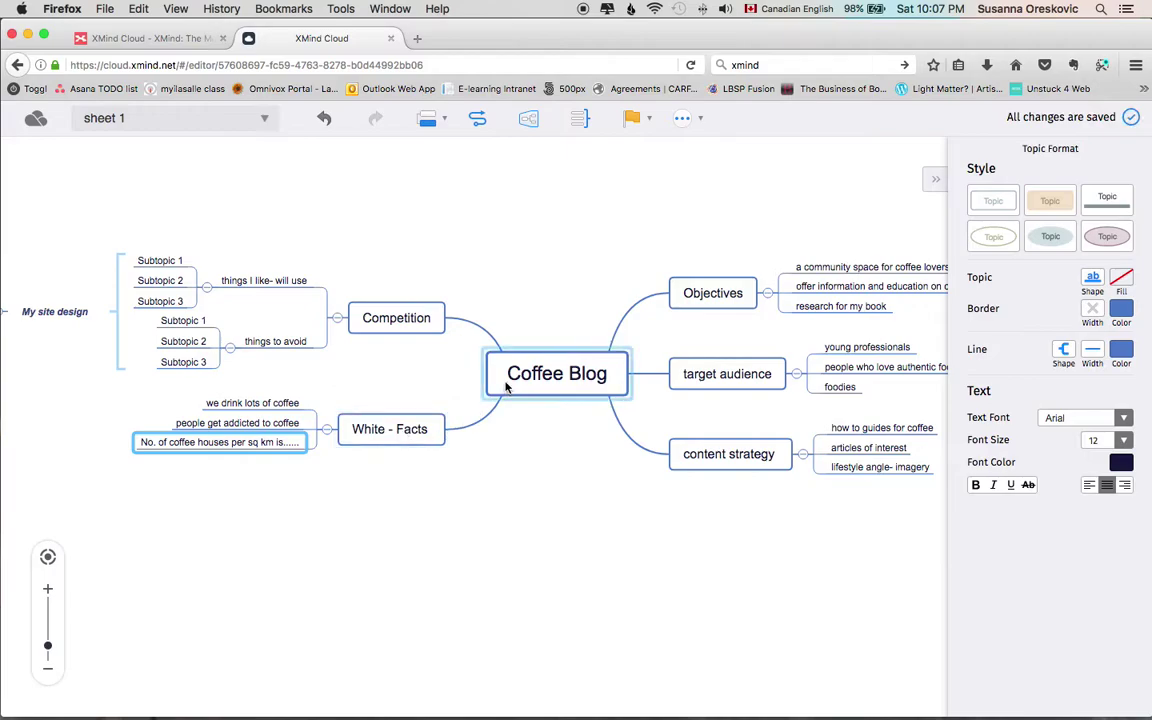
key("Tab")
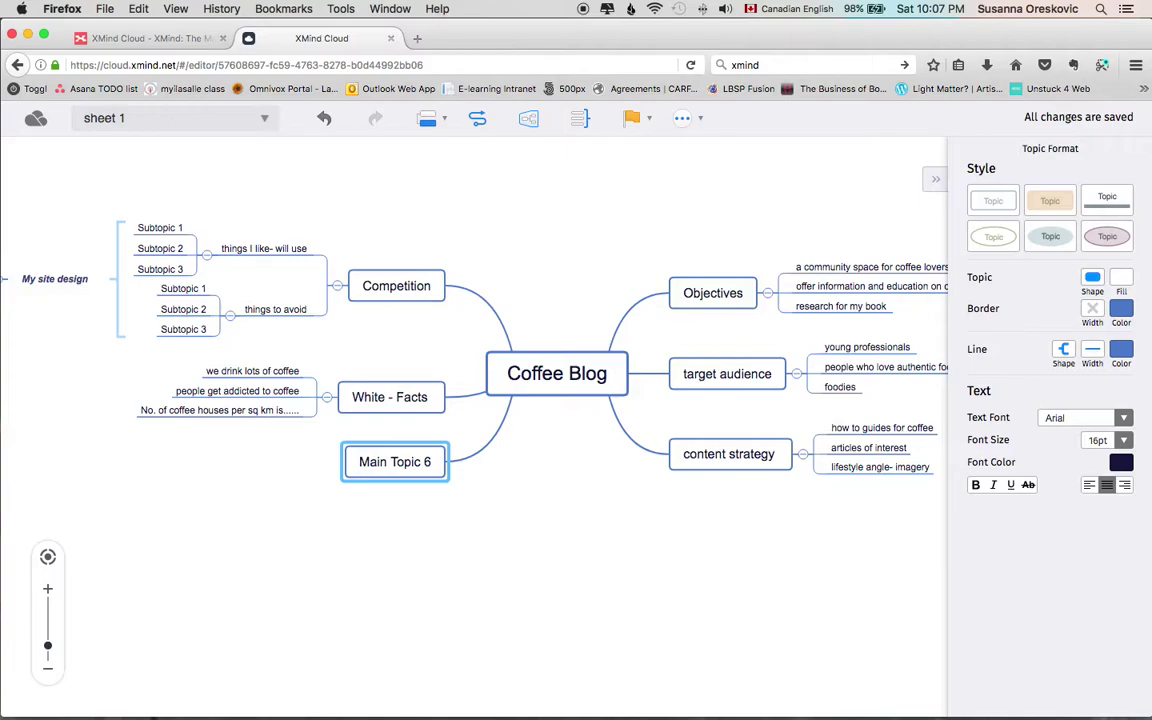
type("Blue - ")
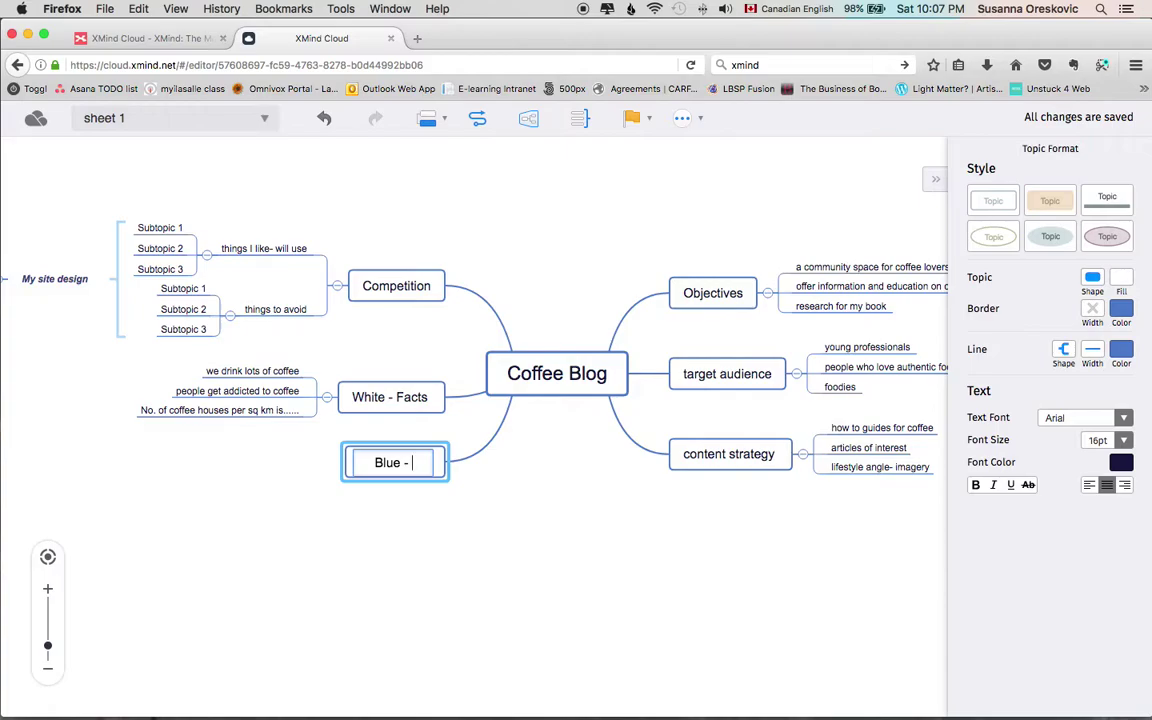
type("plans")
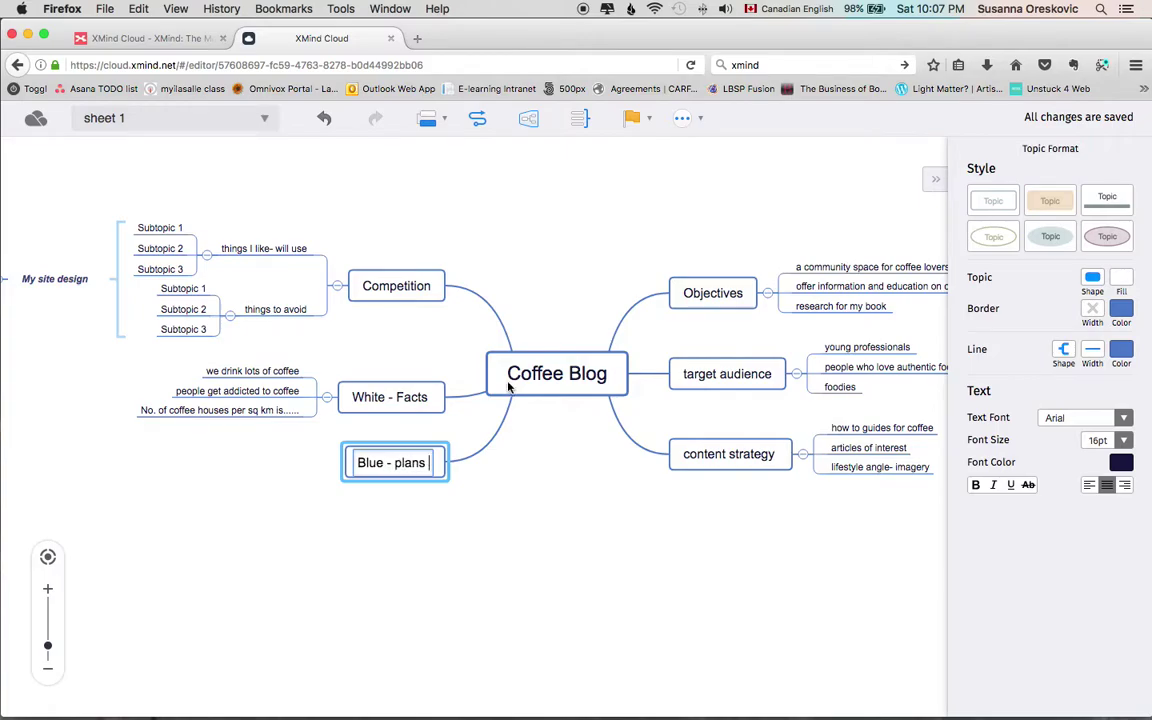
key("Return")
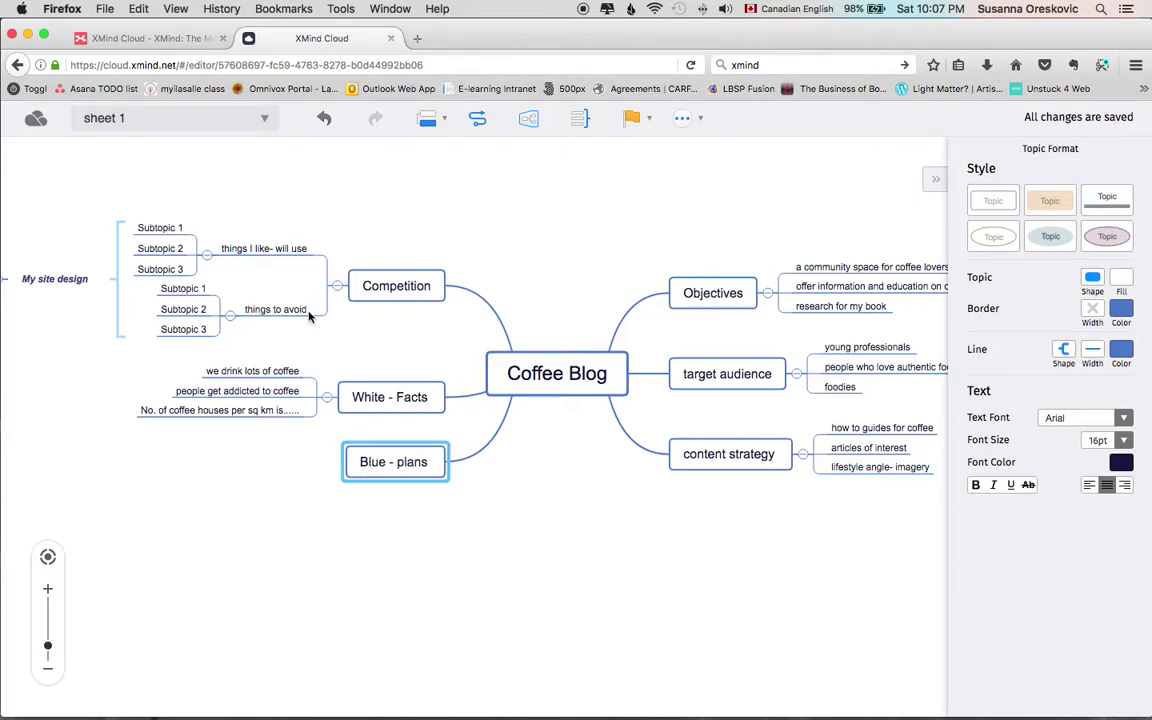
Add a subtopic under "Blue - plans" reading "want to create a community".
key("Tab")
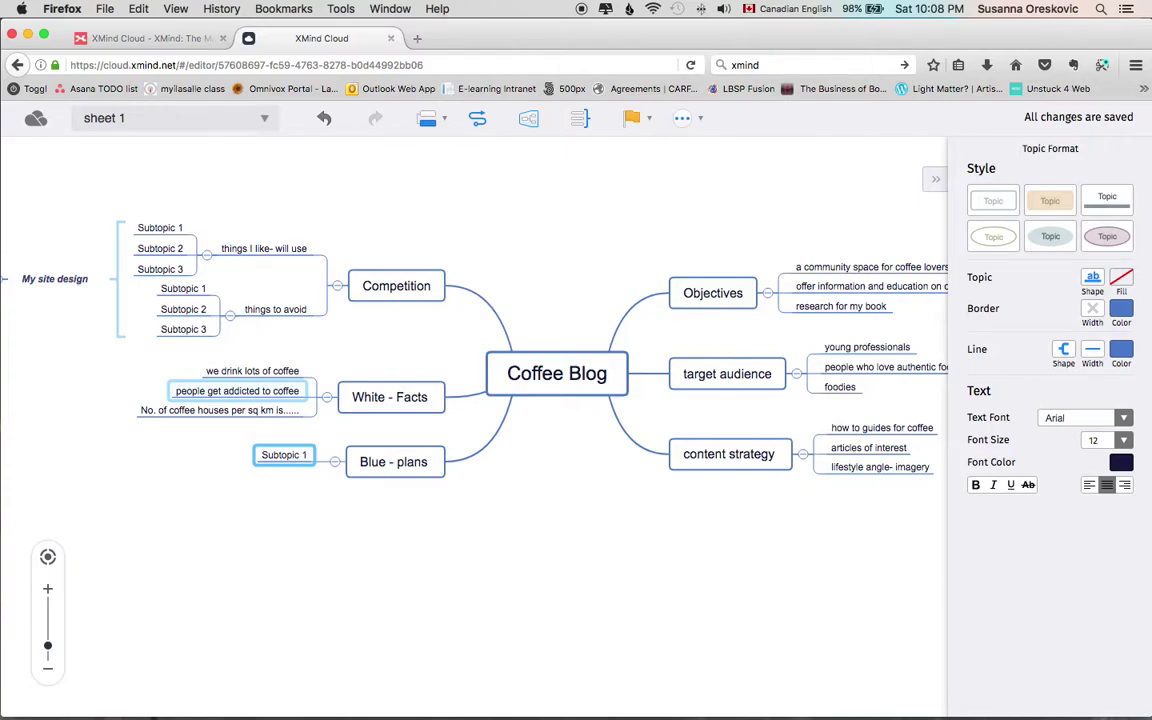
type("want")
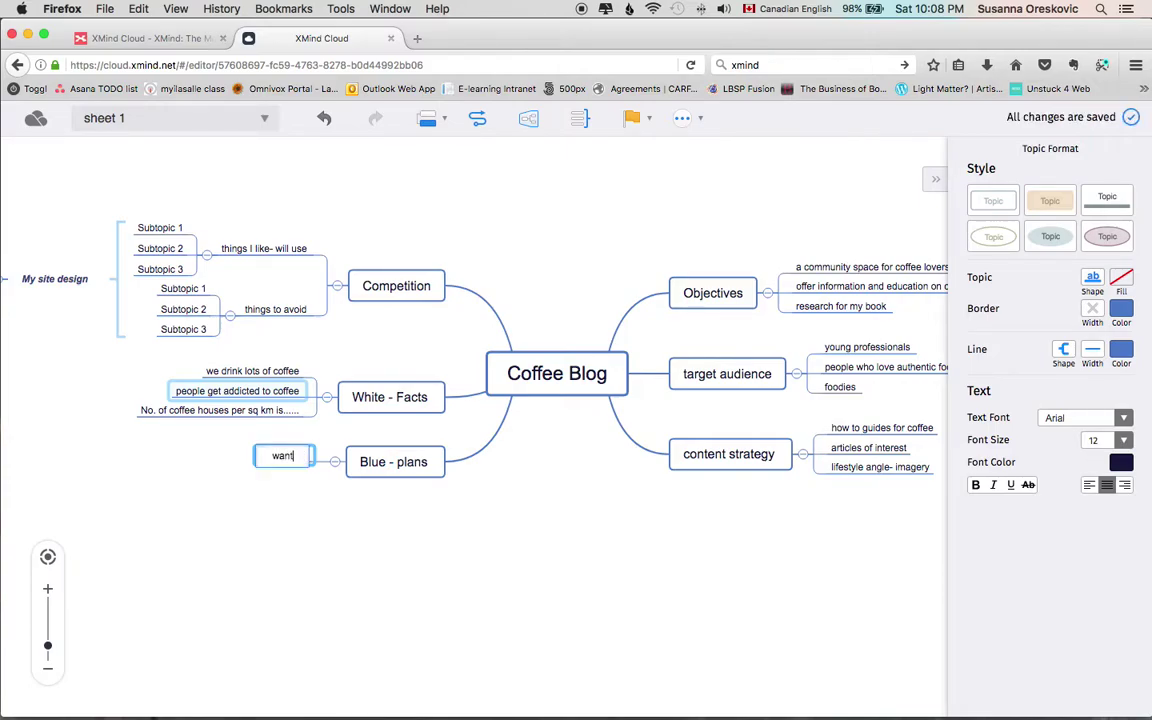
type(" to create a community")
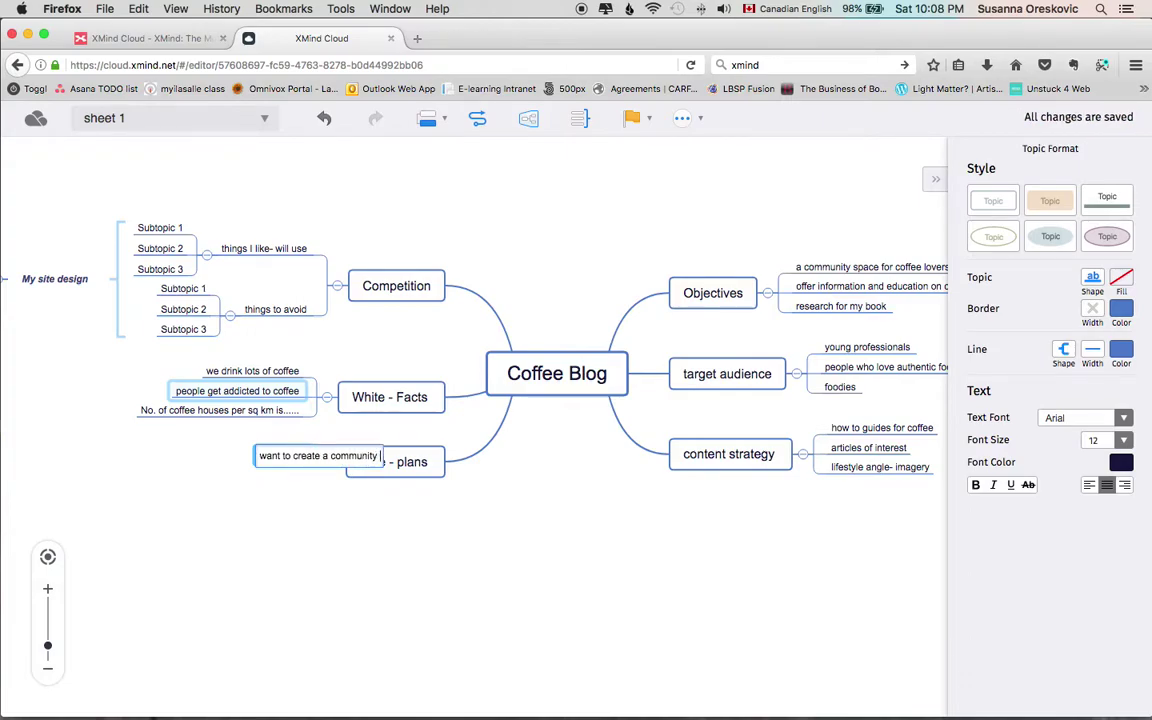
key("Return")
Add a seventh main topic to the Coffee Blog central topic and name it "Black - critic".
left_click(505, 365)
key("Tab")
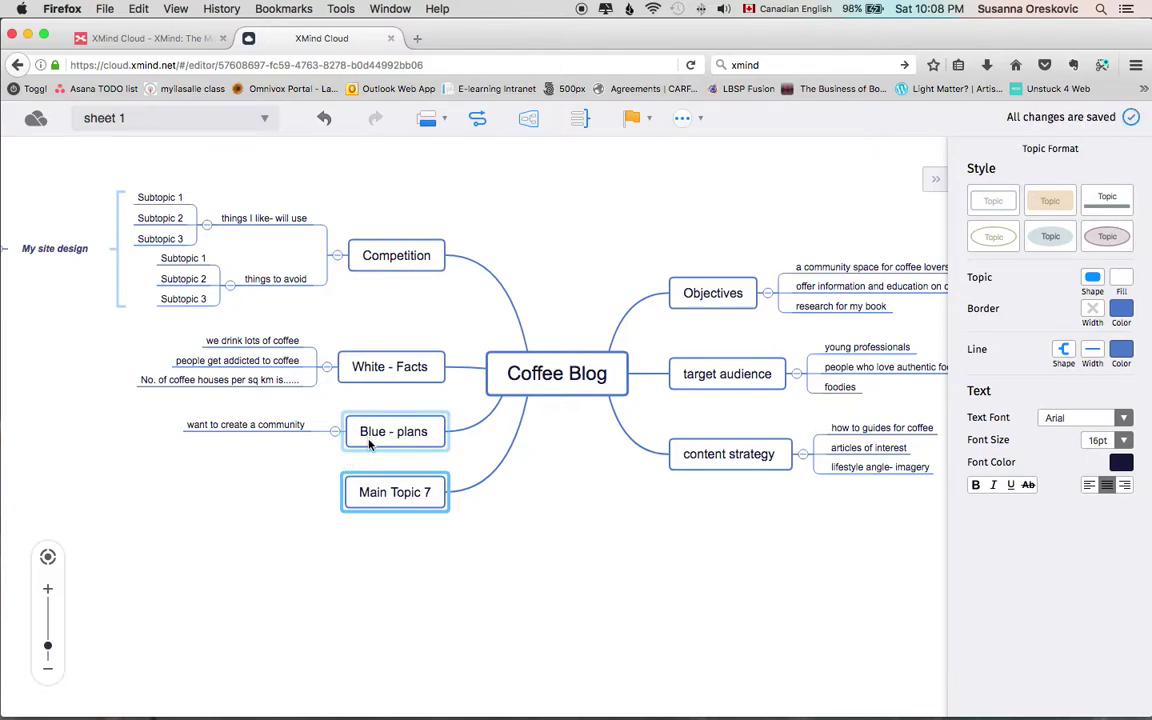
type("Black ")
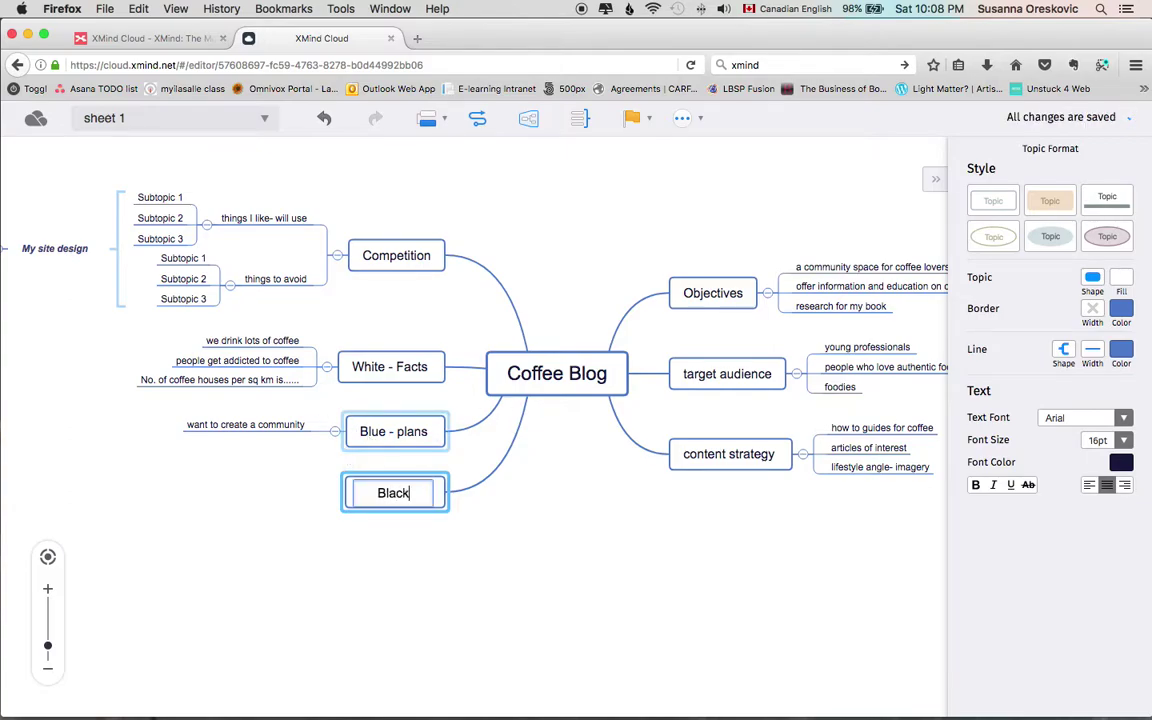
type("- critic")
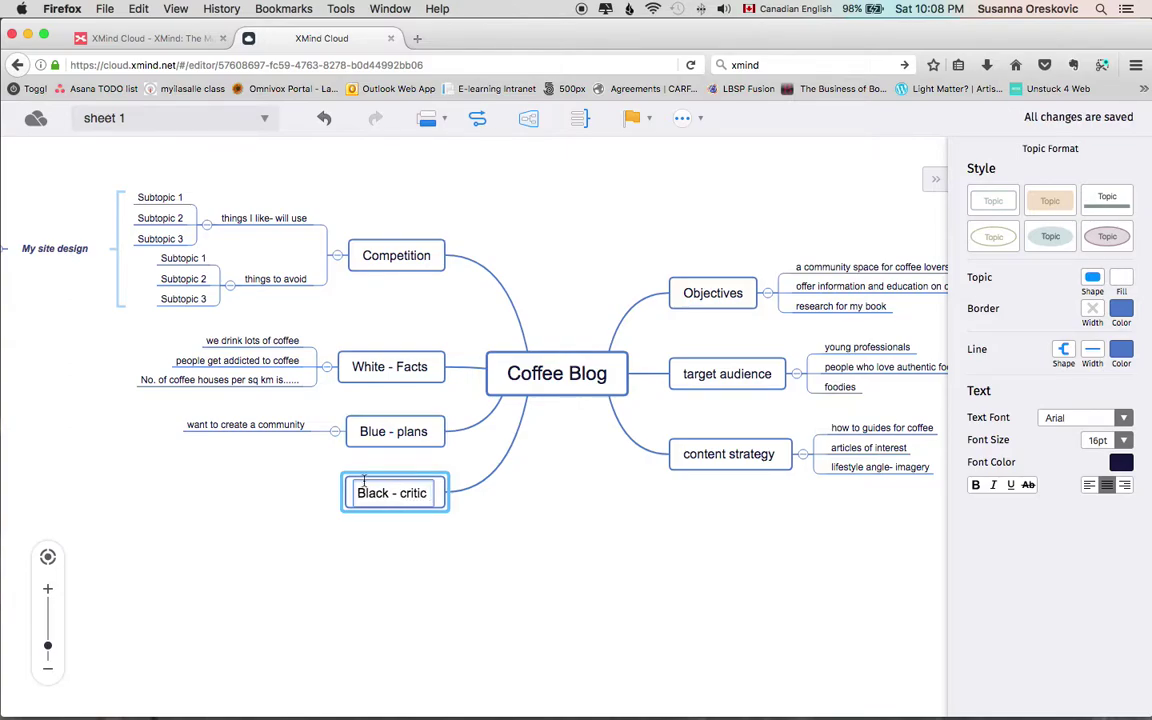
key("Return")
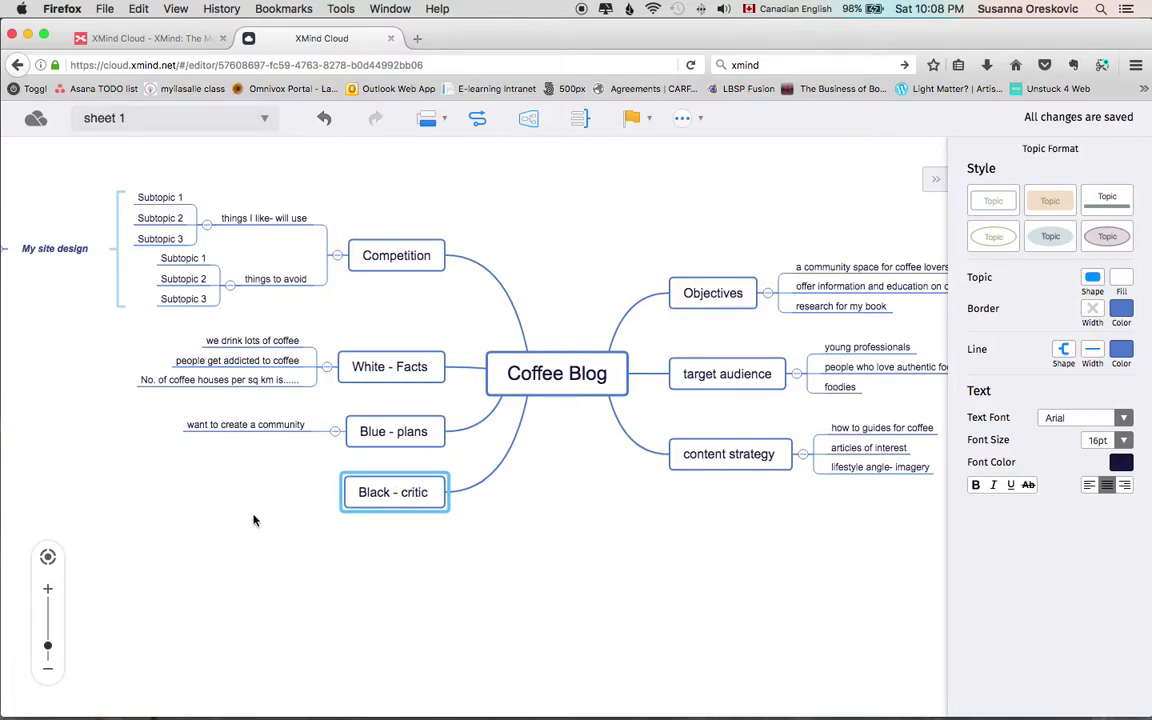
Add a first subtopic under "Black - critic" reading "already too many coffee places".
key("Tab")
type("already too many coffee ")
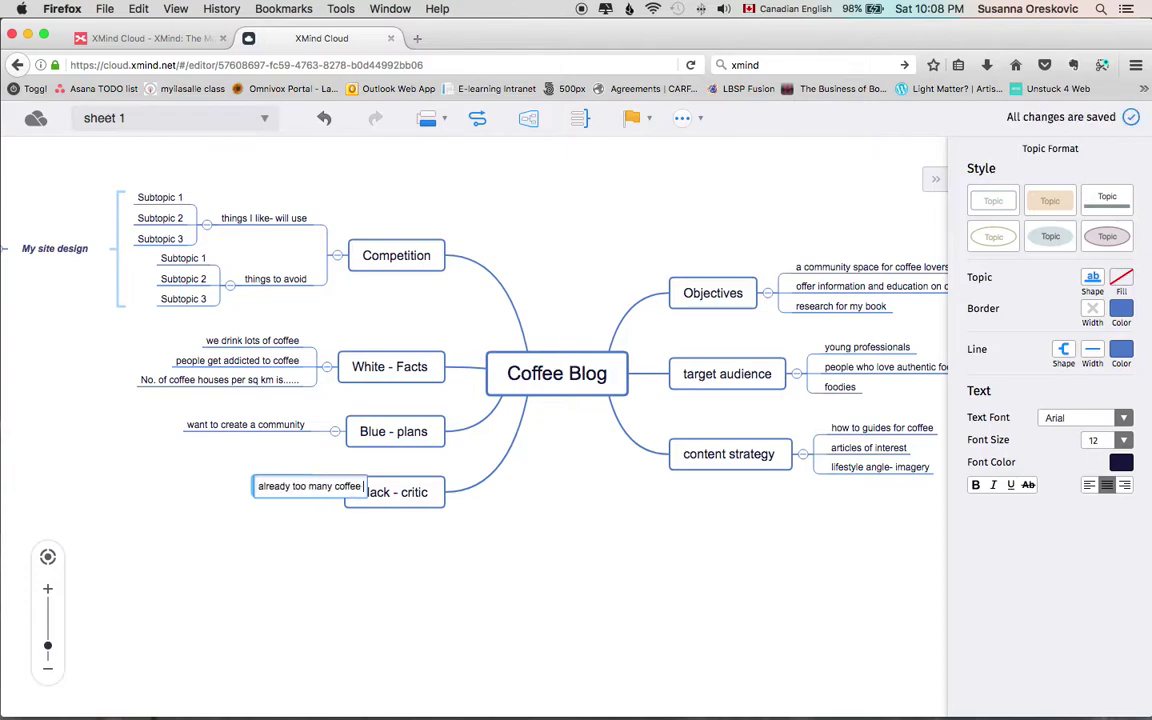
type("places")
key("Return")
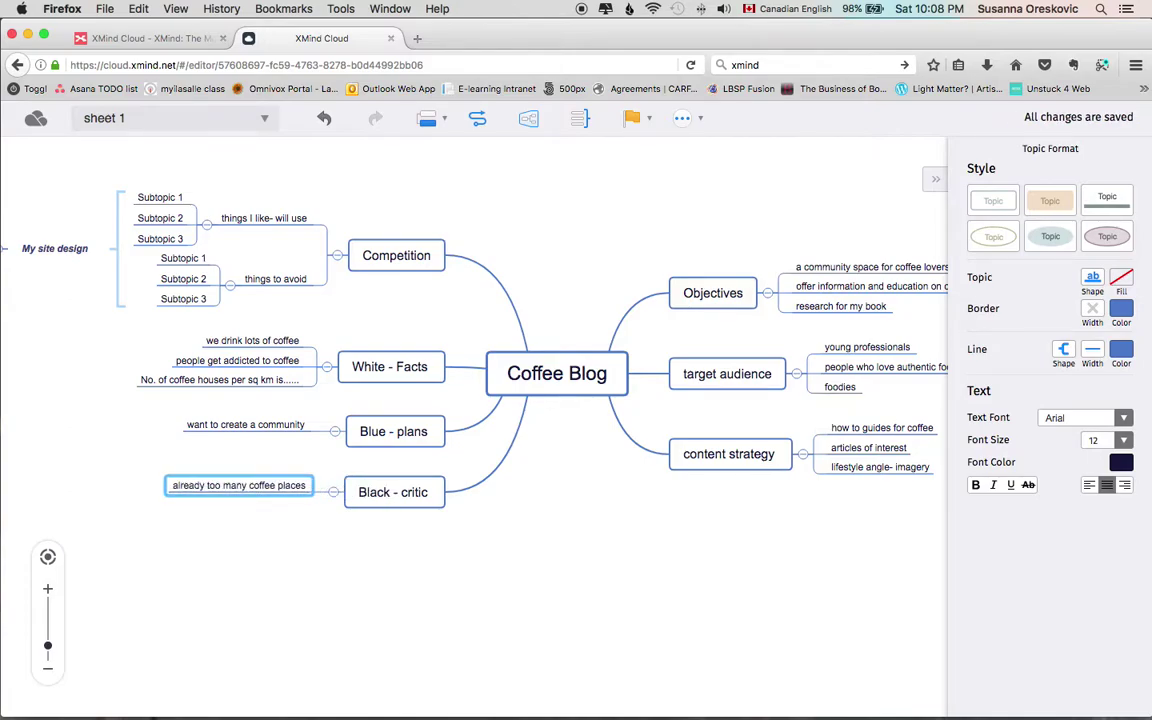
Add a second subtopic under "Black - critic" reading "no one's going to read a blog from a cafe".
left_click(370, 494)
key("Tab")
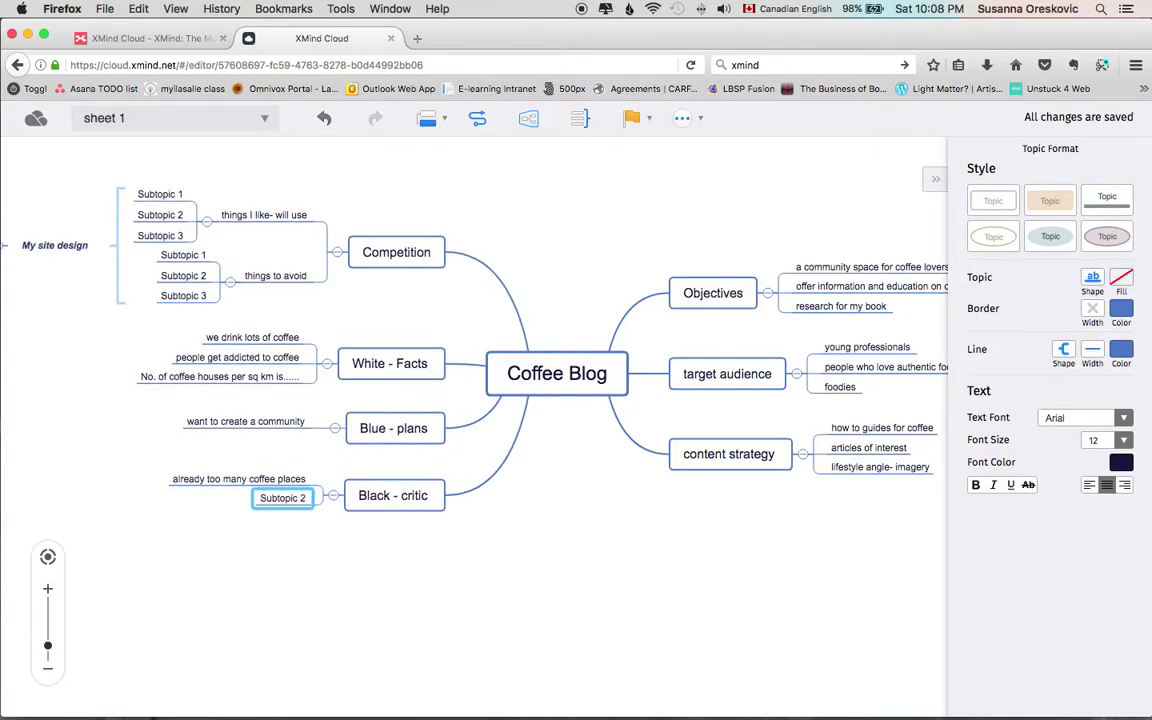
type("no one's going to read a blog from a cafe")
key("Return")
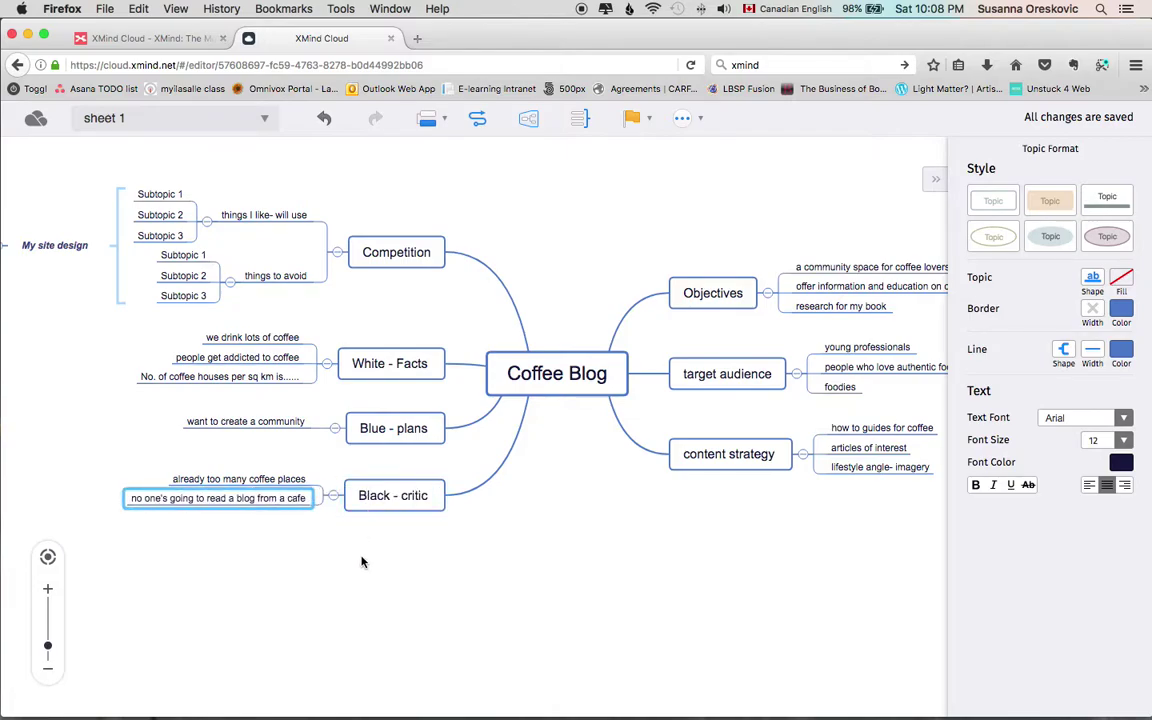
Add a third subtopic under "Black - critic" reading "cafes are like an office for lots of people" and deselect it.
left_click(391, 493)
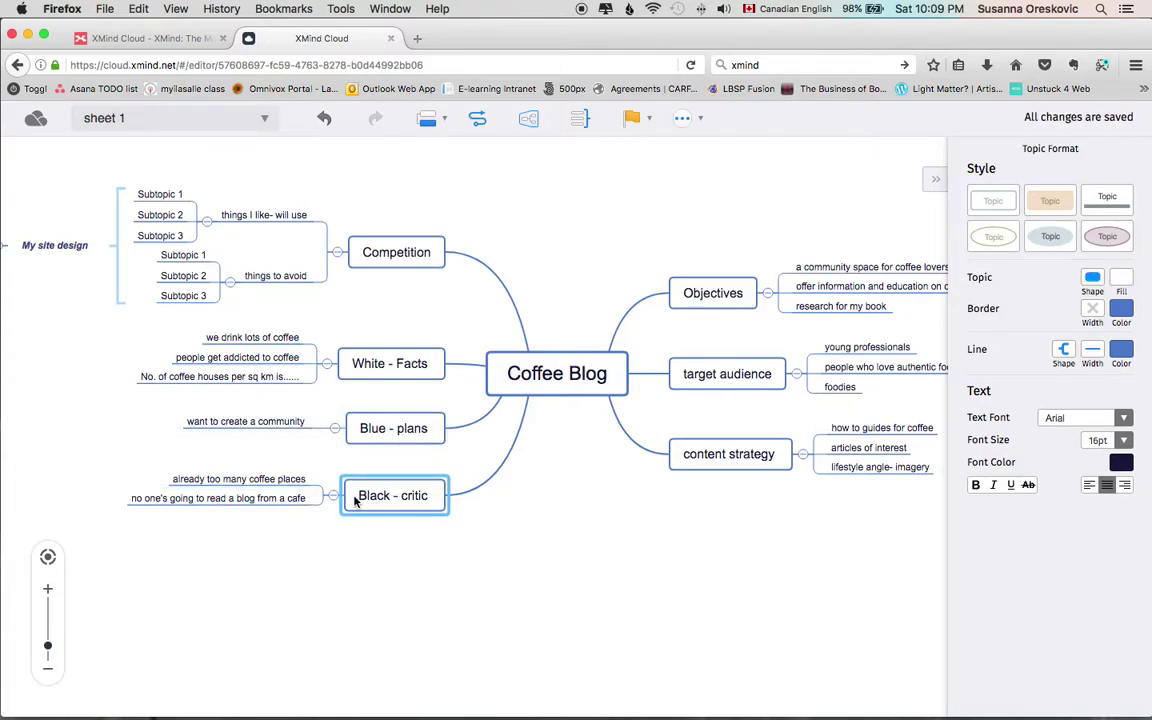
key("Tab")
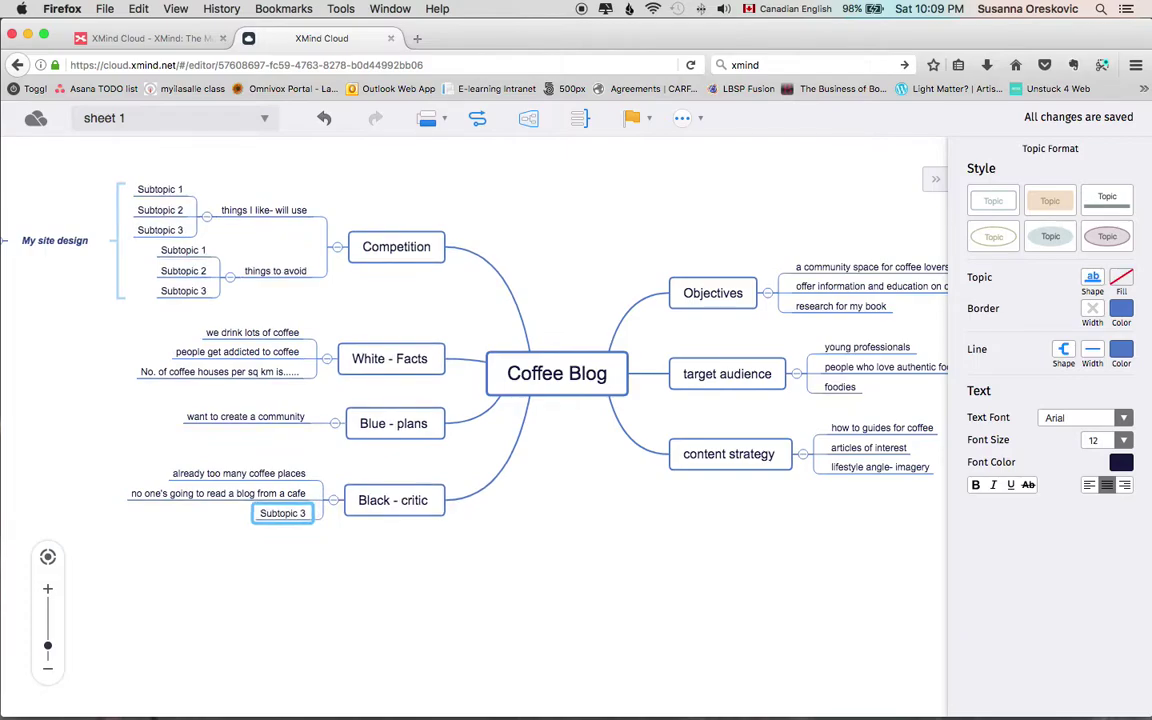
type("cafes are ")
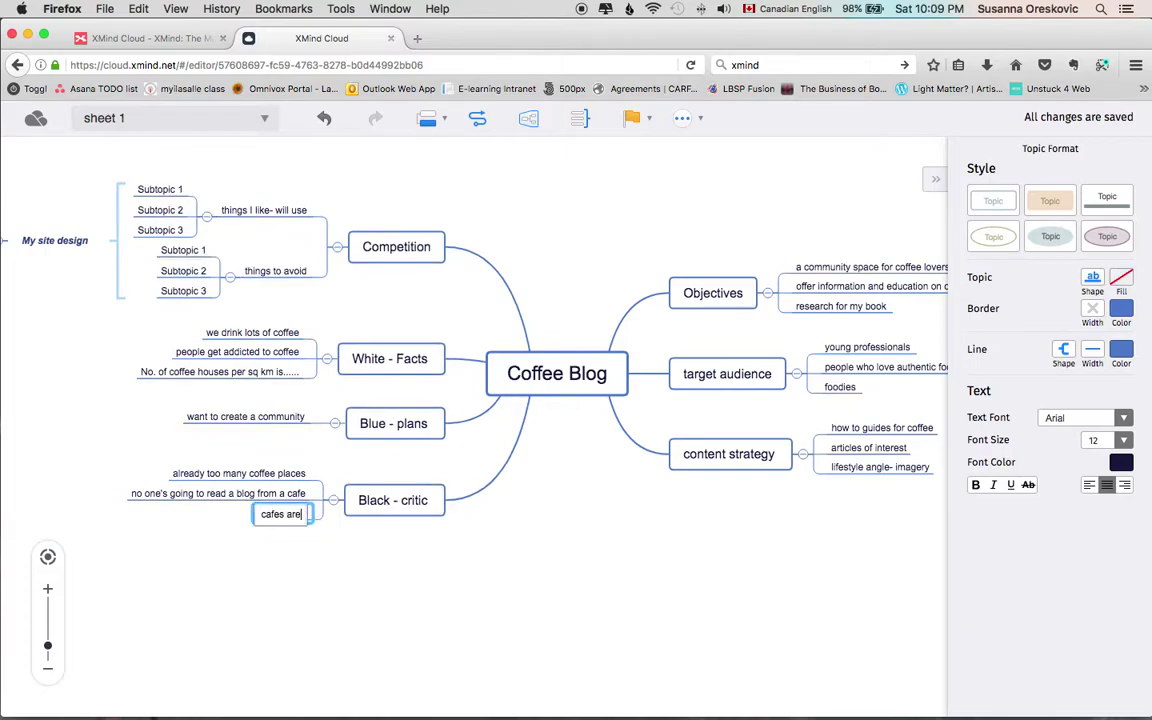
type("like an o")
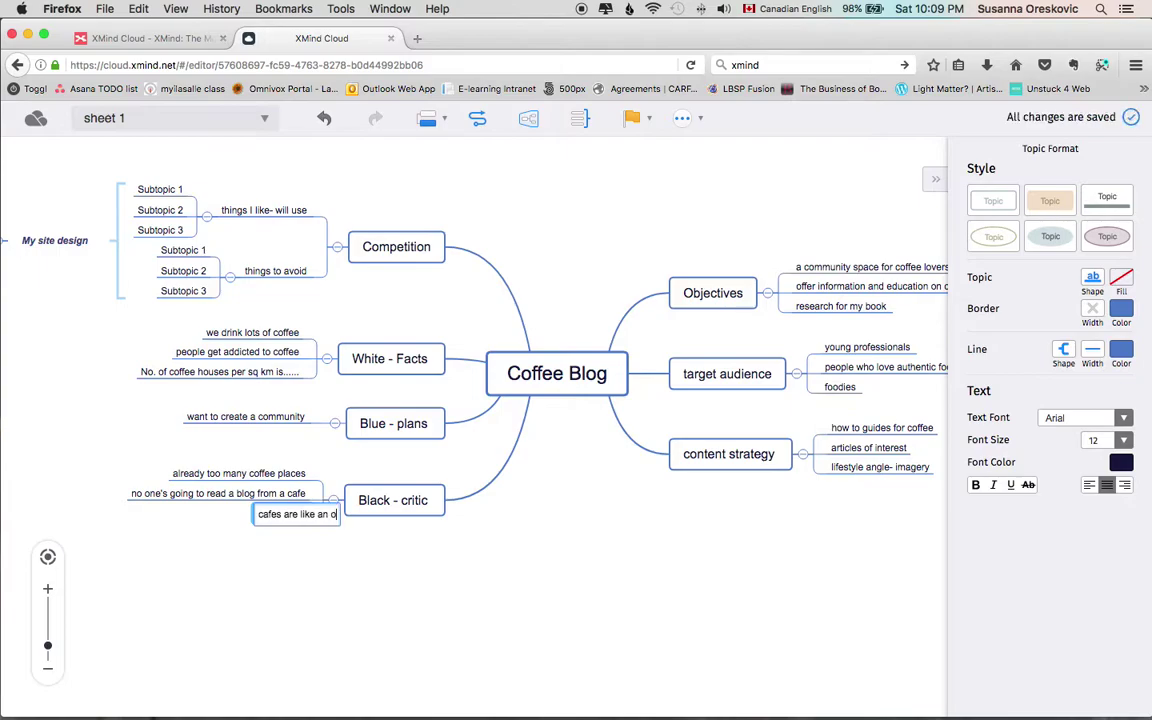
type("ffice for lots of people")
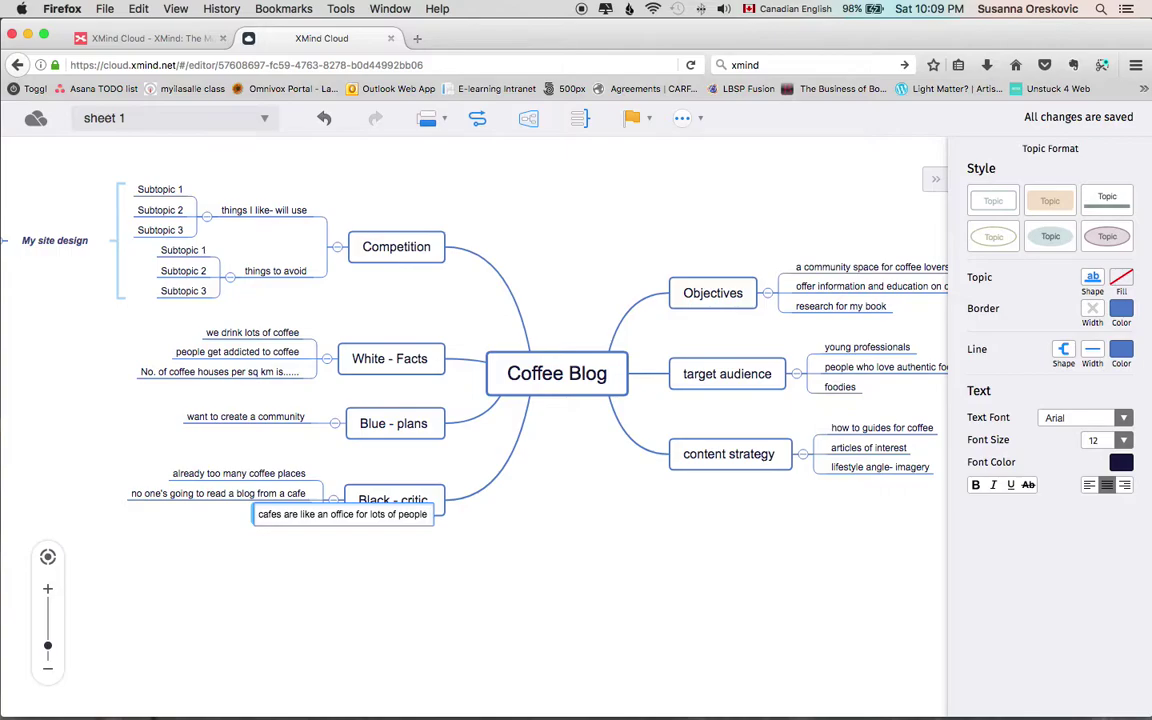
key("Return")
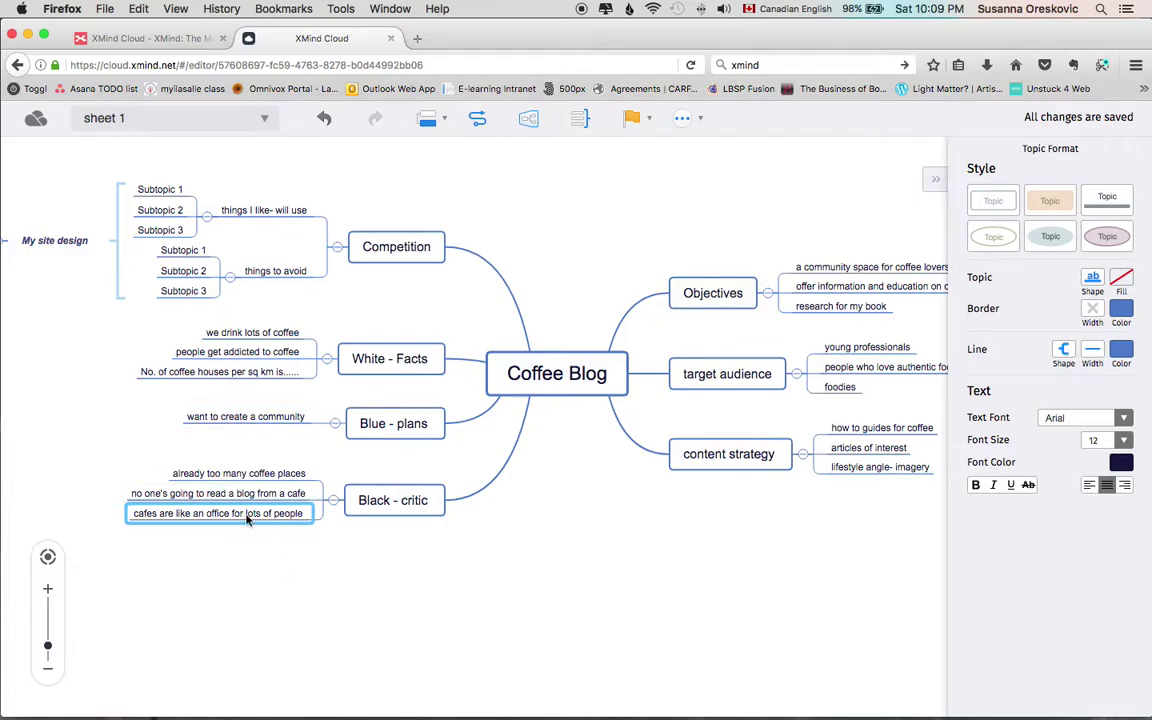
left_click_drag(567, 305, 527, 336)
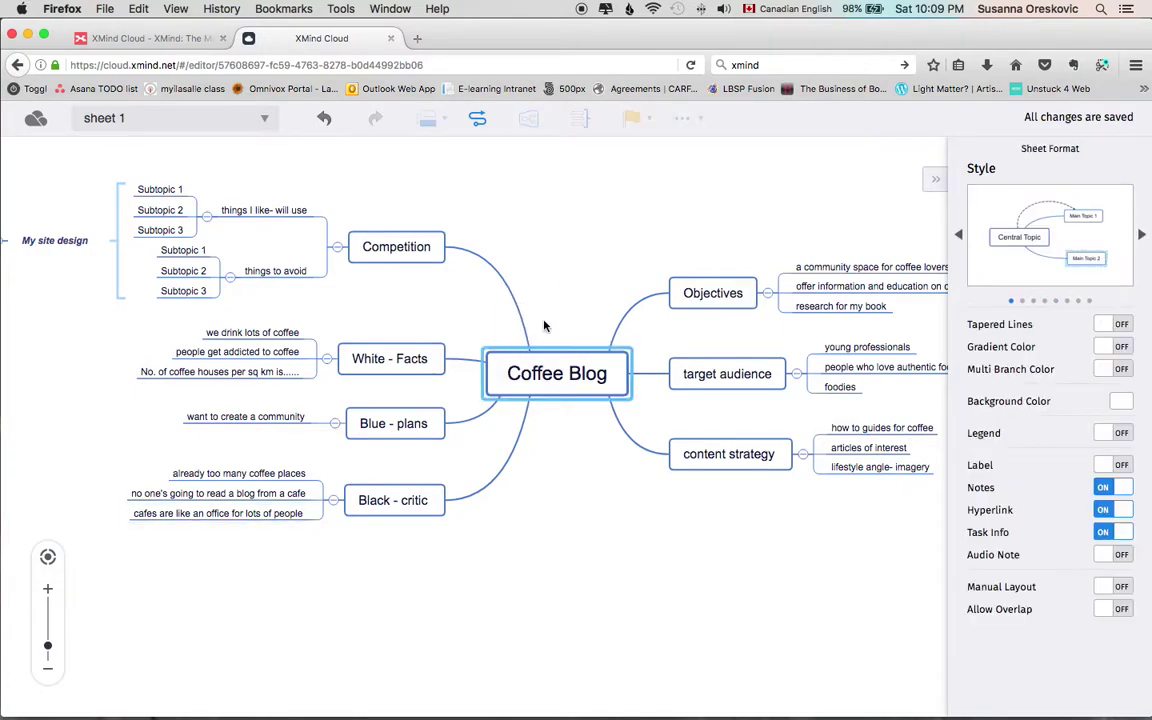